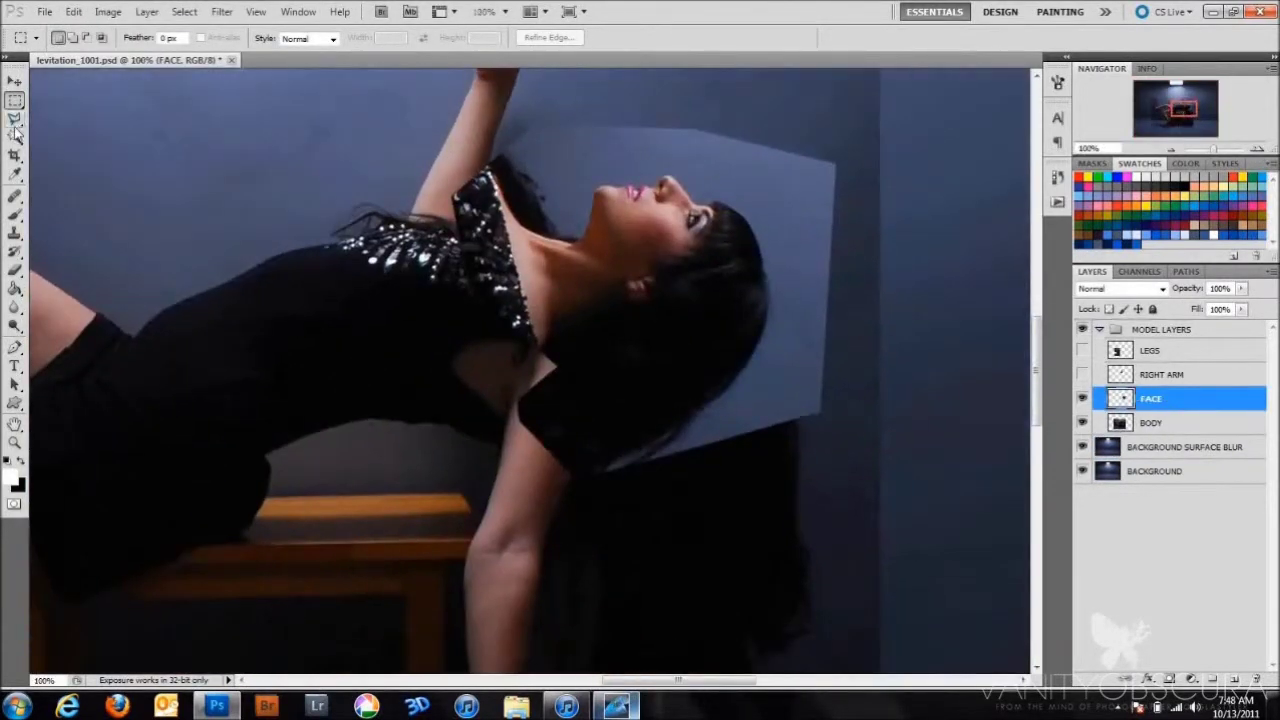
- Erase the grey panel surrounding the face shot on the FACE layer
{"action": "key", "text": "e"}
{"action": "right_click", "coordinate": [765, 70]}
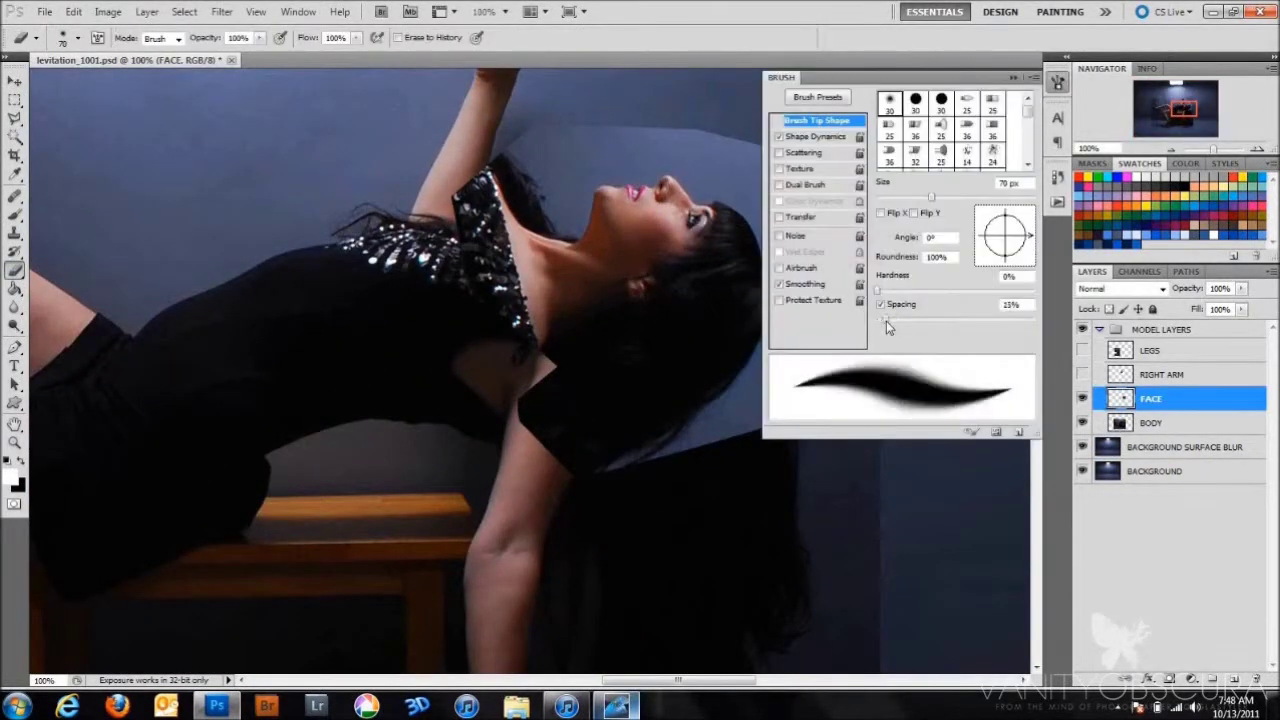
{"action": "left_click_drag", "start_coordinate": [557, 380], "coordinate": [537, 167]}
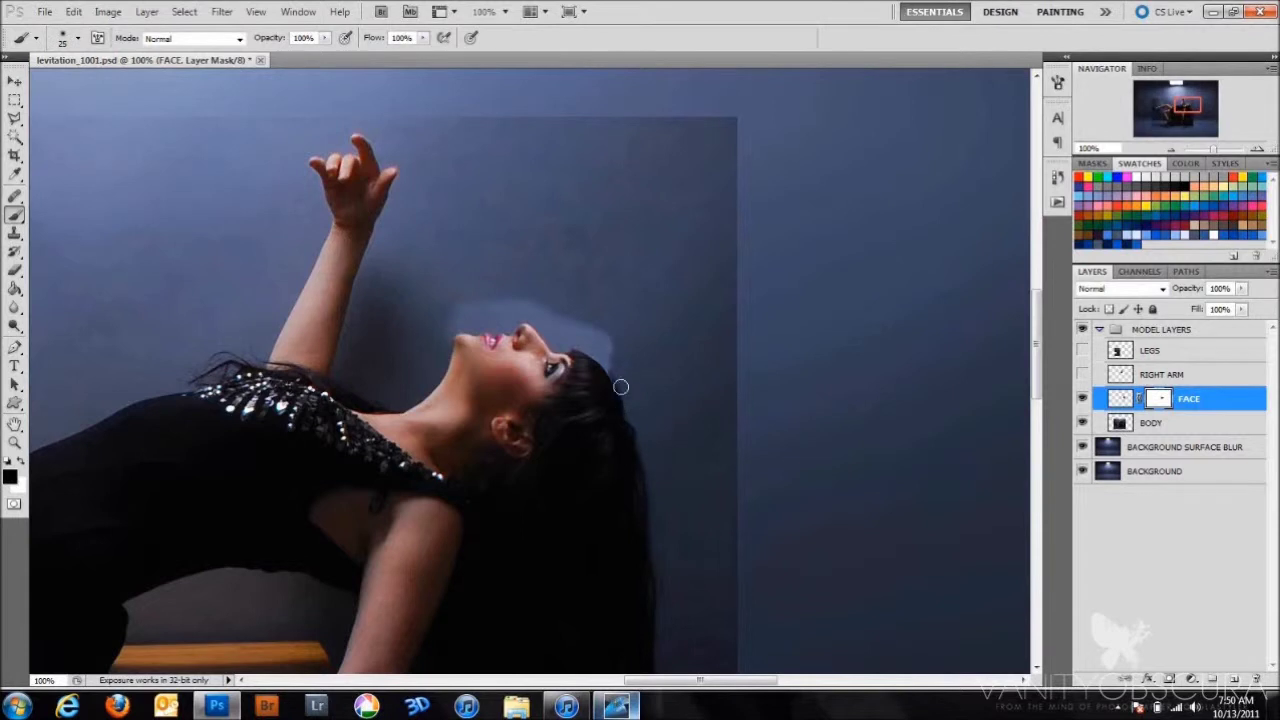
{"action": "key", "text": "ctrl+plus"}
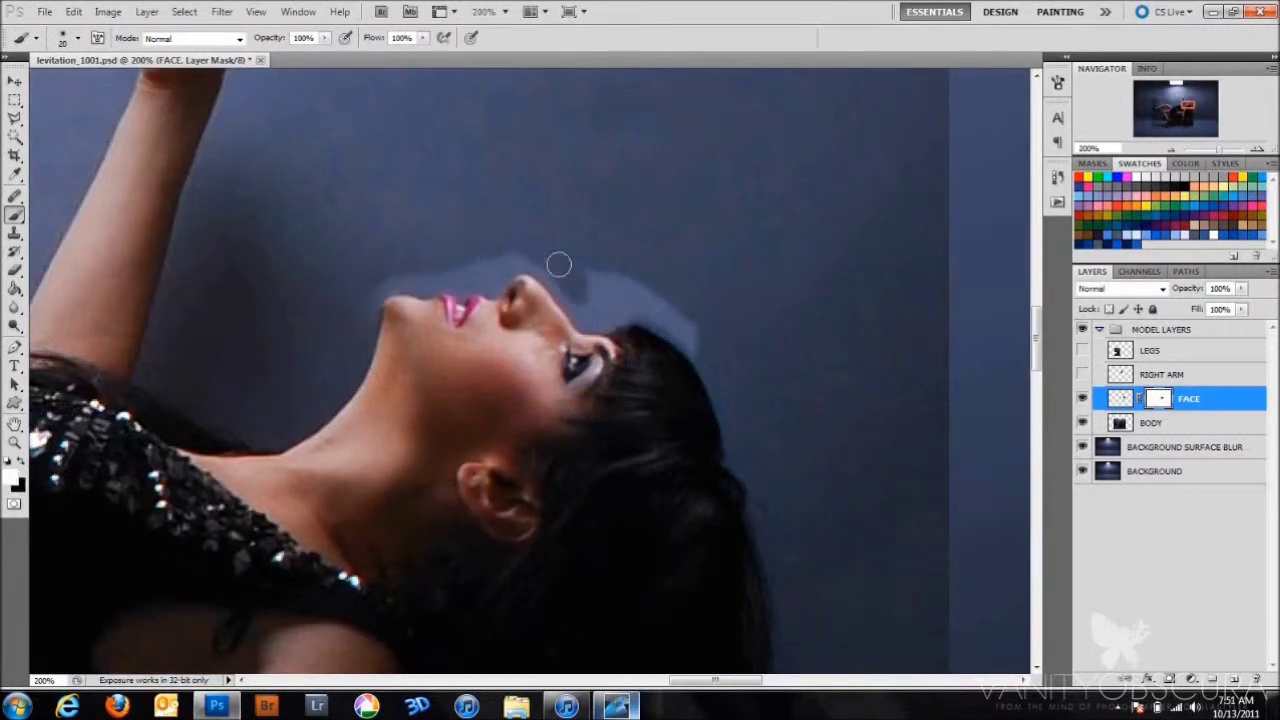
- Mask the FACE layer along the hair's right edge, then reframe on the face
{"action": "mouse_move", "coordinate": [641, 331]}
{"action": "left_mouse_down"}
{"action": "mouse_move", "coordinate": [737, 443]}
{"action": "mouse_move", "coordinate": [688, 557]}
{"action": "left_mouse_up"}
{"action": "left_click", "coordinate": [1171, 149]}
{"action": "left_click_drag", "start_coordinate": [1176, 115], "coordinate": [1156, 124]}
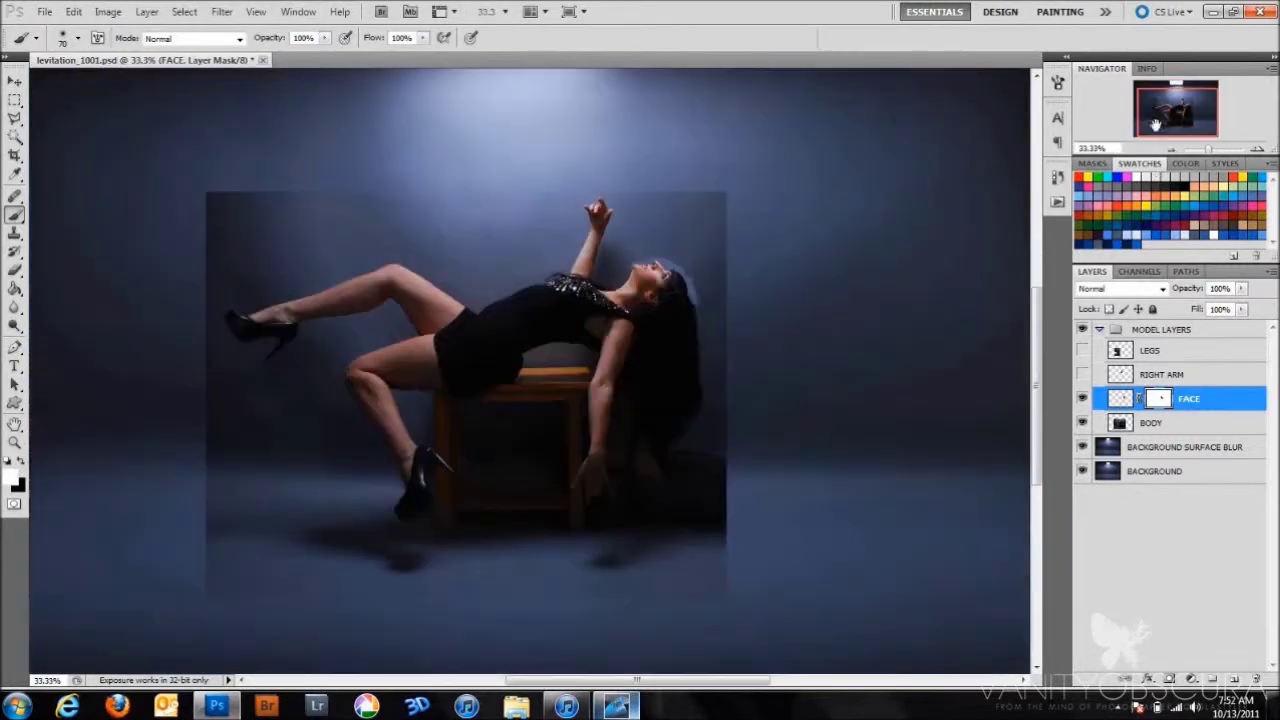
{"action": "key", "text": "ctrl+alt+0"}
{"action": "left_click_drag", "start_coordinate": [1027, 120], "coordinate": [477, 340]}
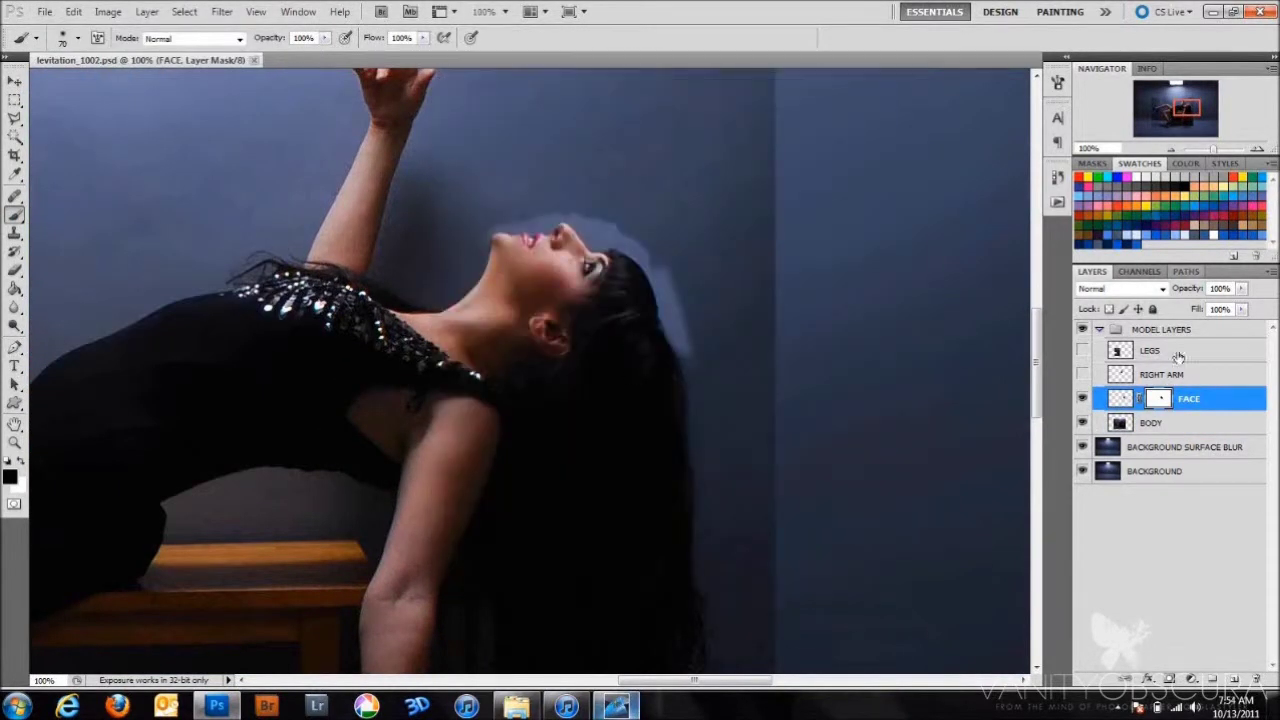
{"action": "key", "text": "ctrl+plus"}
- Merge FACE into BODY and clone backdrop over the halo beside the hair and forehead
{"action": "key", "text": "ctrl+e"}
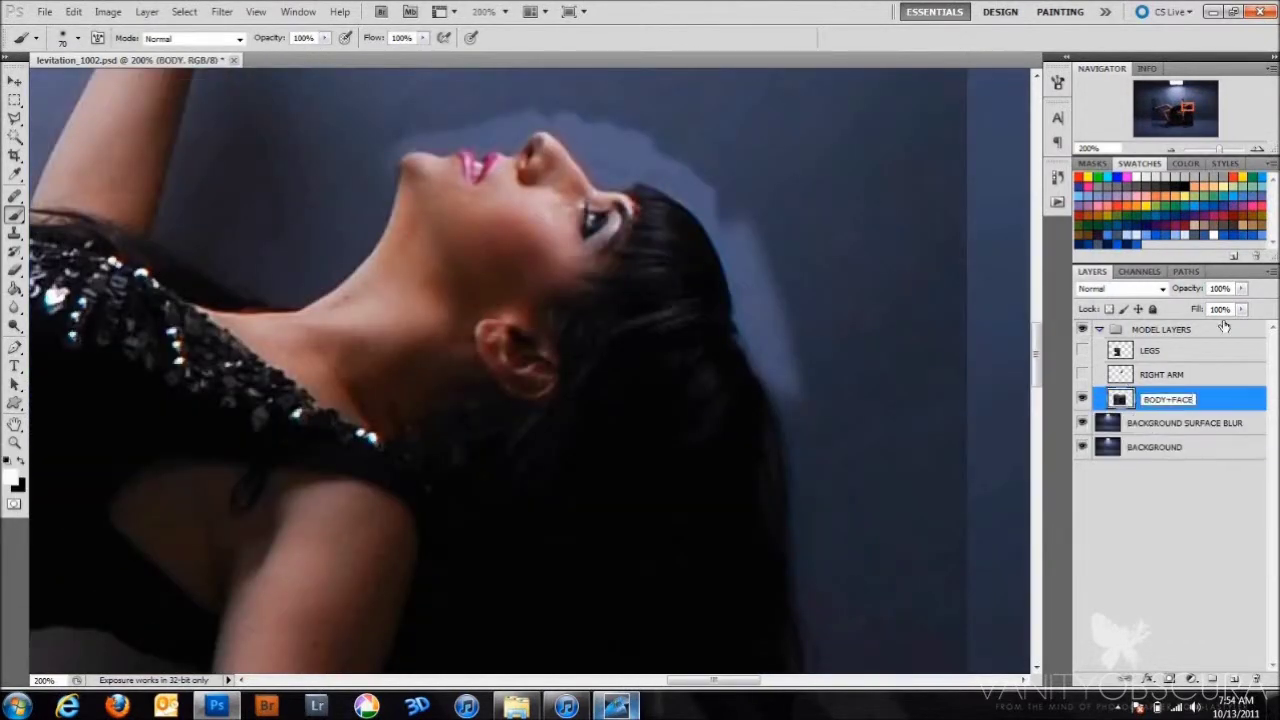
{"action": "key", "text": "ctrl+plus"}
{"action": "key", "text": "s"}
{"action": "left_click_drag", "start_coordinate": [840, 432], "coordinate": [842, 529]}
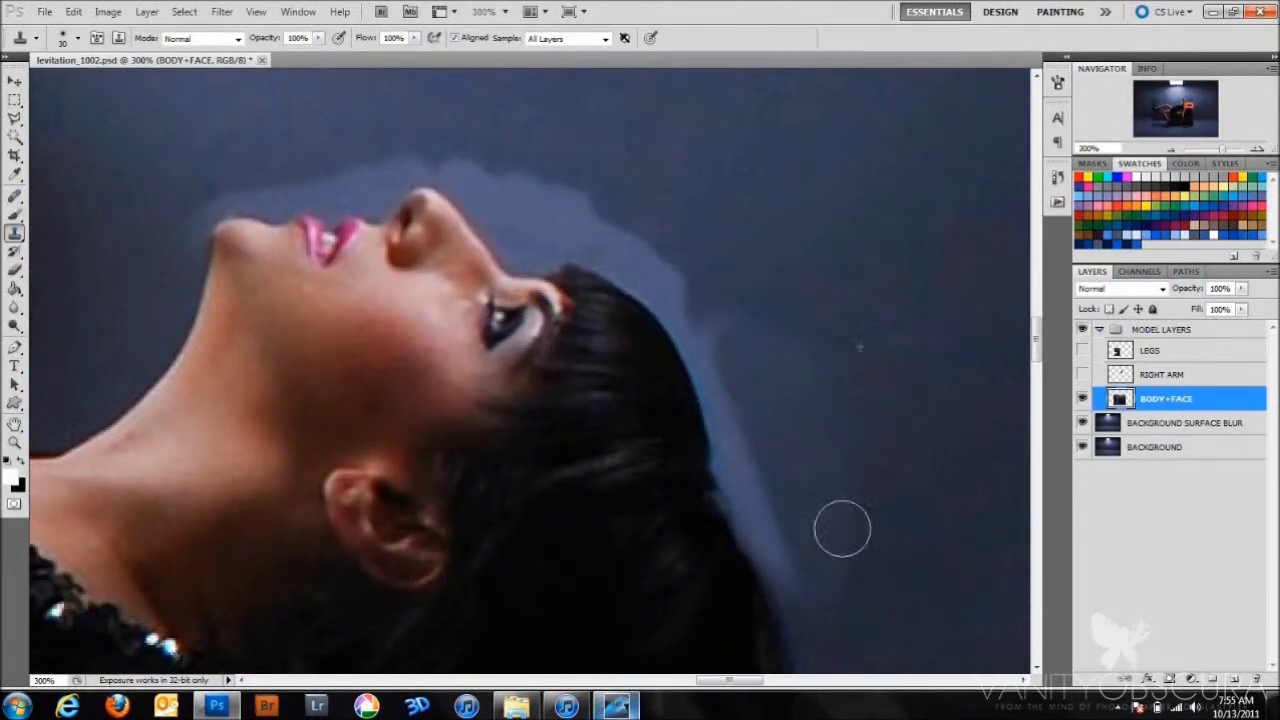
{"action": "left_click_drag", "start_coordinate": [628, 225], "coordinate": [307, 167]}
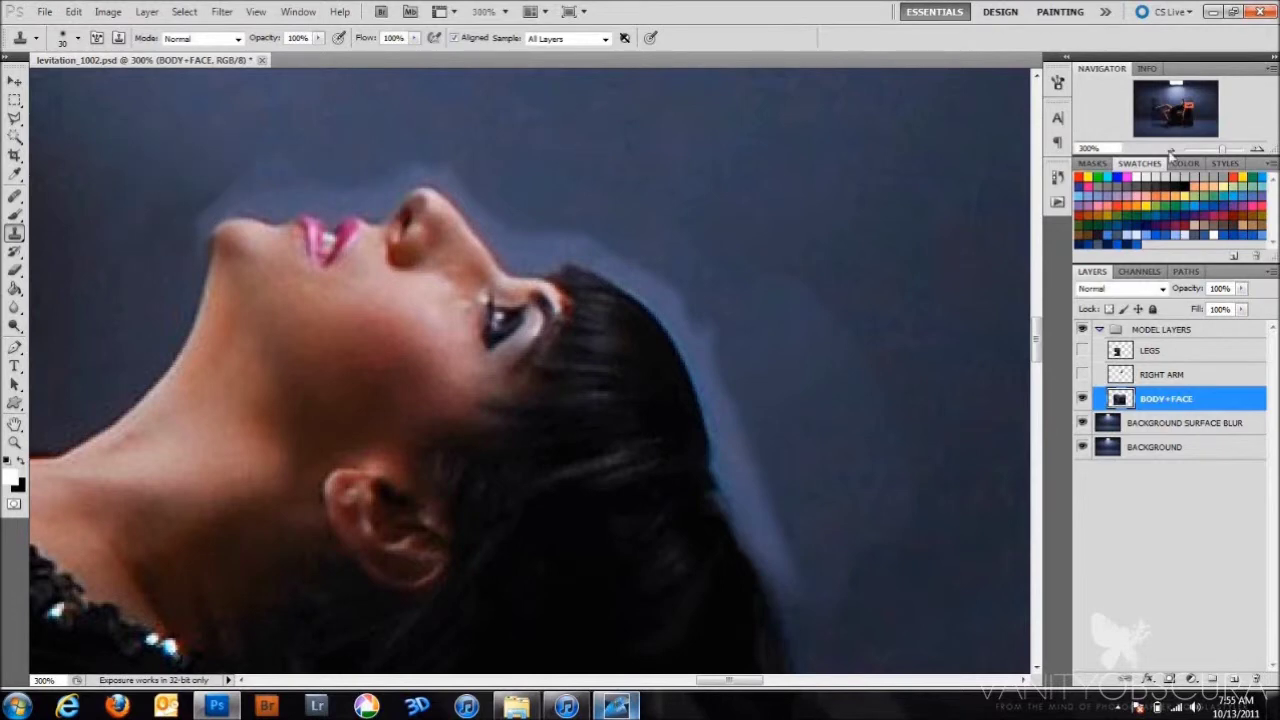
{"action": "key", "text": "ctrl+0"}
- Clone over the remaining halo along the hair edge at lower opacity
{"action": "key", "text": "ctrl+plus"}
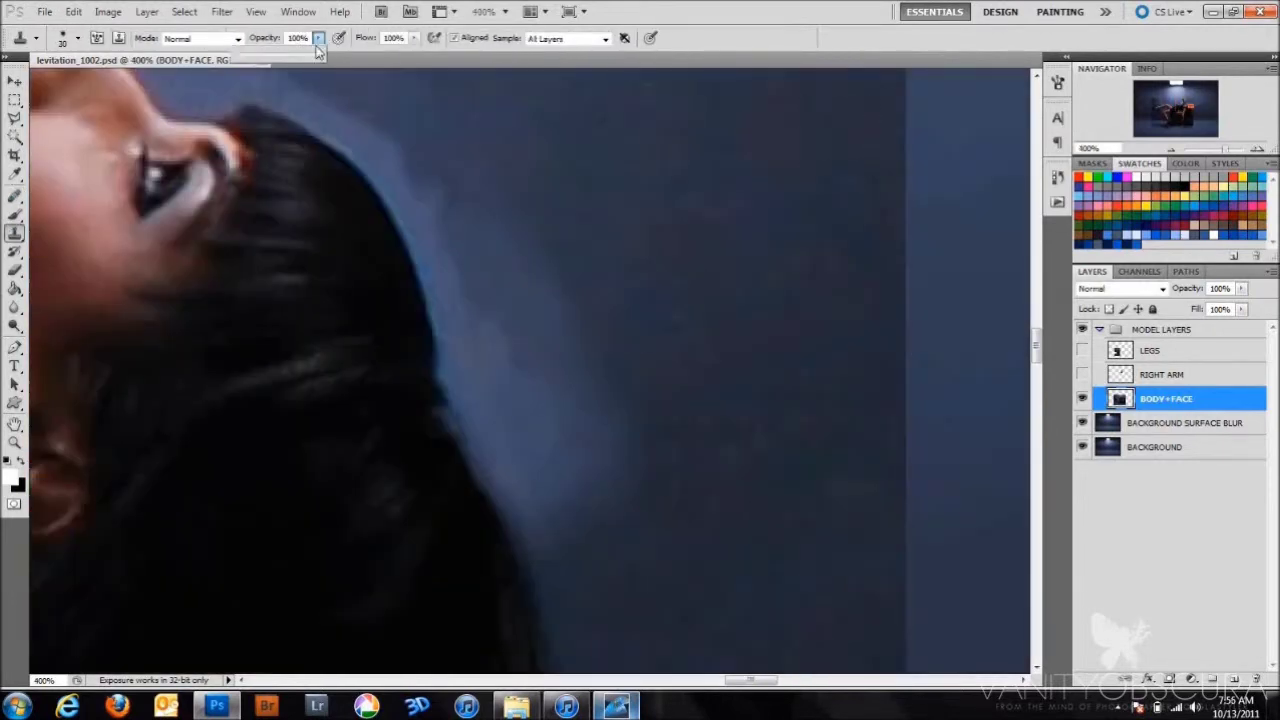
{"action": "left_click_drag", "start_coordinate": [317, 50], "coordinate": [272, 60]}
{"action": "mouse_move", "coordinate": [505, 495]}
{"action": "left_mouse_down"}
{"action": "mouse_move", "coordinate": [537, 354]}
{"action": "mouse_move", "coordinate": [495, 200]}
{"action": "left_mouse_up"}
{"action": "left_click_drag", "start_coordinate": [367, 166], "coordinate": [517, 356]}
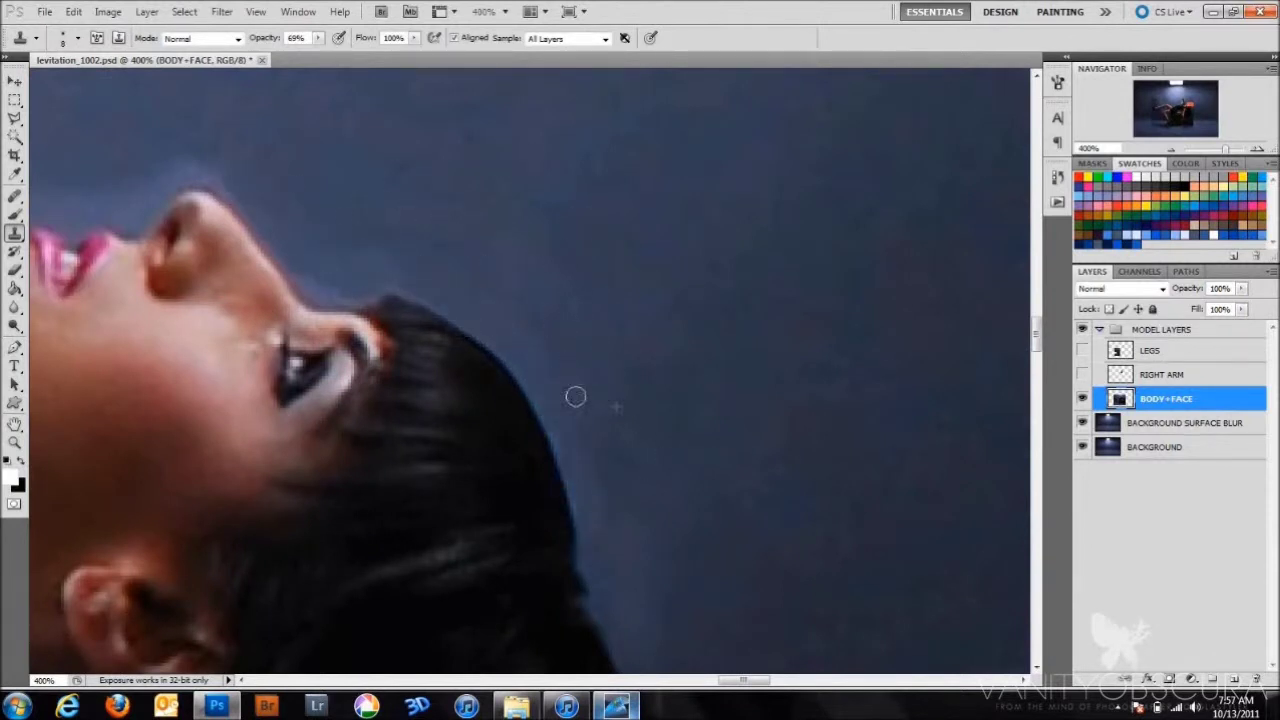
{"action": "left_click_drag", "start_coordinate": [232, 191], "coordinate": [626, 263]}
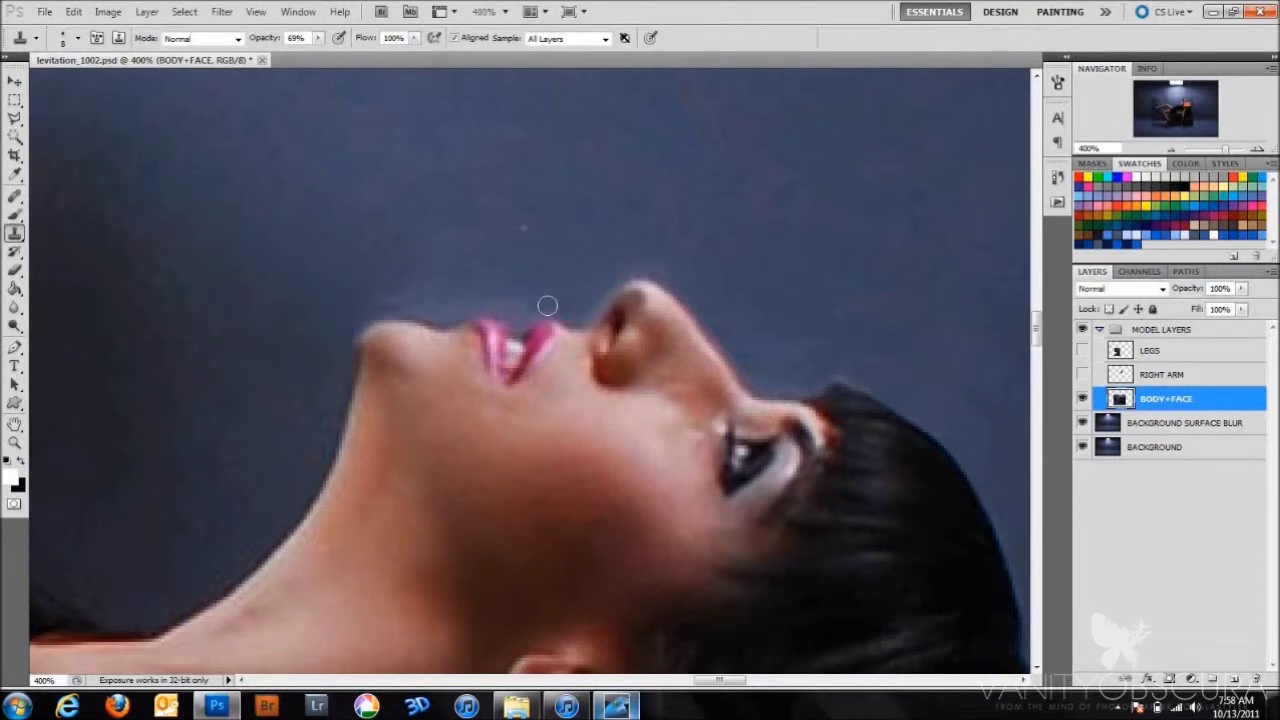
{"action": "key", "text": "ctrl+minus"}
{"action": "key", "text": "ctrl+minus"}
{"action": "key", "text": "j"}
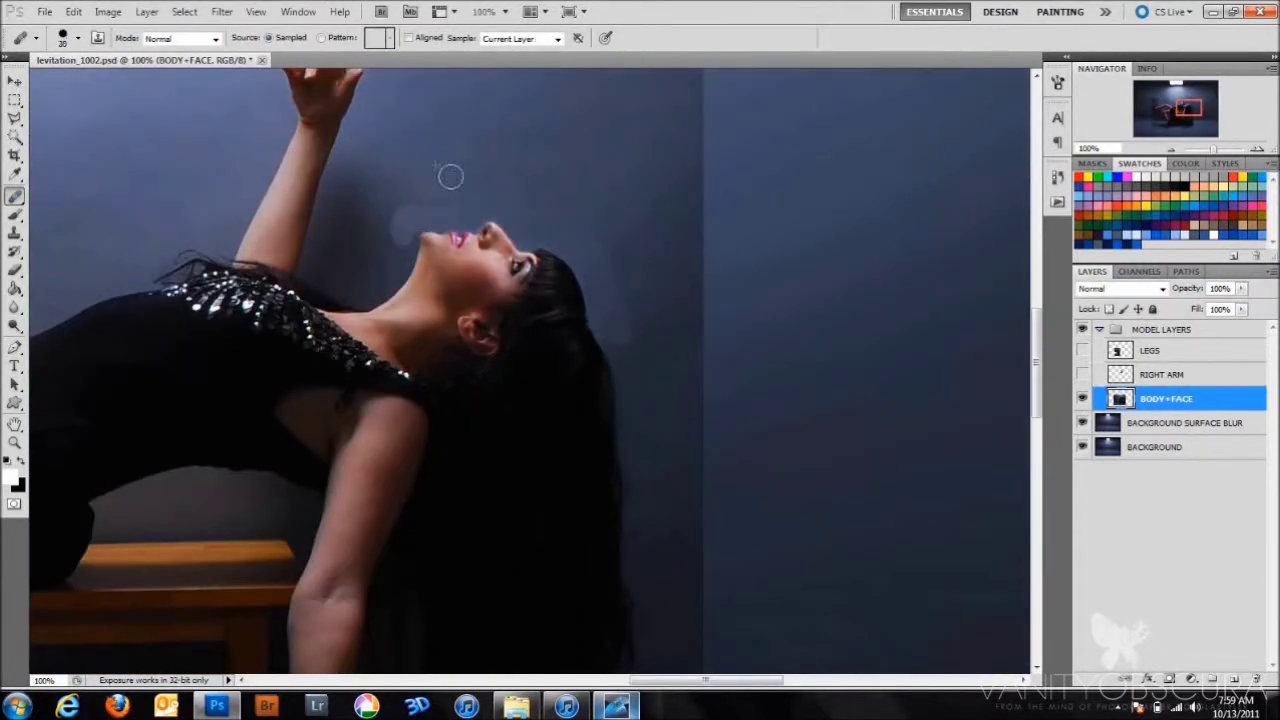
{"action": "key", "text": "ctrl+minus"}
{"action": "key", "text": "ctrl+minus"}
- Show the LEGS layer, add a mask, and paint out the ghosted duplicate leg and shoe
{"action": "key", "text": "l"}
{"action": "left_click", "coordinate": [1150, 350]}
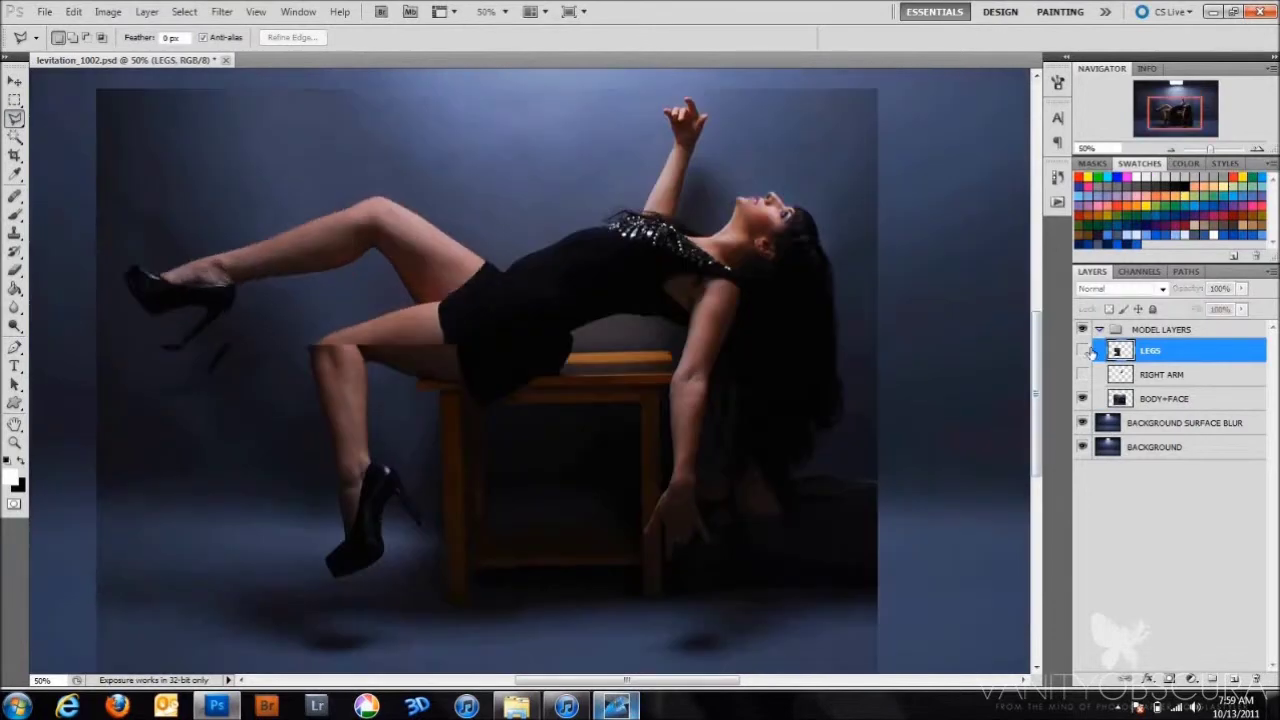
{"action": "left_click", "coordinate": [1082, 350]}
{"action": "left_click", "coordinate": [1082, 350]}
{"action": "key", "text": "b"}
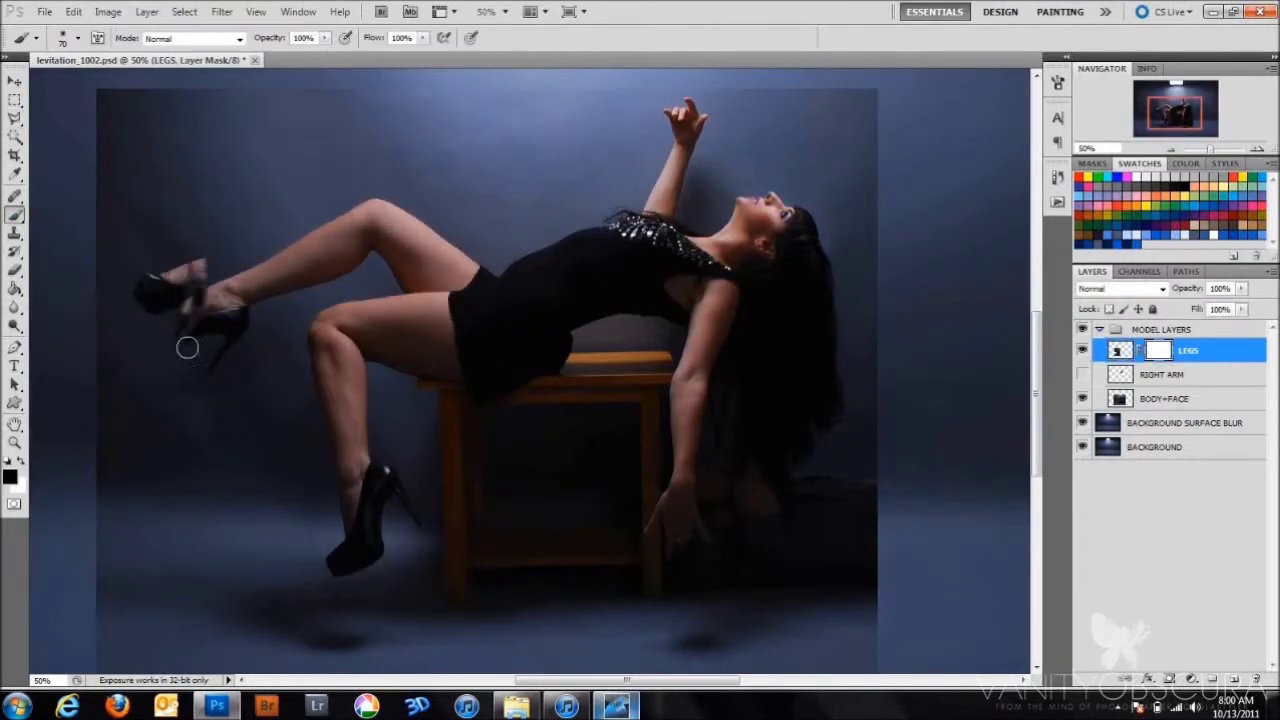
{"action": "left_click_drag", "start_coordinate": [187, 347], "coordinate": [421, 202]}
- Mask the LEGS layer along the top edge of the raised thigh
{"action": "key", "text": "ctrl+plus"}
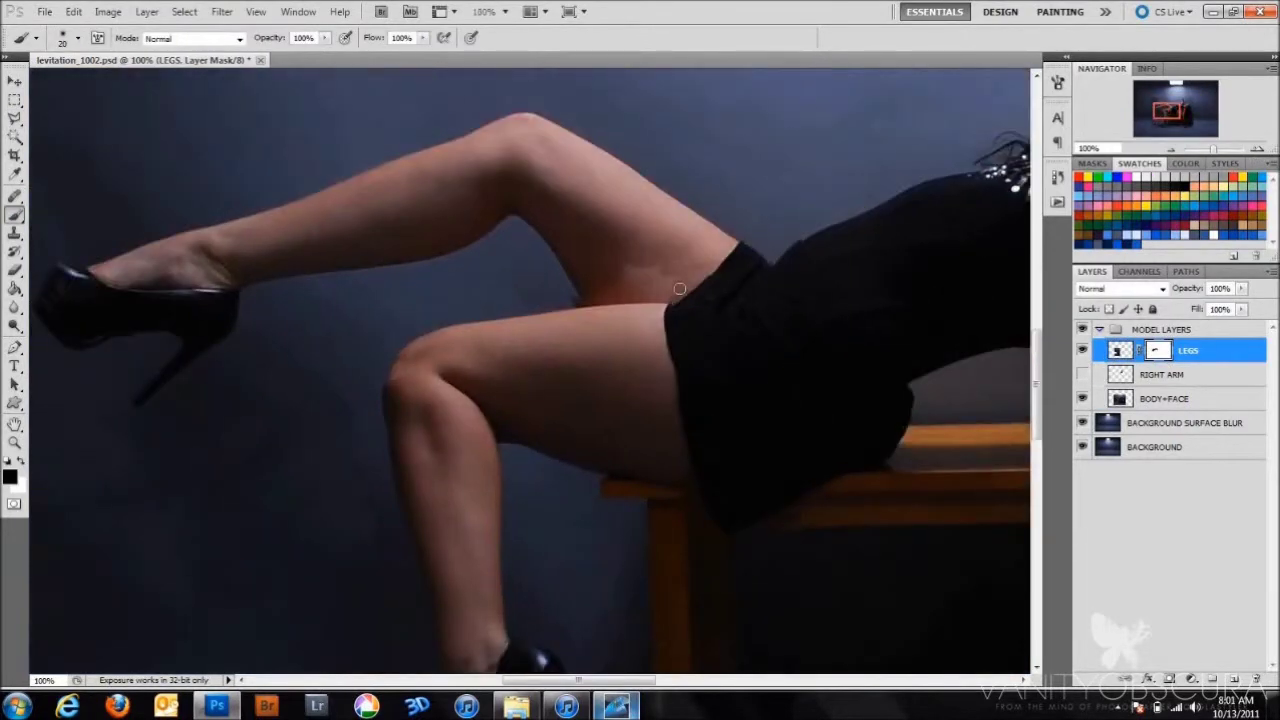
{"action": "scroll", "coordinate": [657, 276], "scroll_direction": "up", "scroll_amount": 1}
{"action": "scroll", "coordinate": [600, 300], "scroll_direction": "up", "scroll_amount": 1}
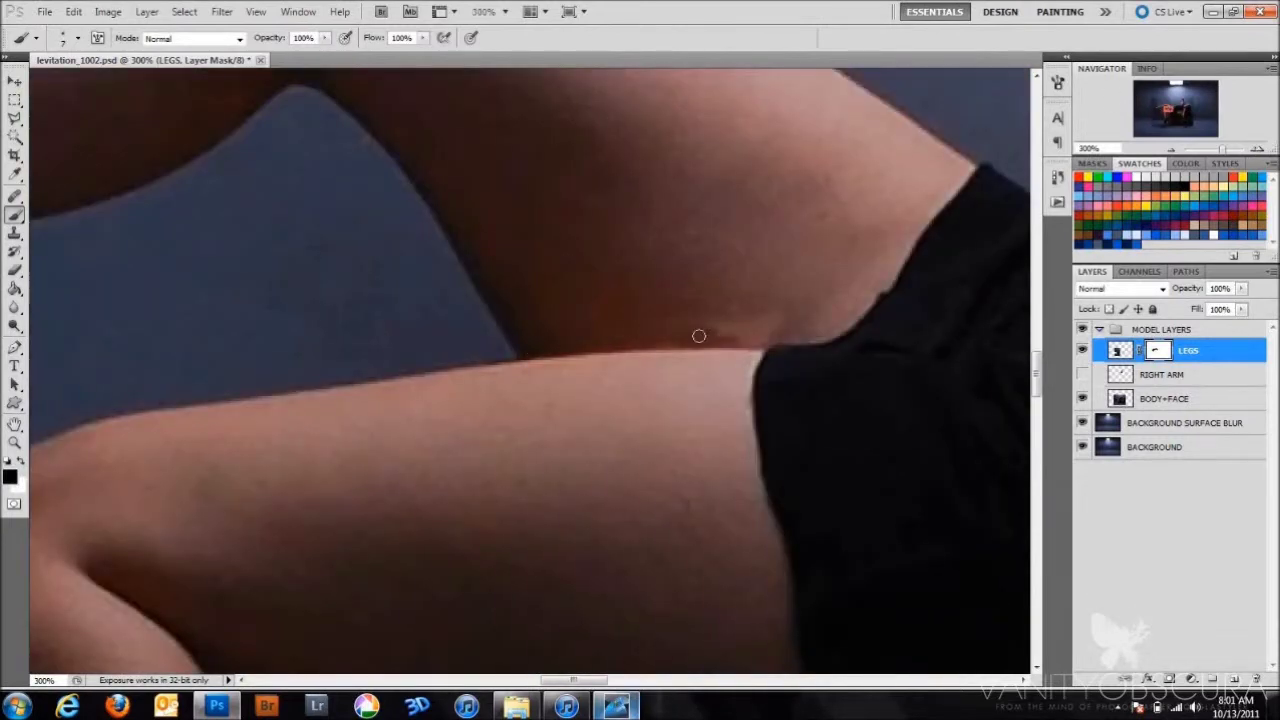
{"action": "key", "text": "ctrl+0"}
{"action": "left_click", "coordinate": [1257, 148]}
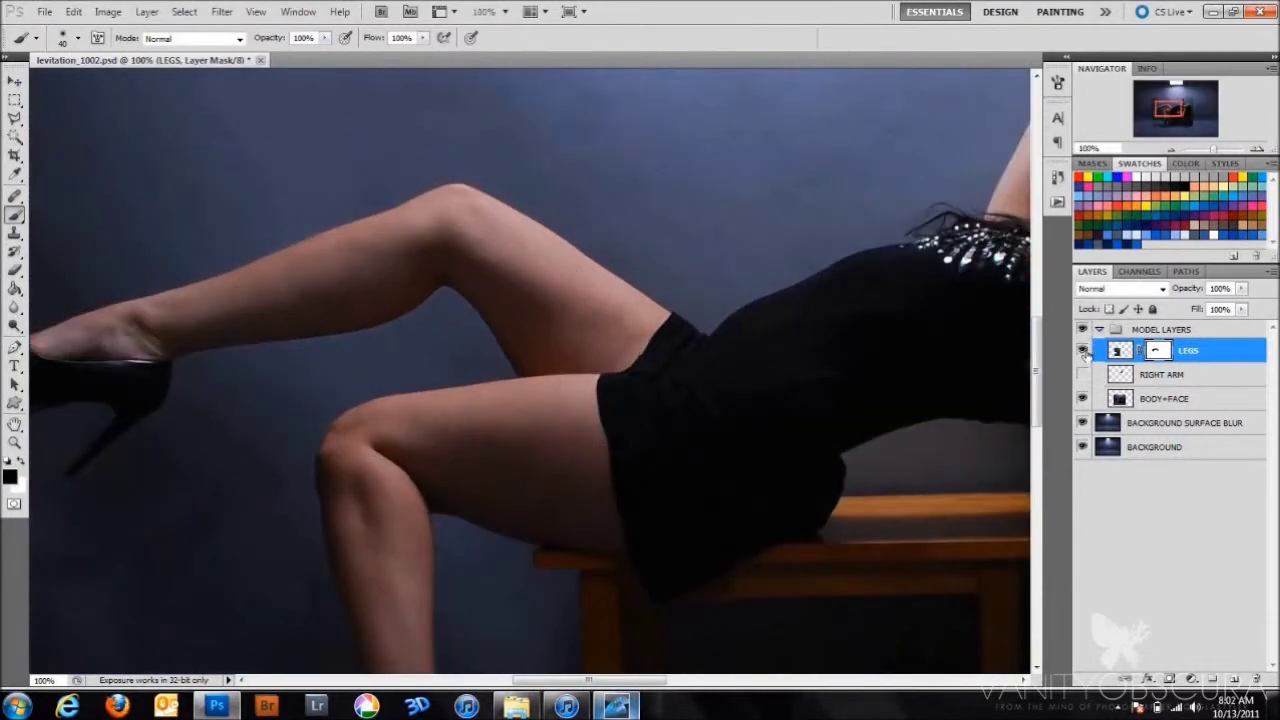
{"action": "scroll", "coordinate": [756, 431], "scroll_direction": "up", "scroll_amount": 1}
{"action": "left_click_drag", "start_coordinate": [565, 240], "coordinate": [773, 312]}
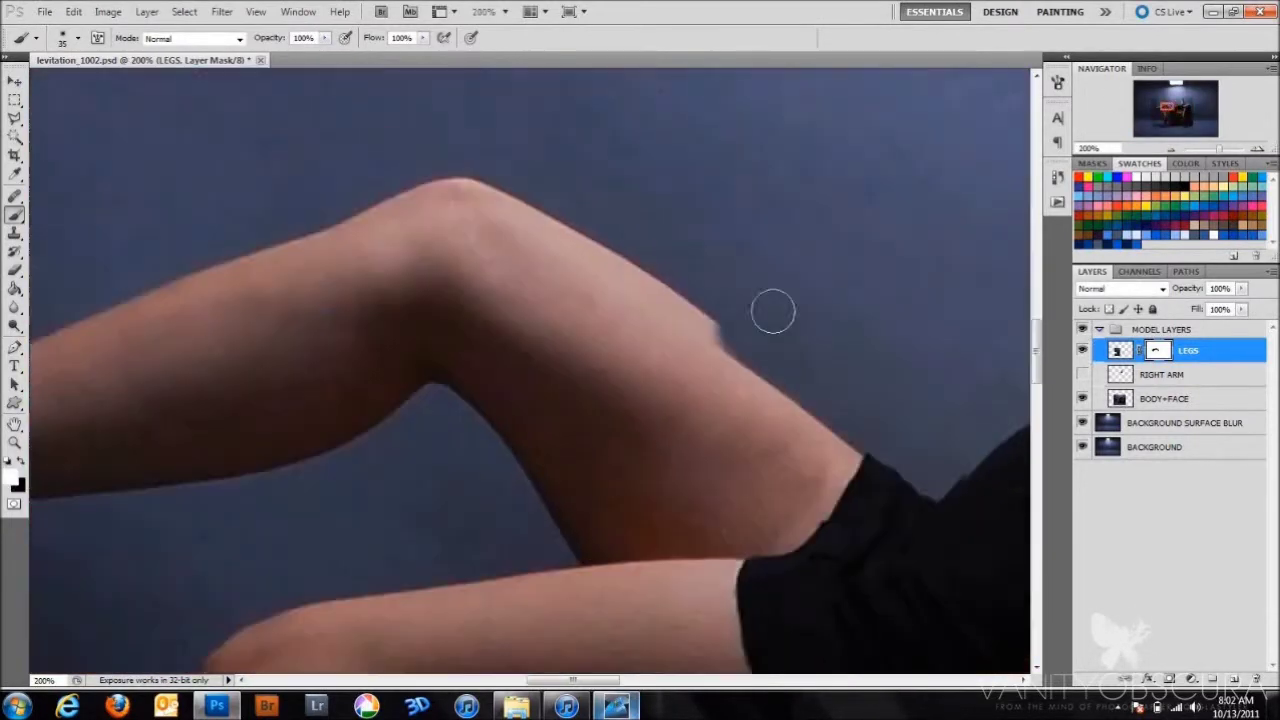
{"action": "mouse_move", "coordinate": [781, 543]}
{"action": "left_mouse_down"}
{"action": "mouse_move", "coordinate": [611, 363]}
{"action": "mouse_move", "coordinate": [540, 400]}
{"action": "mouse_move", "coordinate": [305, 427]}
{"action": "left_mouse_up"}
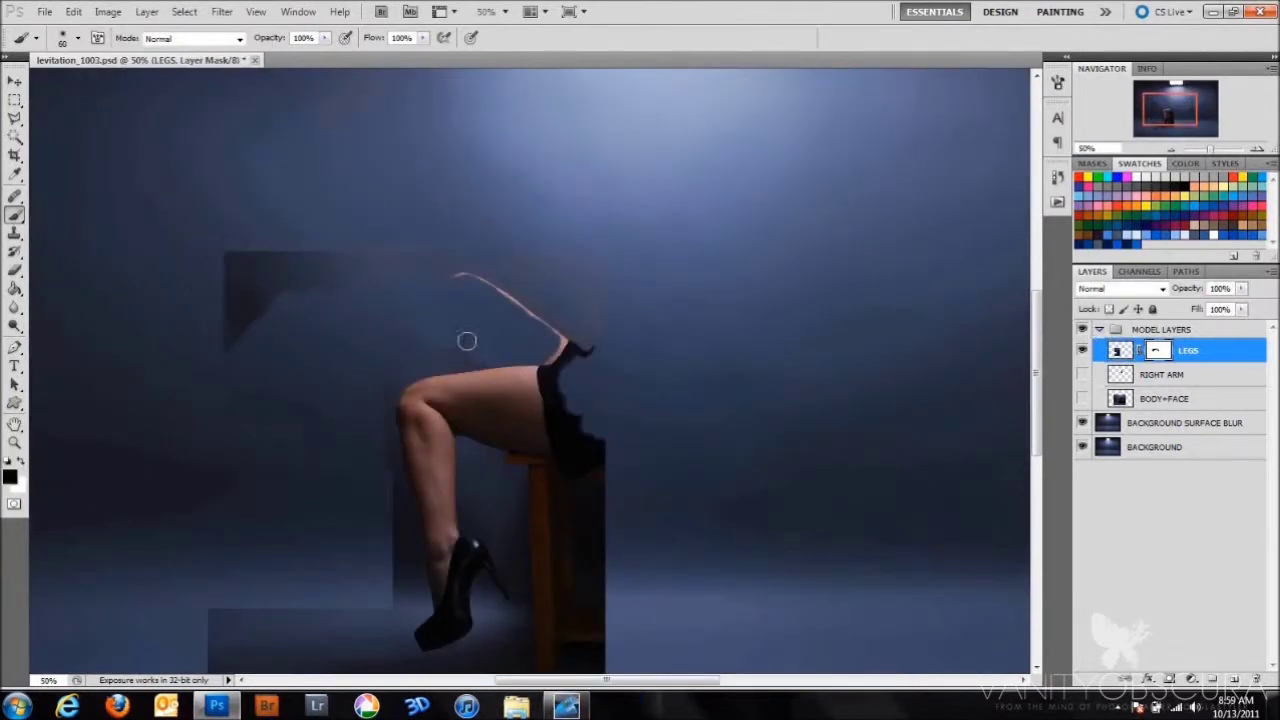
- Mask away the dark triangular patch, the shadow under the shoe and the area around the lower shoe
{"action": "left_click_drag", "start_coordinate": [466, 341], "coordinate": [231, 315]}
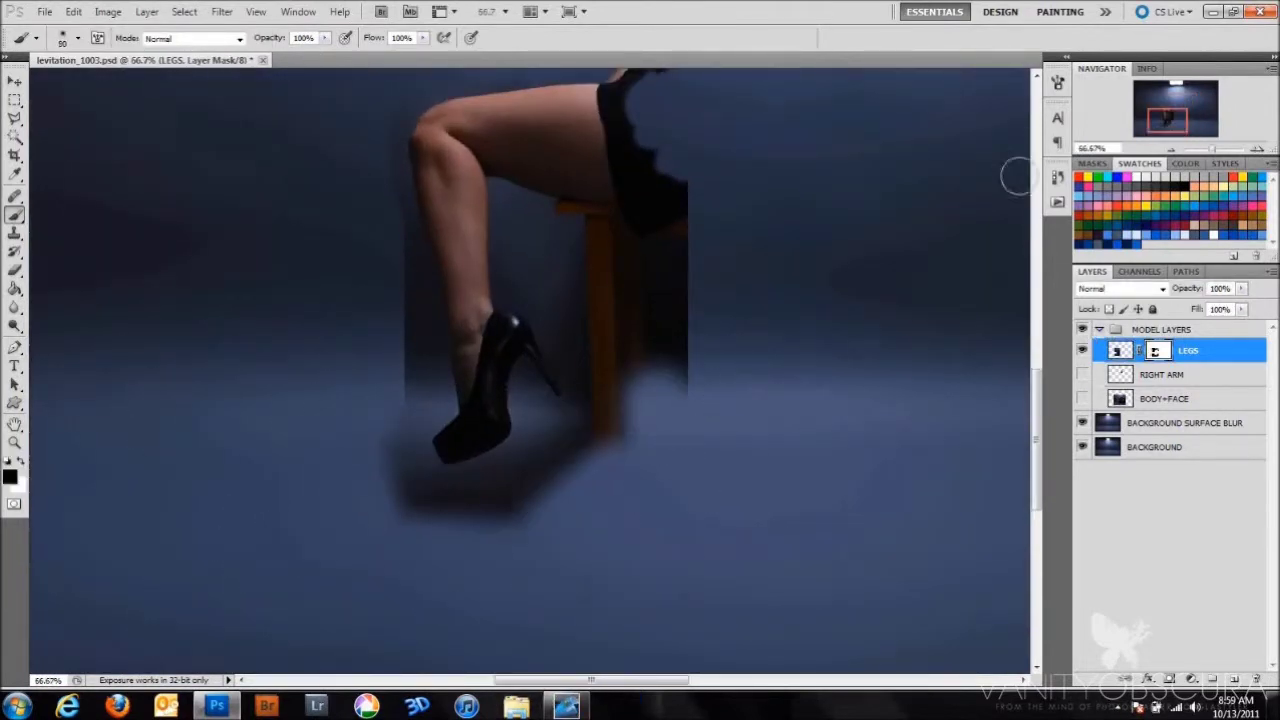
{"action": "left_click_drag", "start_coordinate": [539, 419], "coordinate": [458, 501]}
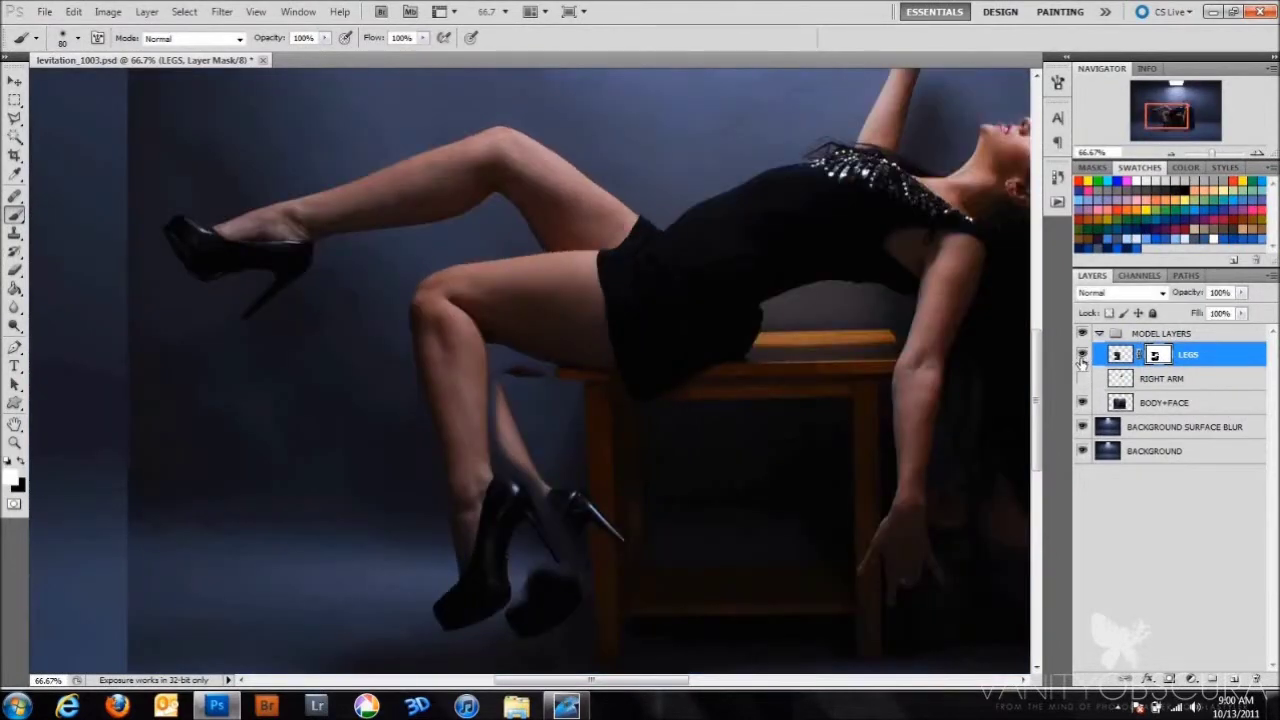
{"action": "left_click", "coordinate": [1200, 402]}
{"action": "left_click_drag", "start_coordinate": [529, 628], "coordinate": [320, 571]}
- With a larger brush, mask away the stool and the rectangle's corners and edges
{"action": "key", "text": "ctrl+minus"}
{"action": "key", "text": "ctrl+minus"}
{"action": "mouse_move", "coordinate": [686, 344]}
{"action": "left_mouse_down"}
{"action": "mouse_move", "coordinate": [620, 443]}
{"action": "mouse_move", "coordinate": [451, 554]}
{"action": "left_mouse_up"}
{"action": "key", "text": "bracketright"}
{"action": "key", "text": "bracketright"}
{"action": "key", "text": "bracketright"}
{"action": "left_click_drag", "start_coordinate": [794, 464], "coordinate": [760, 545]}
{"action": "left_click_drag", "start_coordinate": [330, 185], "coordinate": [394, 349]}
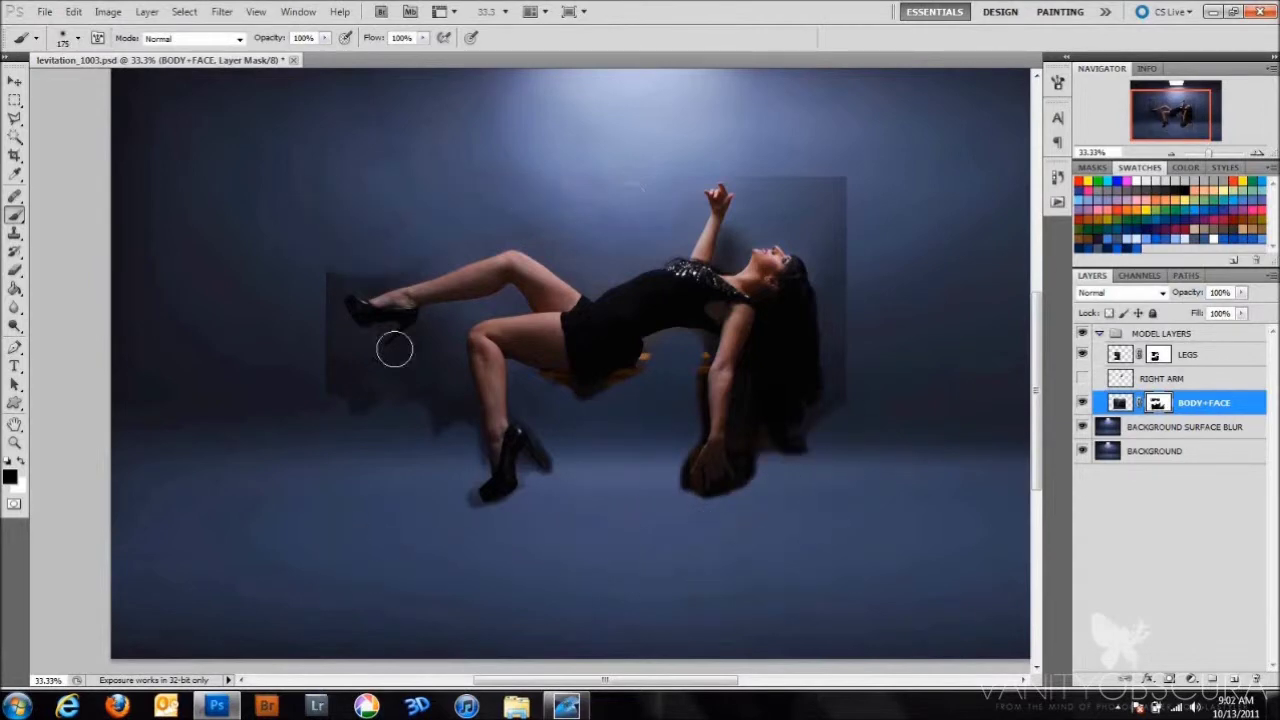
{"action": "left_click_drag", "start_coordinate": [320, 290], "coordinate": [400, 420]}
{"action": "left_click_drag", "start_coordinate": [823, 226], "coordinate": [726, 215]}
- With a smaller brush, mask the stool shadow and the dark smudge between the legs
{"action": "scroll", "coordinate": [560, 260], "scroll_direction": "up", "scroll_amount": 1}
{"action": "scroll", "coordinate": [402, 324], "scroll_direction": "up", "scroll_amount": 3}
{"action": "key", "text": "bracketleft"}
{"action": "key", "text": "bracketleft"}
{"action": "key", "text": "bracketleft"}
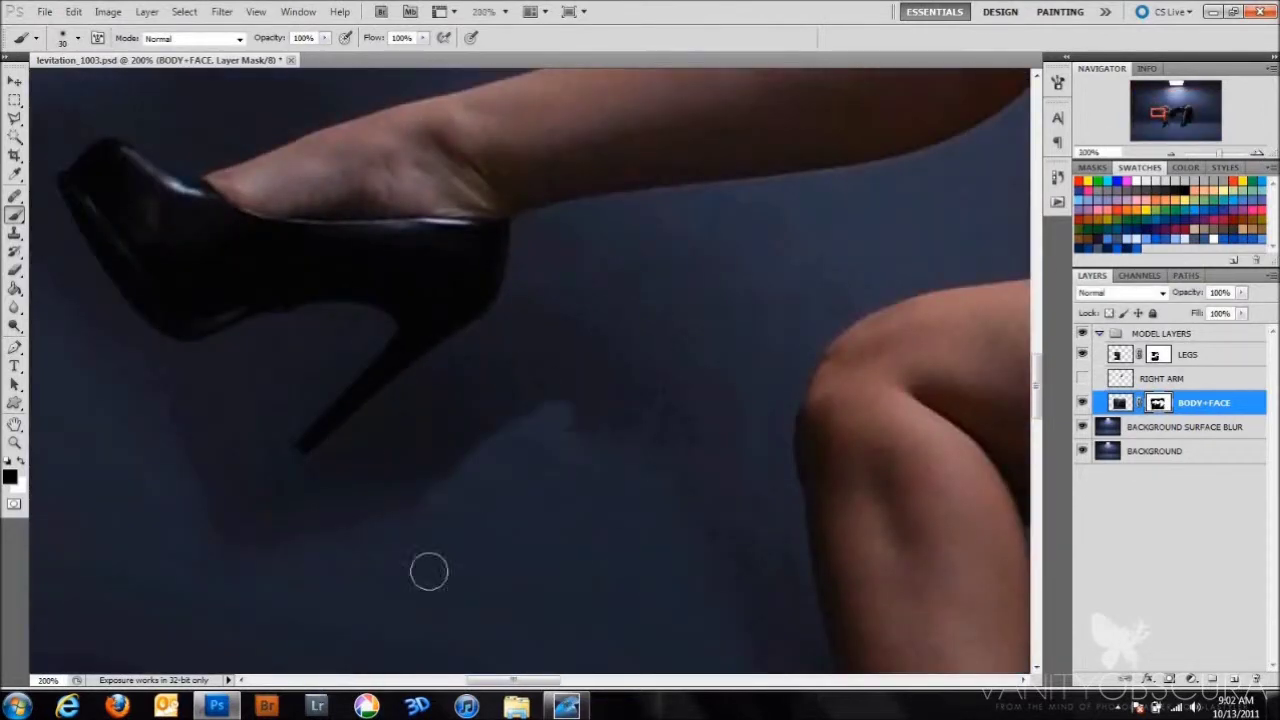
{"action": "left_click_drag", "start_coordinate": [585, 218], "coordinate": [620, 420]}
{"action": "left_click_drag", "start_coordinate": [863, 213], "coordinate": [563, 323]}
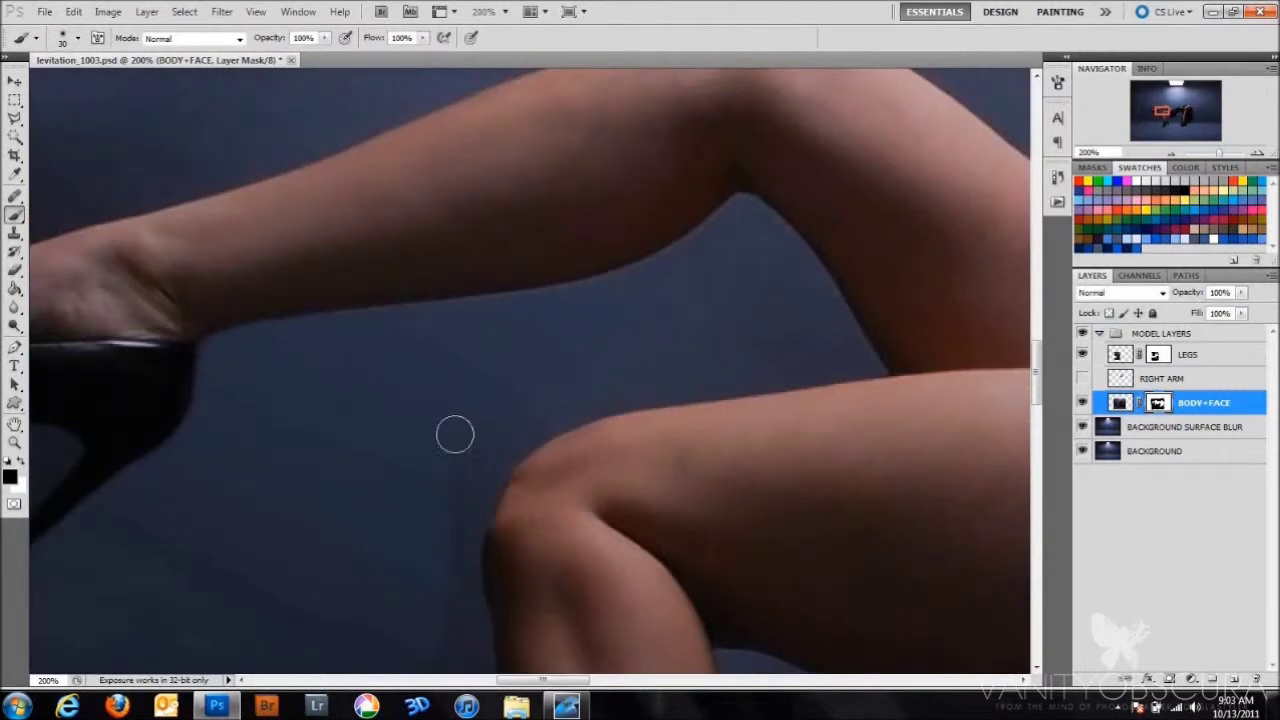
{"action": "left_click_drag", "start_coordinate": [799, 284], "coordinate": [734, 331]}
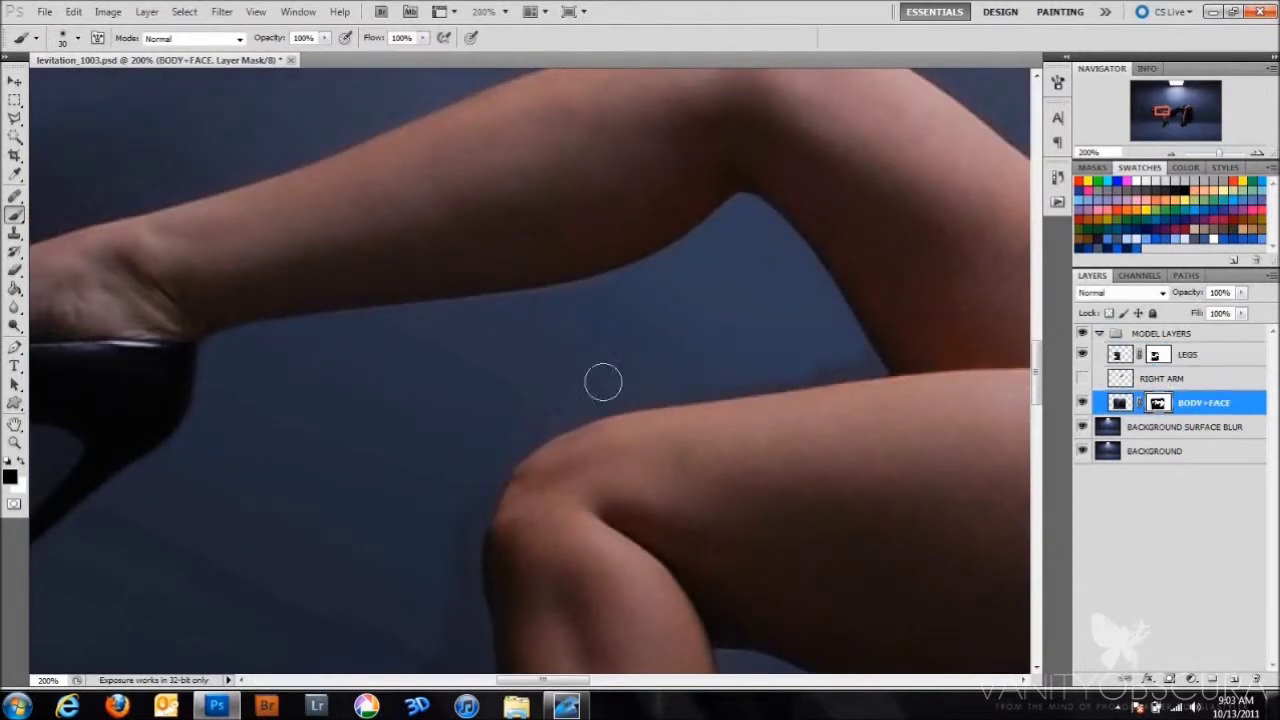
{"action": "key", "text": "bracketleft"}
{"action": "key", "text": "bracketleft"}
{"action": "scroll", "coordinate": [789, 277], "scroll_direction": "up", "scroll_amount": 1}
{"action": "left_click", "coordinate": [756, 285], "text": "ctrl"}
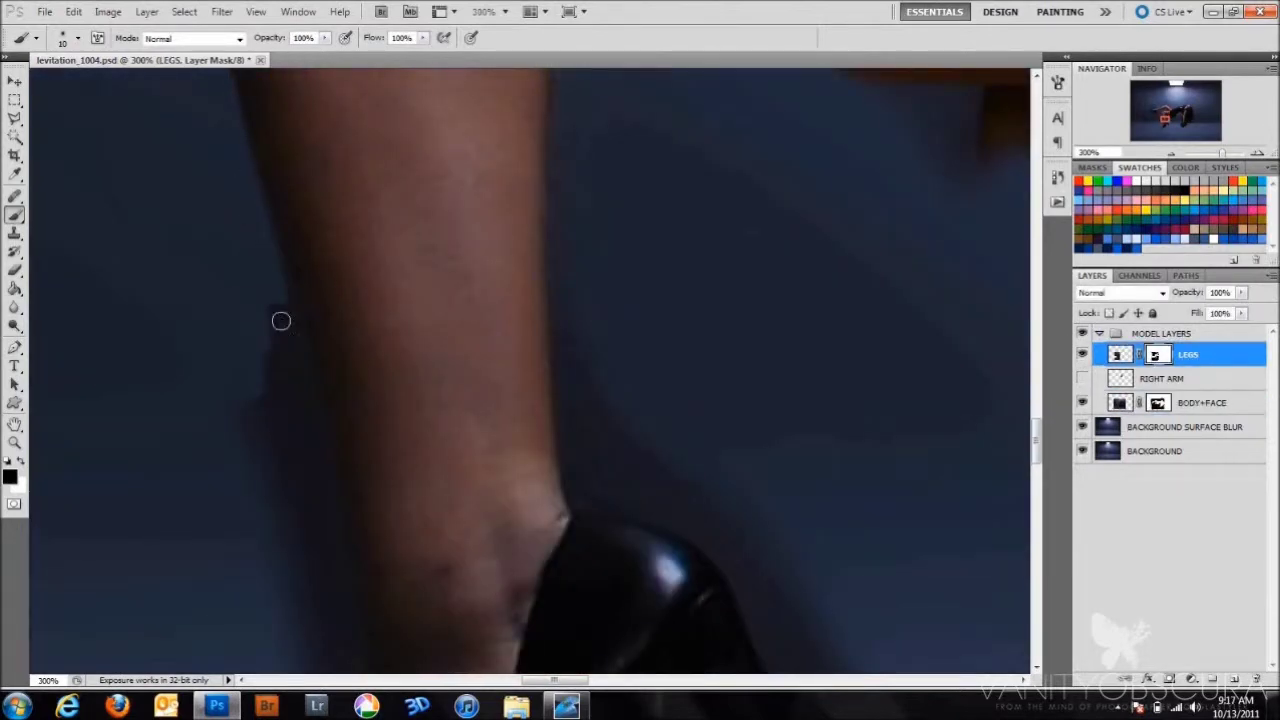
- Mask away the dark shadows along and left of the leg on the LEGS mask
{"action": "left_click_drag", "start_coordinate": [281, 320], "coordinate": [290, 490]}
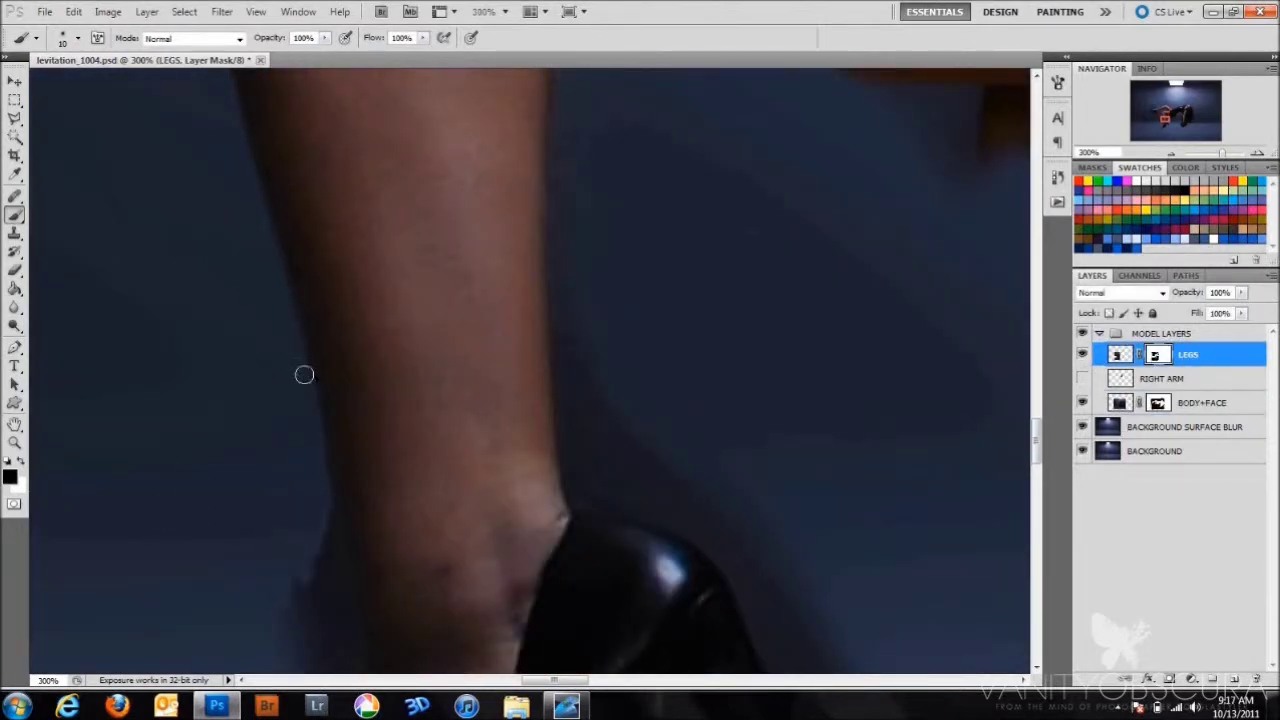
{"action": "left_click_drag", "start_coordinate": [503, 537], "coordinate": [573, 147]}
{"action": "left_click_drag", "start_coordinate": [400, 449], "coordinate": [431, 395]}
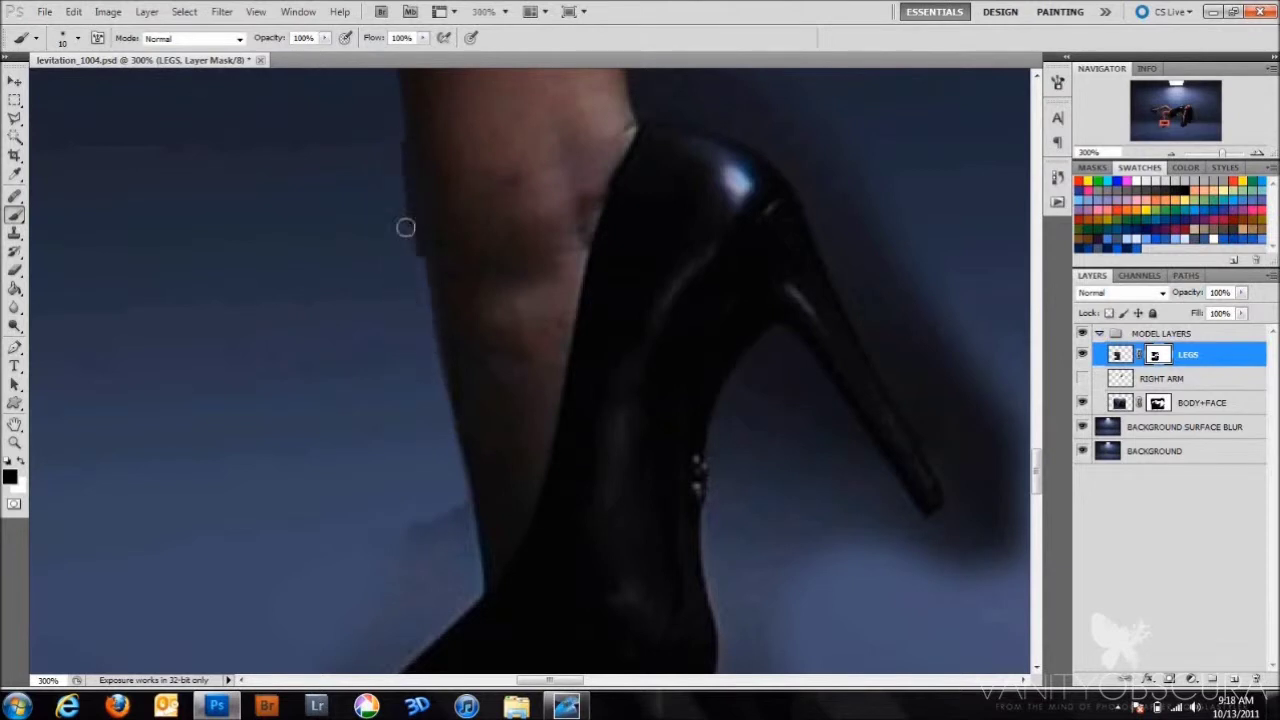
- Brush out the grey shadows and streak around the shoe's toe
{"action": "left_click_drag", "start_coordinate": [568, 489], "coordinate": [581, 259]}
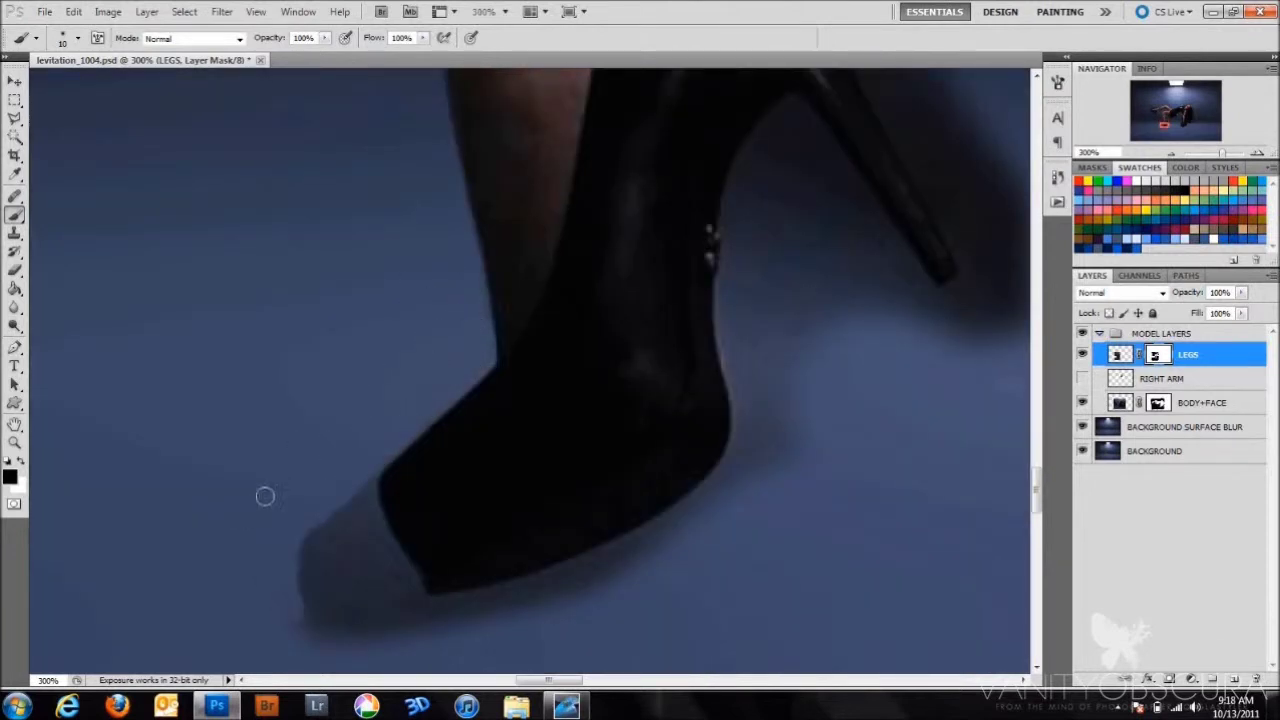
{"action": "left_click_drag", "start_coordinate": [264, 496], "coordinate": [229, 356]}
{"action": "left_click_drag", "start_coordinate": [300, 480], "coordinate": [334, 328]}
{"action": "left_click_drag", "start_coordinate": [450, 454], "coordinate": [389, 498]}
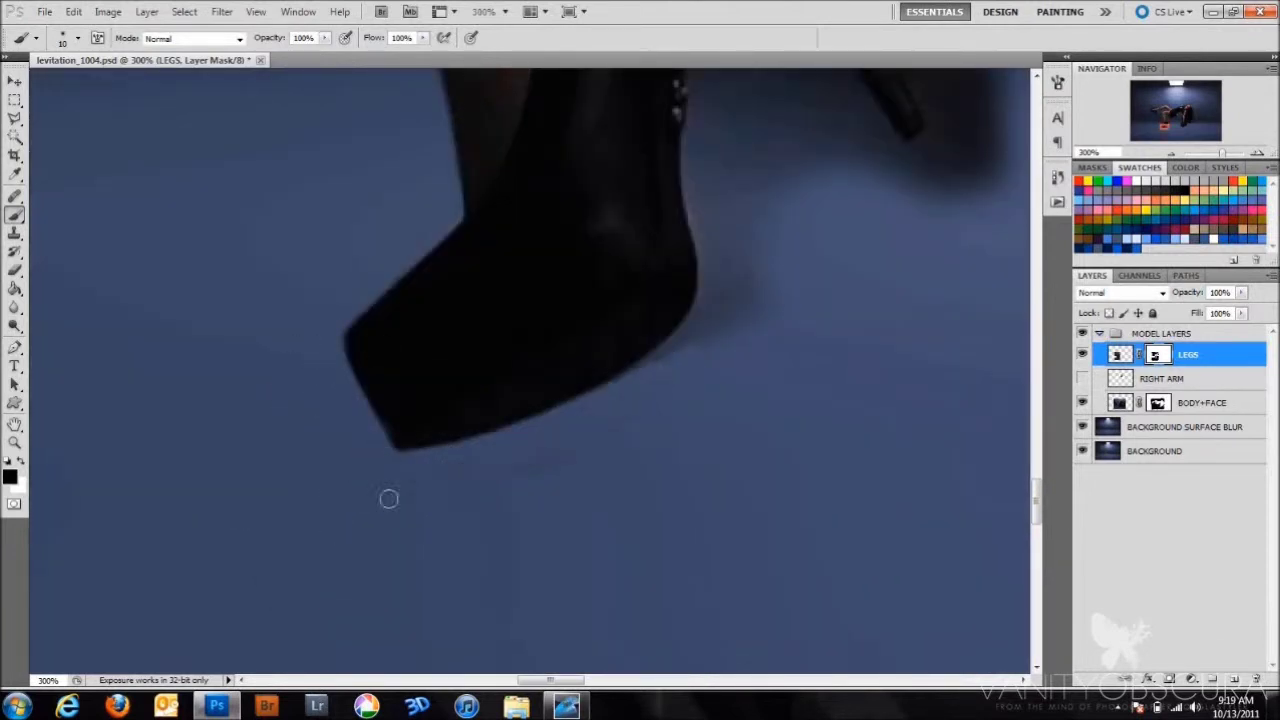
{"action": "left_click_drag", "start_coordinate": [643, 369], "coordinate": [730, 300]}
{"action": "scroll", "coordinate": [497, 188], "scroll_direction": "up", "scroll_amount": 3}
{"action": "scroll", "coordinate": [497, 188], "scroll_direction": "right", "scroll_amount": 5}
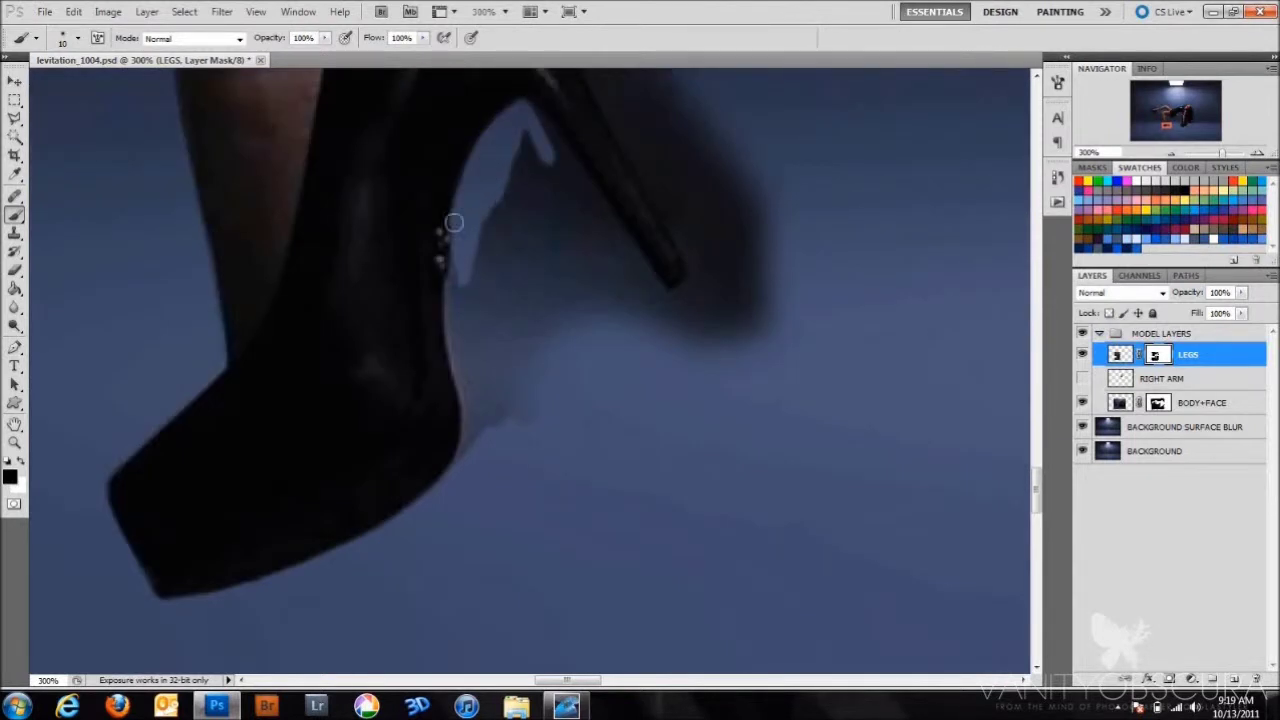
- Brush out the leftover grey shadow beside the heel and heel tip with a larger brush
{"action": "mouse_move", "coordinate": [421, 506]}
{"action": "left_mouse_down"}
{"action": "mouse_move", "coordinate": [500, 220]}
{"action": "mouse_move", "coordinate": [657, 351]}
{"action": "left_mouse_up"}
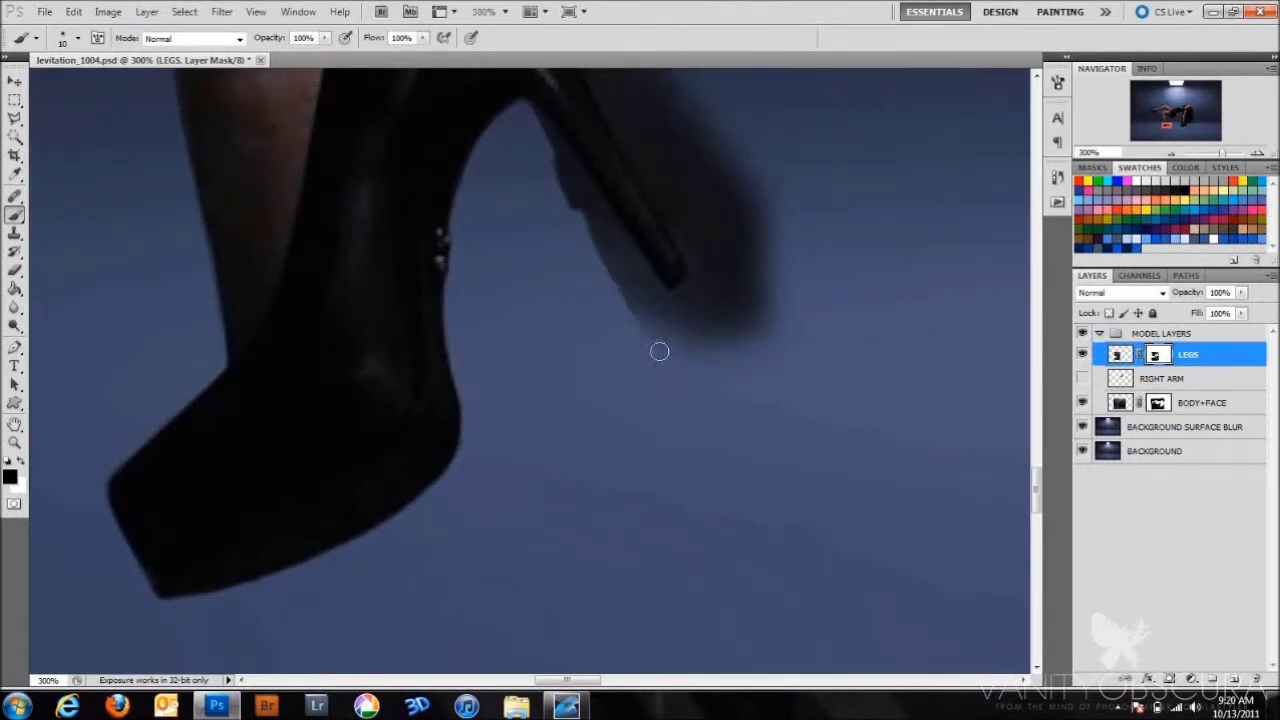
{"action": "scroll", "coordinate": [600, 330], "scroll_direction": "up", "scroll_amount": 5}
{"action": "scroll", "coordinate": [600, 330], "scroll_direction": "right", "scroll_amount": 4}
{"action": "key", "text": "bracketright"}
{"action": "key", "text": "bracketright"}
{"action": "key", "text": "bracketright"}
{"action": "left_click_drag", "start_coordinate": [395, 470], "coordinate": [471, 614]}
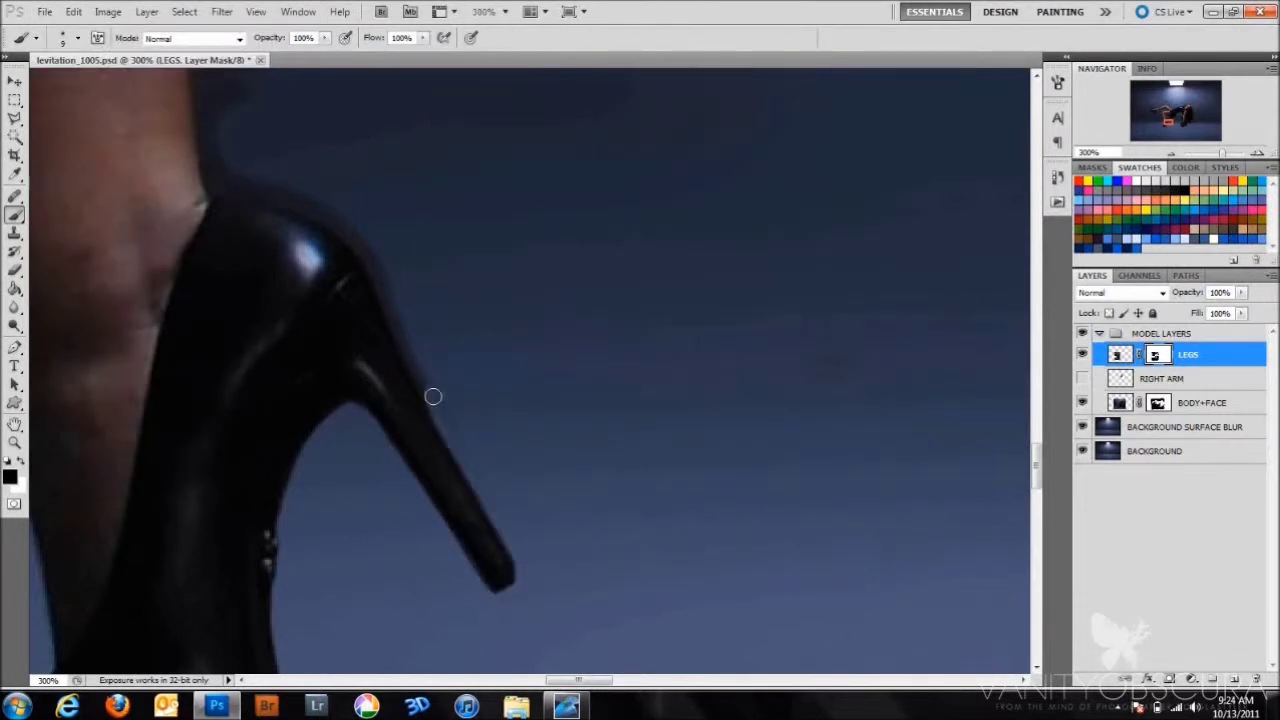
{"action": "scroll", "coordinate": [652, 349], "scroll_direction": "up", "scroll_amount": 3}
{"action": "scroll", "coordinate": [652, 349], "scroll_direction": "left", "scroll_amount": 5}
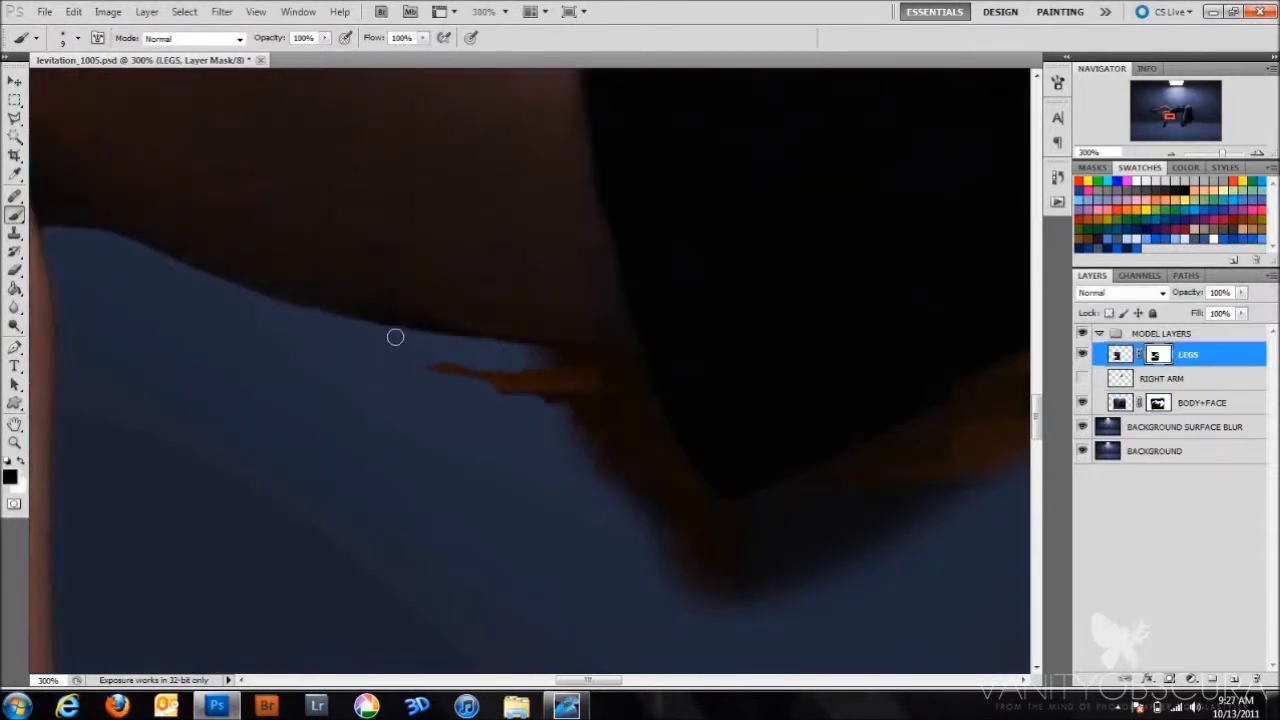
- Hide BODY+FACE and paint black over the orange fringe at the lower right and along the body mask
{"action": "left_click", "coordinate": [1082, 402]}
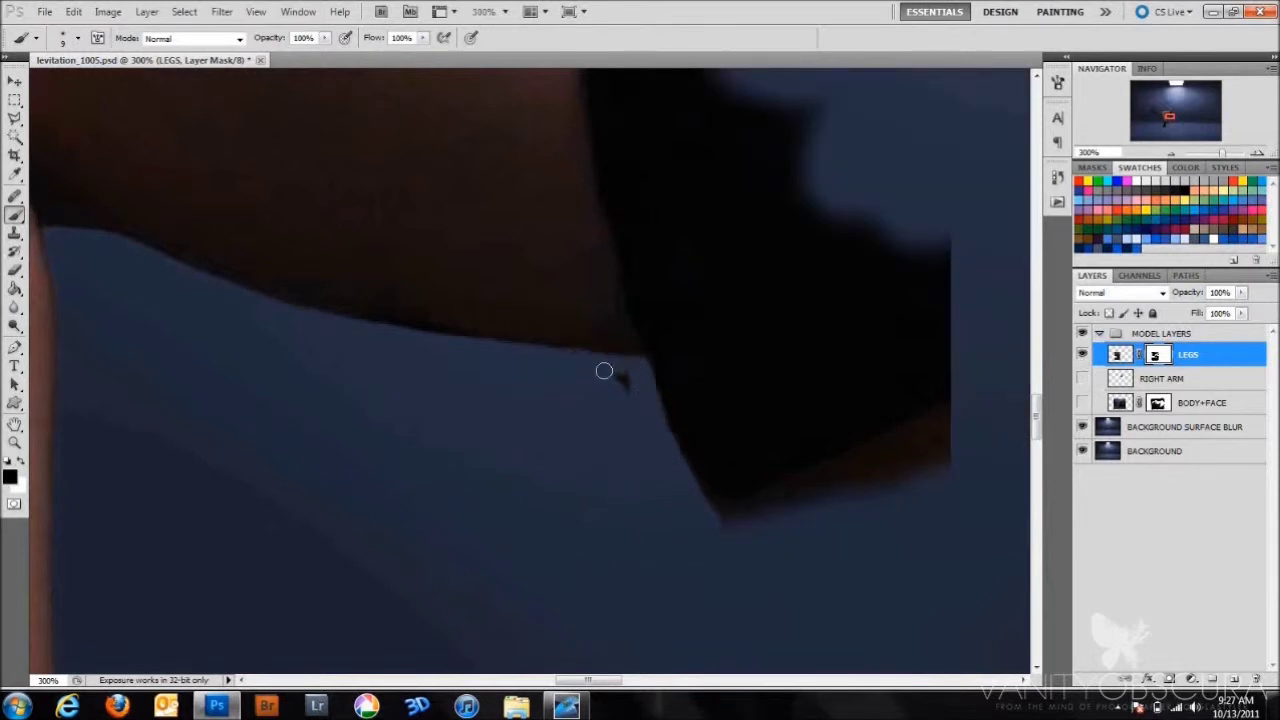
{"action": "key", "text": "x"}
{"action": "left_click_drag", "start_coordinate": [945, 412], "coordinate": [833, 504]}
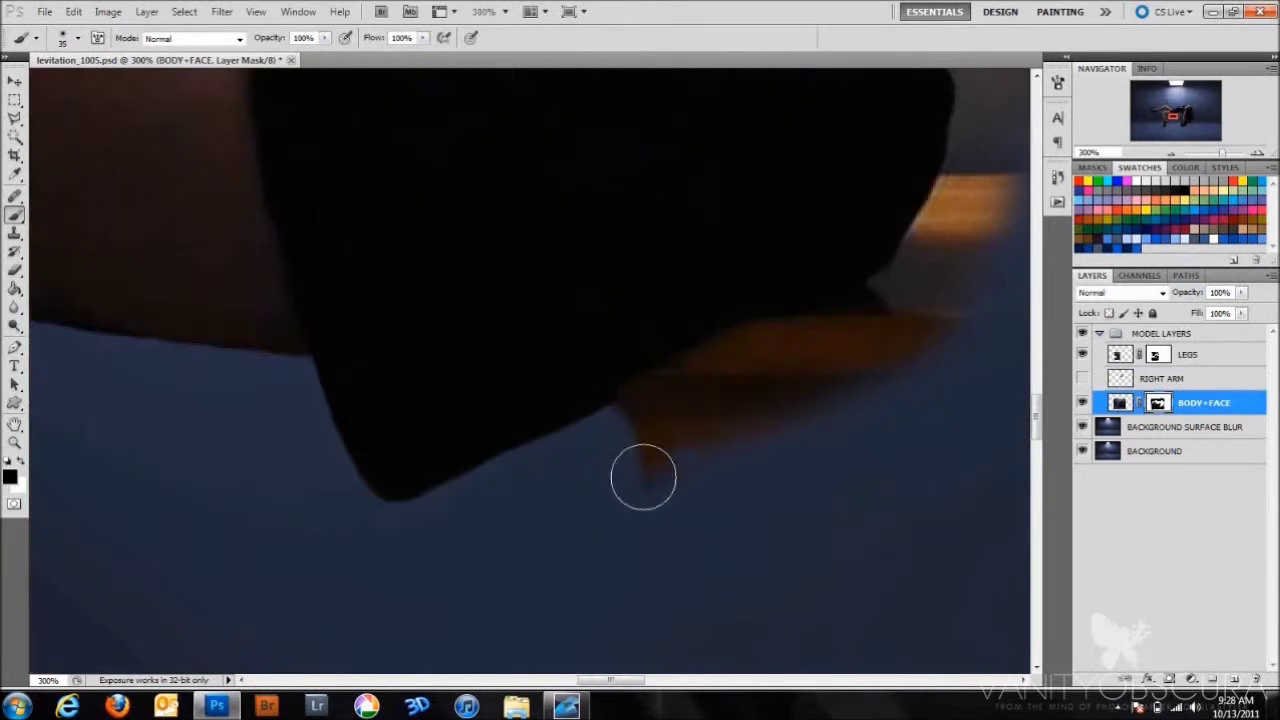
{"action": "mouse_move", "coordinate": [819, 298]}
{"action": "left_mouse_down"}
{"action": "mouse_move", "coordinate": [649, 414]}
{"action": "mouse_move", "coordinate": [414, 530]}
{"action": "left_mouse_up"}
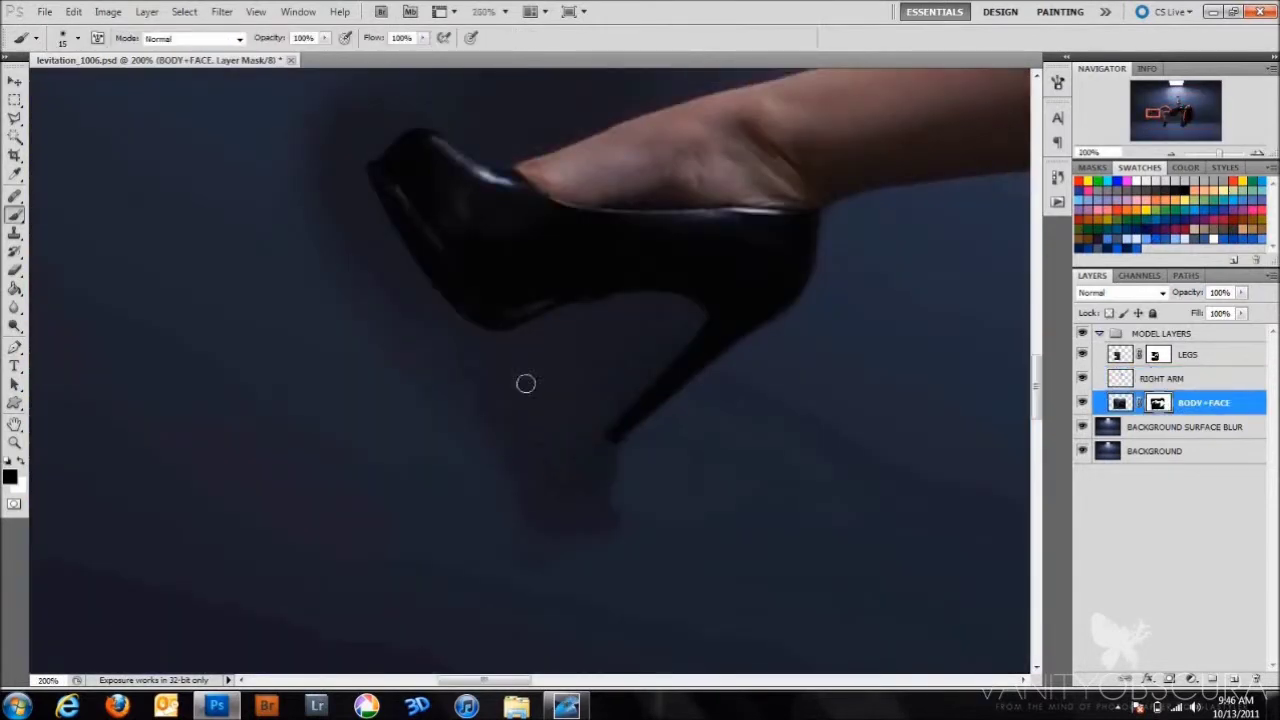
- Mask the dark shadows below the heel, under the shoe's edge and along the foot's top
{"action": "left_click_drag", "start_coordinate": [526, 383], "coordinate": [600, 462]}
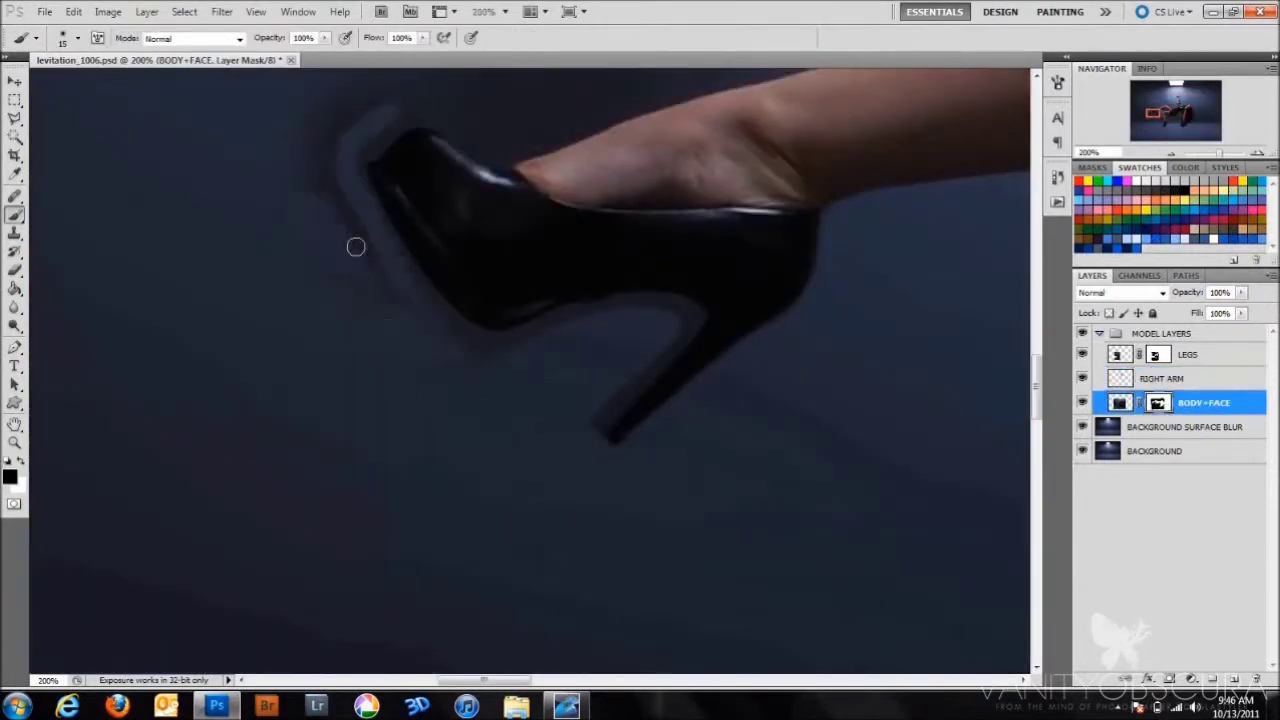
{"action": "left_click_drag", "start_coordinate": [354, 246], "coordinate": [300, 420]}
{"action": "key", "text": "bracketright"}
{"action": "key", "text": "bracketright"}
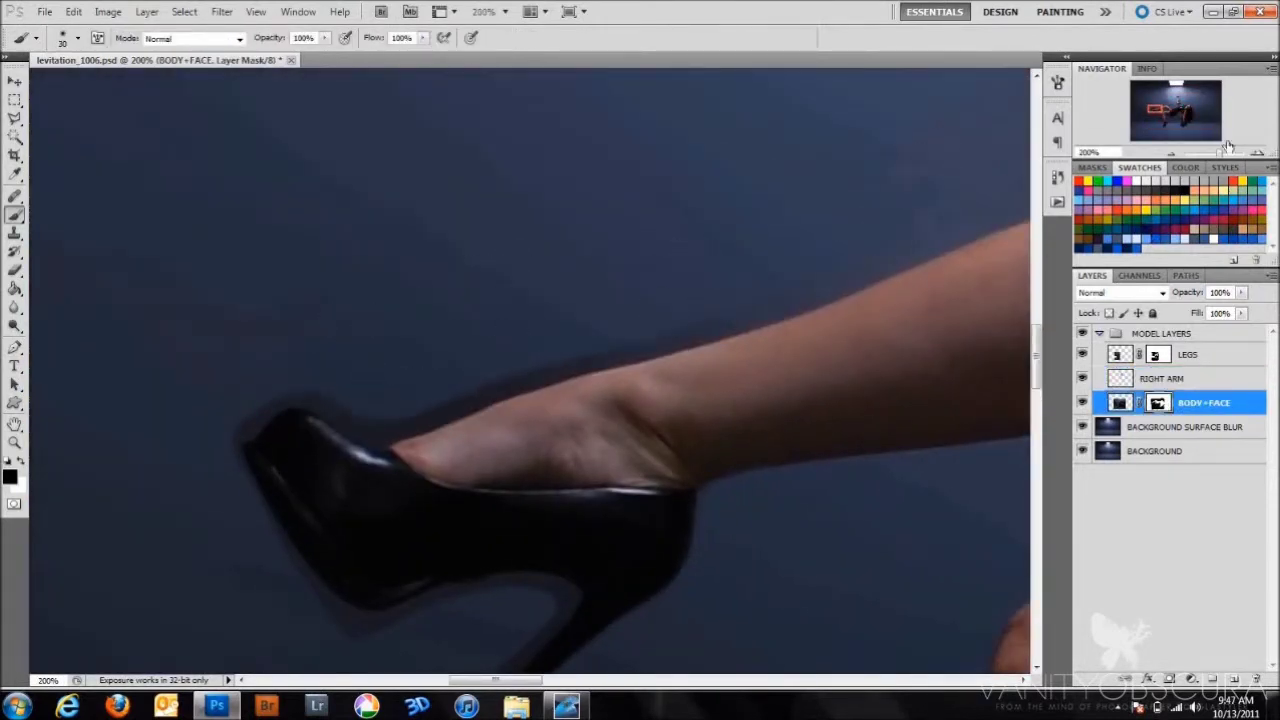
{"action": "key", "text": "ctrl+equal"}
{"action": "mouse_move", "coordinate": [596, 270]}
{"action": "left_mouse_down"}
{"action": "mouse_move", "coordinate": [426, 240]}
{"action": "mouse_move", "coordinate": [251, 320]}
{"action": "left_mouse_up"}
{"action": "left_click_drag", "start_coordinate": [417, 543], "coordinate": [747, 683]}
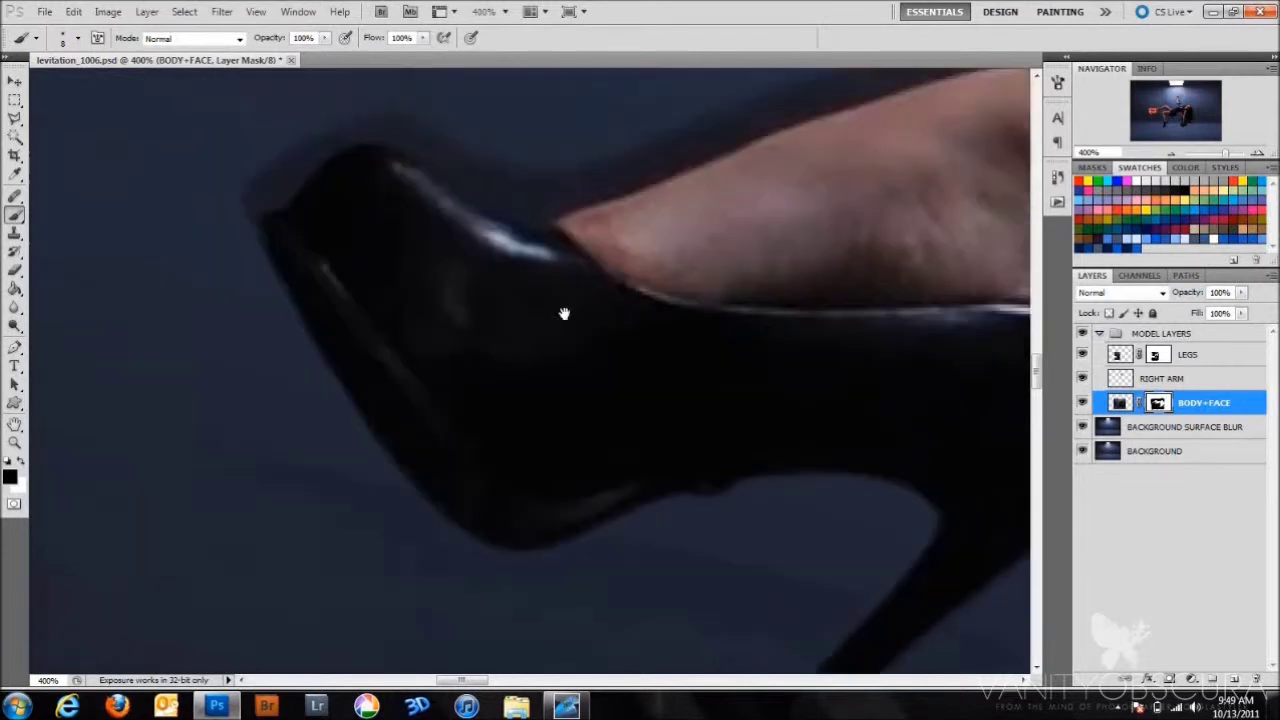
{"action": "left_click_drag", "start_coordinate": [548, 191], "coordinate": [568, 416]}
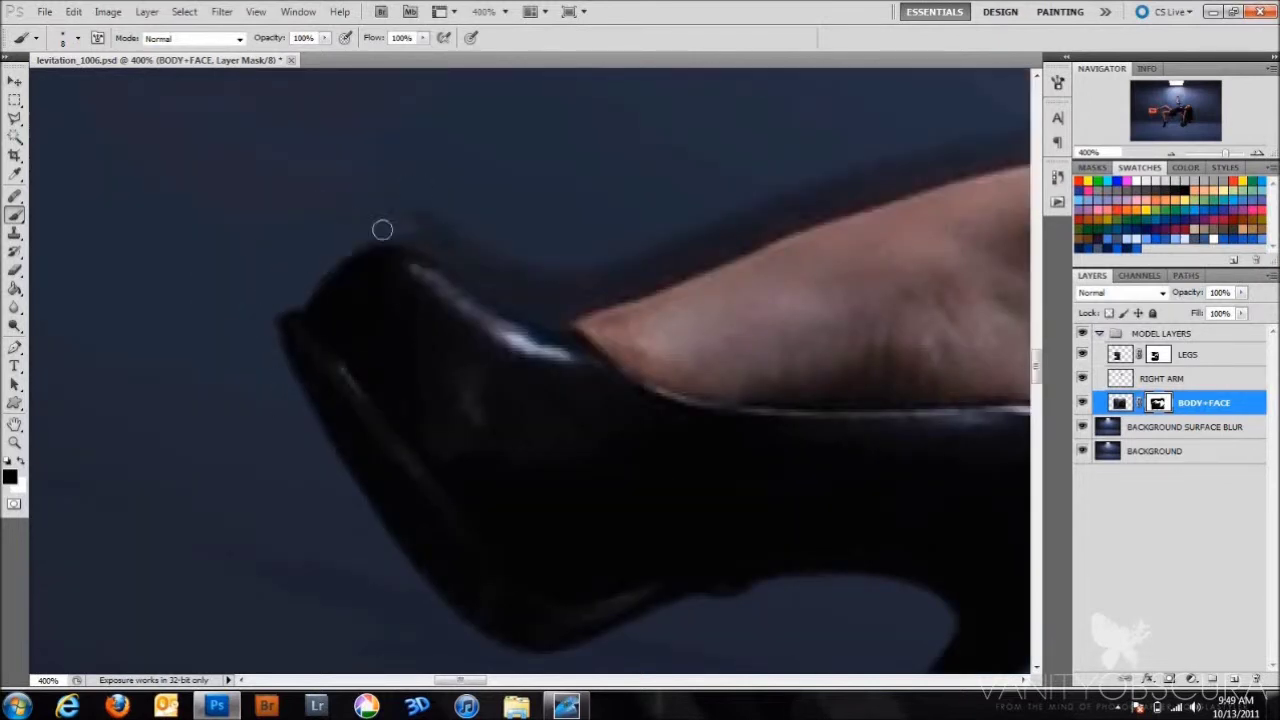
{"action": "mouse_move", "coordinate": [494, 285]}
{"action": "left_mouse_down"}
{"action": "mouse_move", "coordinate": [731, 240]}
{"action": "mouse_move", "coordinate": [623, 288]}
{"action": "mouse_move", "coordinate": [777, 223]}
{"action": "mouse_move", "coordinate": [392, 322]}
{"action": "left_mouse_up"}
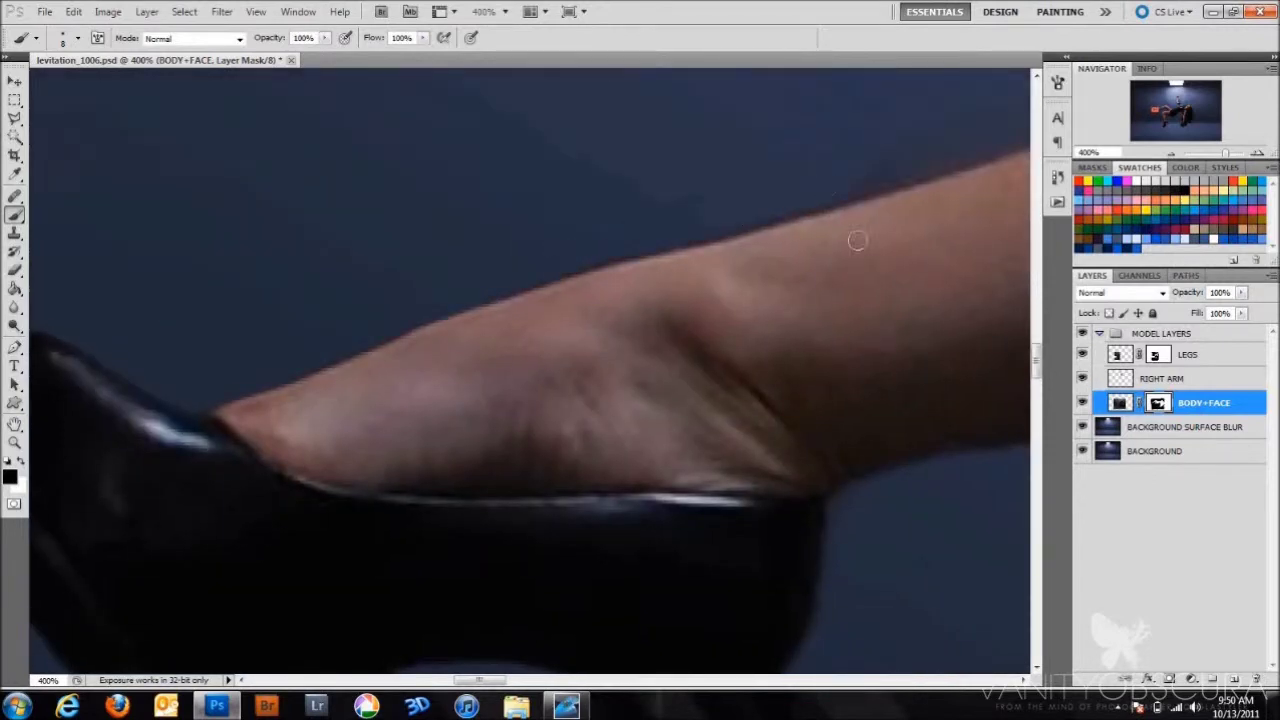
- Smooth the bright notch along the knee's edge on the LEGS mask
{"action": "left_click_drag", "start_coordinate": [857, 240], "coordinate": [624, 231]}
{"action": "scroll", "coordinate": [631, 230], "scroll_direction": "up", "scroll_amount": 3}
{"action": "key", "text": "bracketright"}
{"action": "key", "text": "bracketright"}
{"action": "key", "text": "bracketright"}
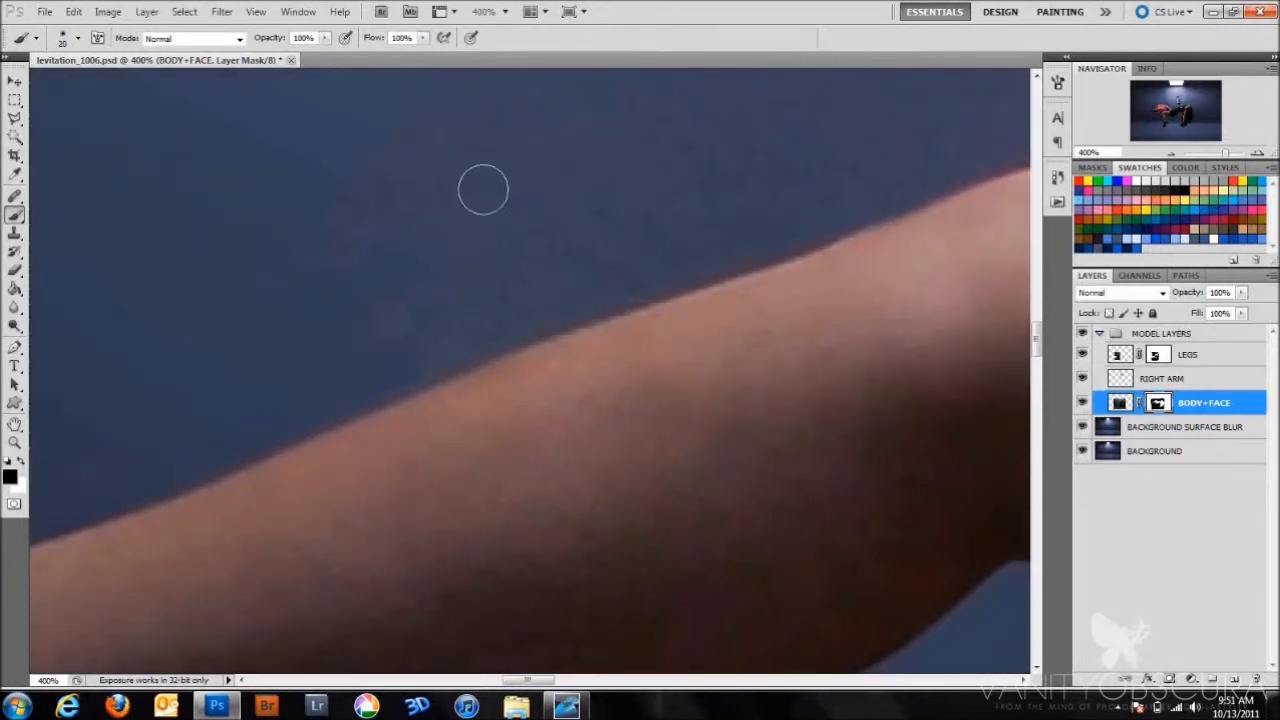
{"action": "key", "text": "alt+bracketright"}
{"action": "key", "text": "alt+bracketright"}
{"action": "key", "text": "alt+bracketleft"}
{"action": "key", "text": "alt+bracketleft"}
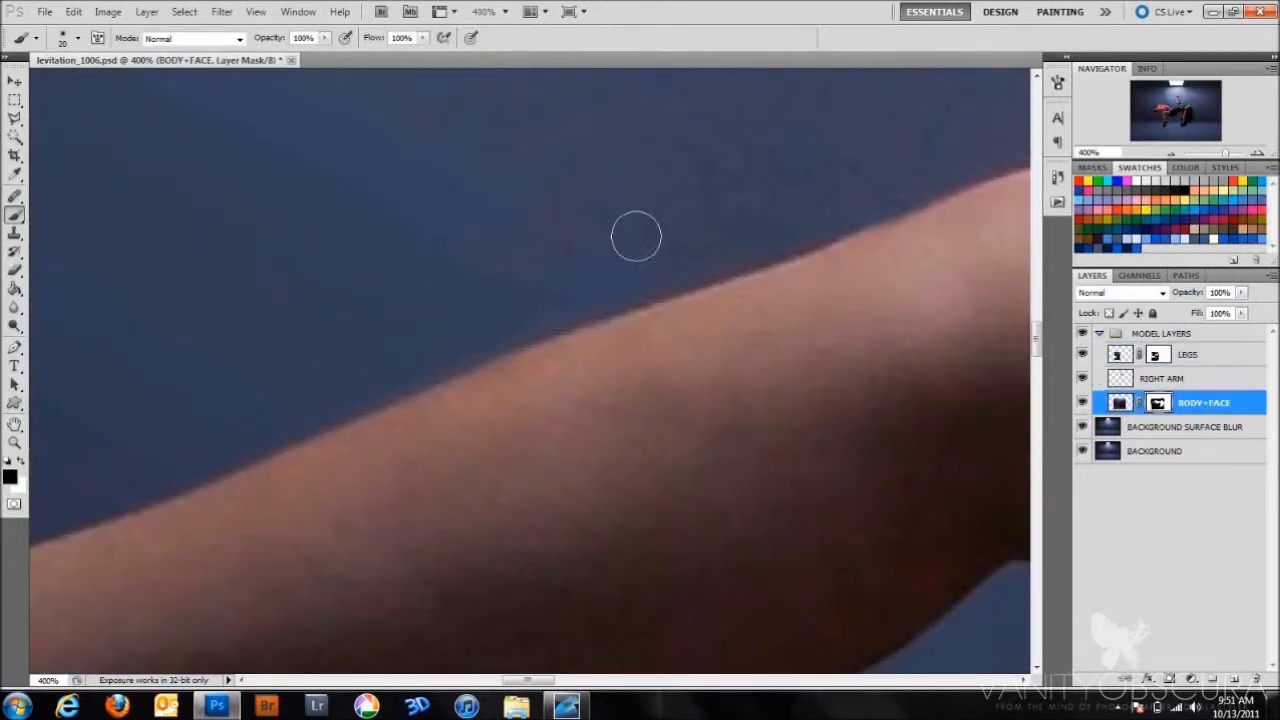
{"action": "scroll", "coordinate": [500, 155], "scroll_direction": "up", "scroll_amount": 3}
{"action": "key", "text": "alt+bracketright"}
{"action": "key", "text": "alt+bracketleft"}
{"action": "scroll", "coordinate": [760, 386], "scroll_direction": "up", "scroll_amount": 2}
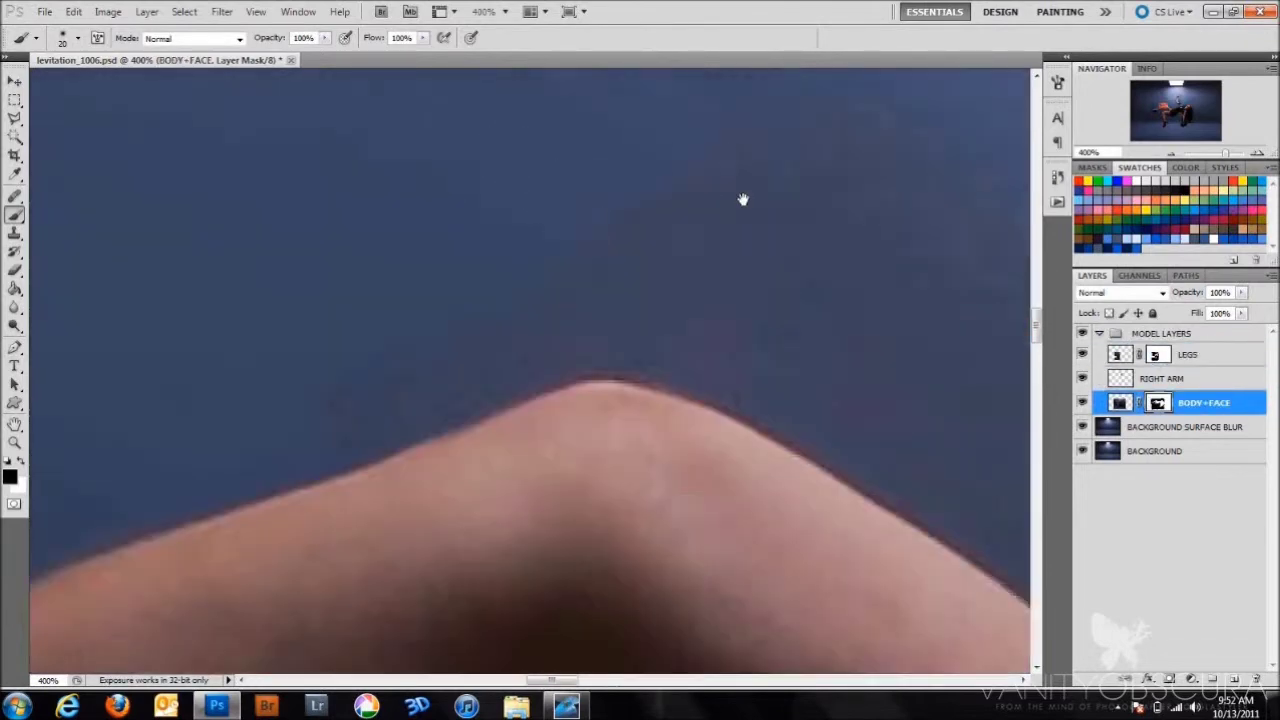
{"action": "scroll", "coordinate": [743, 200], "scroll_direction": "up", "scroll_amount": 3}
{"action": "scroll", "coordinate": [337, 413], "scroll_direction": "down", "scroll_amount": 3}
{"action": "scroll", "coordinate": [337, 413], "scroll_direction": "down", "scroll_amount": 3}
{"action": "scroll", "coordinate": [337, 413], "scroll_direction": "down", "scroll_amount": 3}
{"action": "key", "text": "alt+bracketright"}
{"action": "key", "text": "bracketleft"}
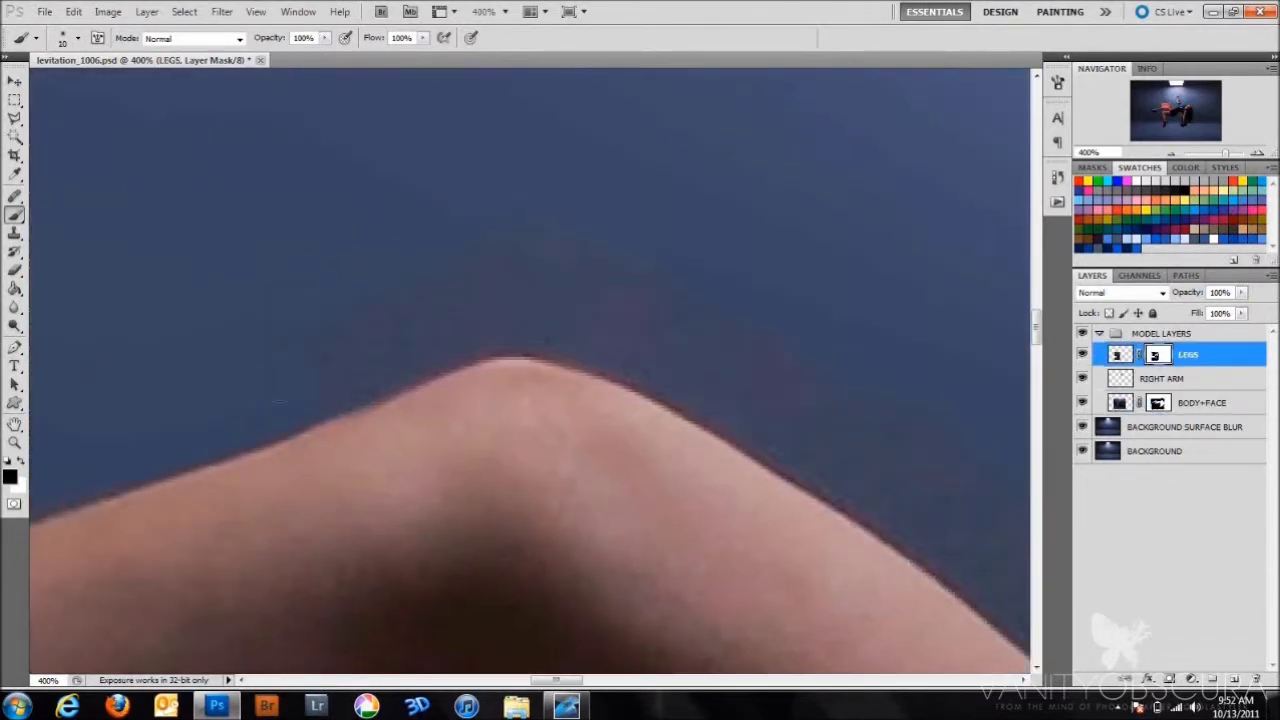
{"action": "left_click_drag", "start_coordinate": [430, 374], "coordinate": [552, 364]}
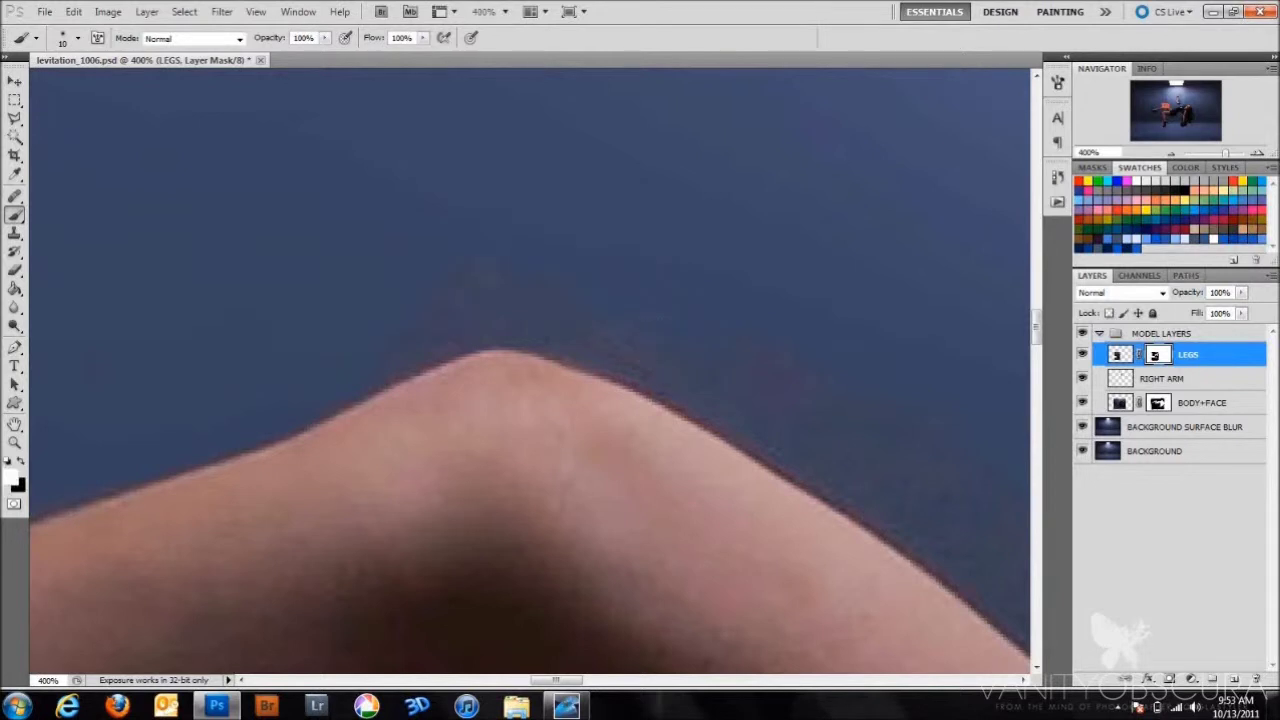
- Paint away the dark strip along the arm edge on the BODY+FACE mask
{"action": "scroll", "coordinate": [777, 305], "scroll_direction": "up", "scroll_amount": 5}
{"action": "scroll", "coordinate": [777, 305], "scroll_direction": "up", "scroll_amount": 2}
{"action": "left_click", "coordinate": [1082, 354]}
{"action": "key", "text": "alt+bracketleft"}
{"action": "key", "text": "alt+bracketleft"}
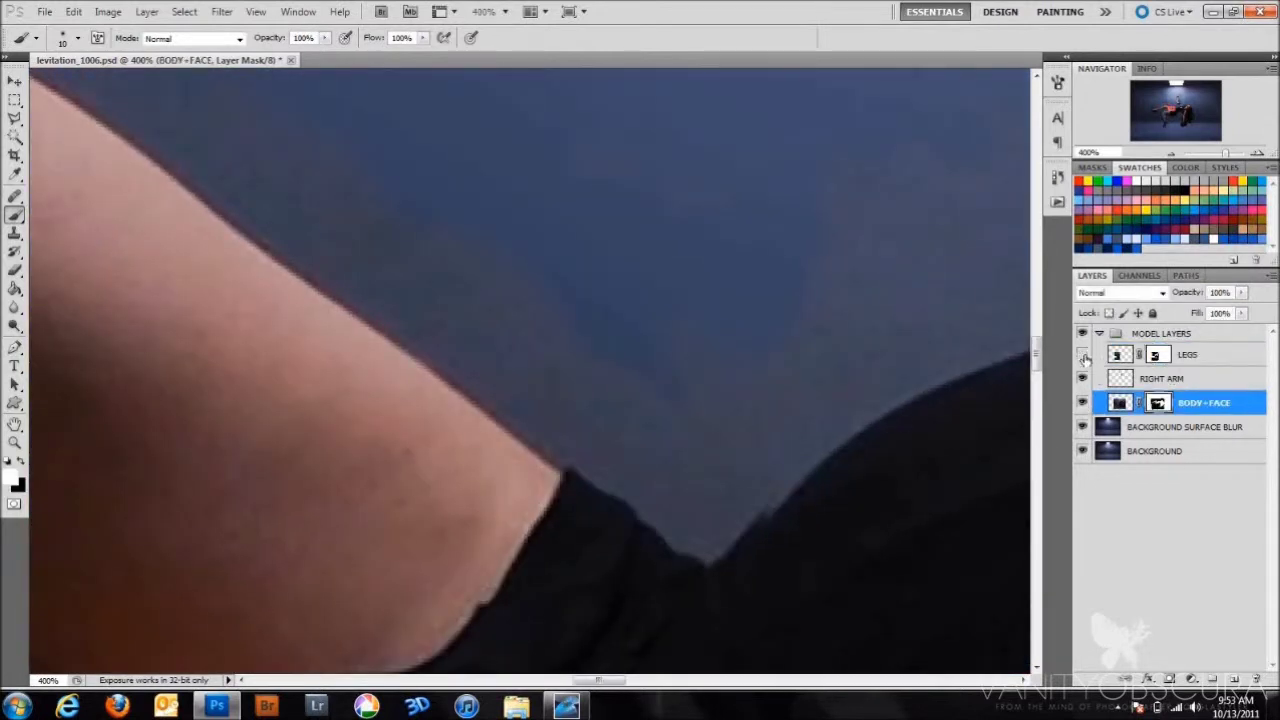
{"action": "key", "text": "bracketright"}
{"action": "key", "text": "bracketright"}
{"action": "key", "text": "bracketright"}
{"action": "left_click", "coordinate": [1082, 354]}
{"action": "key", "text": "x"}
{"action": "key", "text": "bracketleft"}
{"action": "key", "text": "bracketleft"}
{"action": "key", "text": "bracketleft"}
{"action": "left_click_drag", "start_coordinate": [120, 170], "coordinate": [512, 452]}
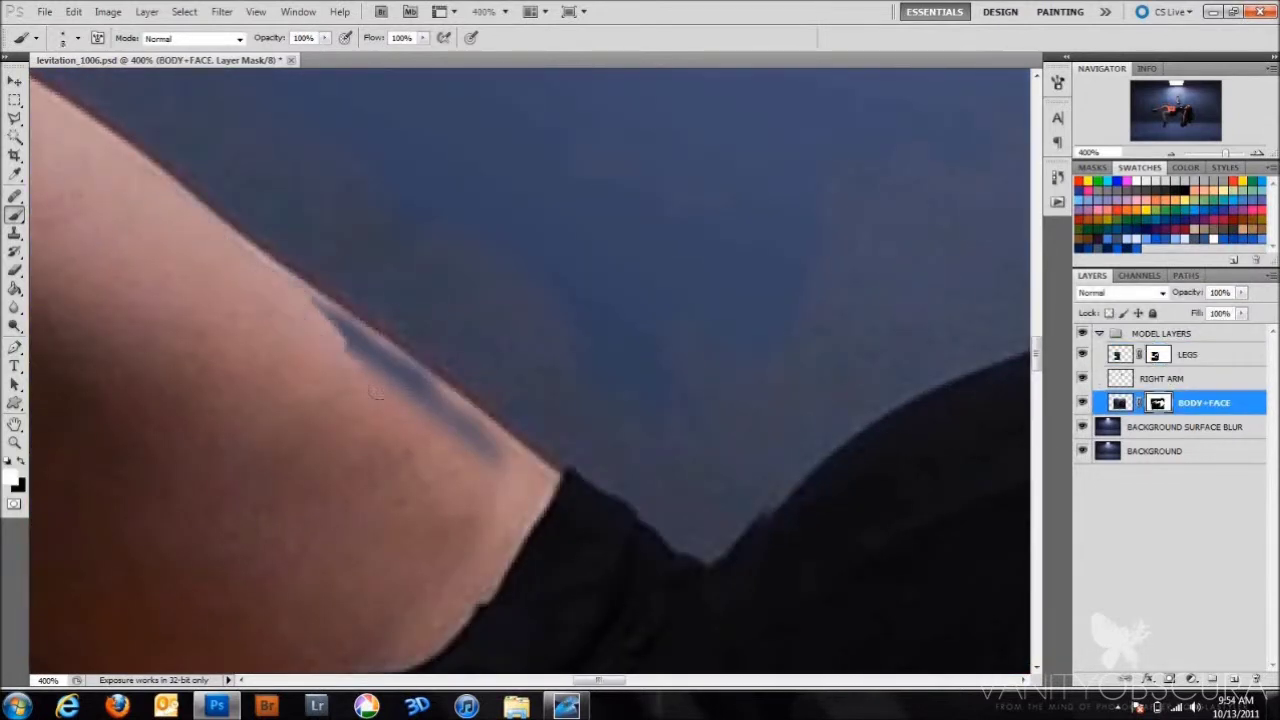
- Paint away the light streak on the arm edge on the BODY+FACE mask
{"action": "key", "text": "x"}
{"action": "key", "text": "alt+bracketright"}
{"action": "key", "text": "alt+bracketright"}
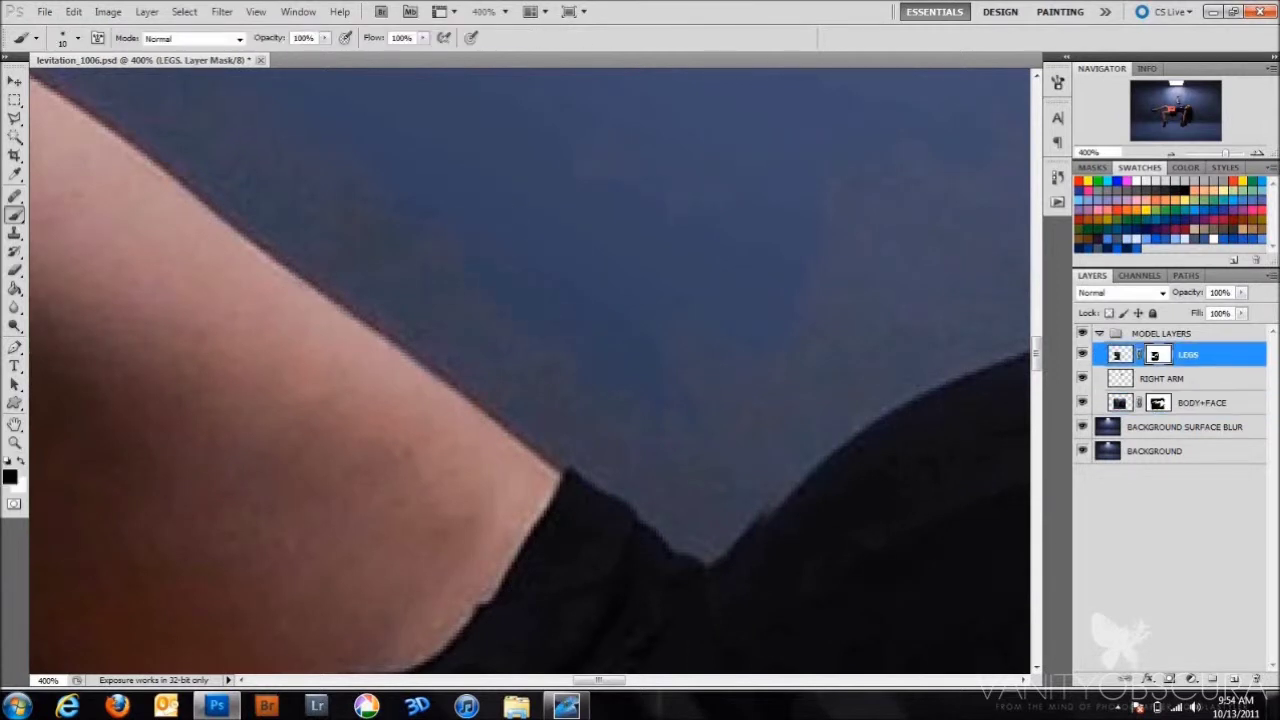
{"action": "scroll", "coordinate": [410, 343], "scroll_direction": "up", "scroll_amount": 3}
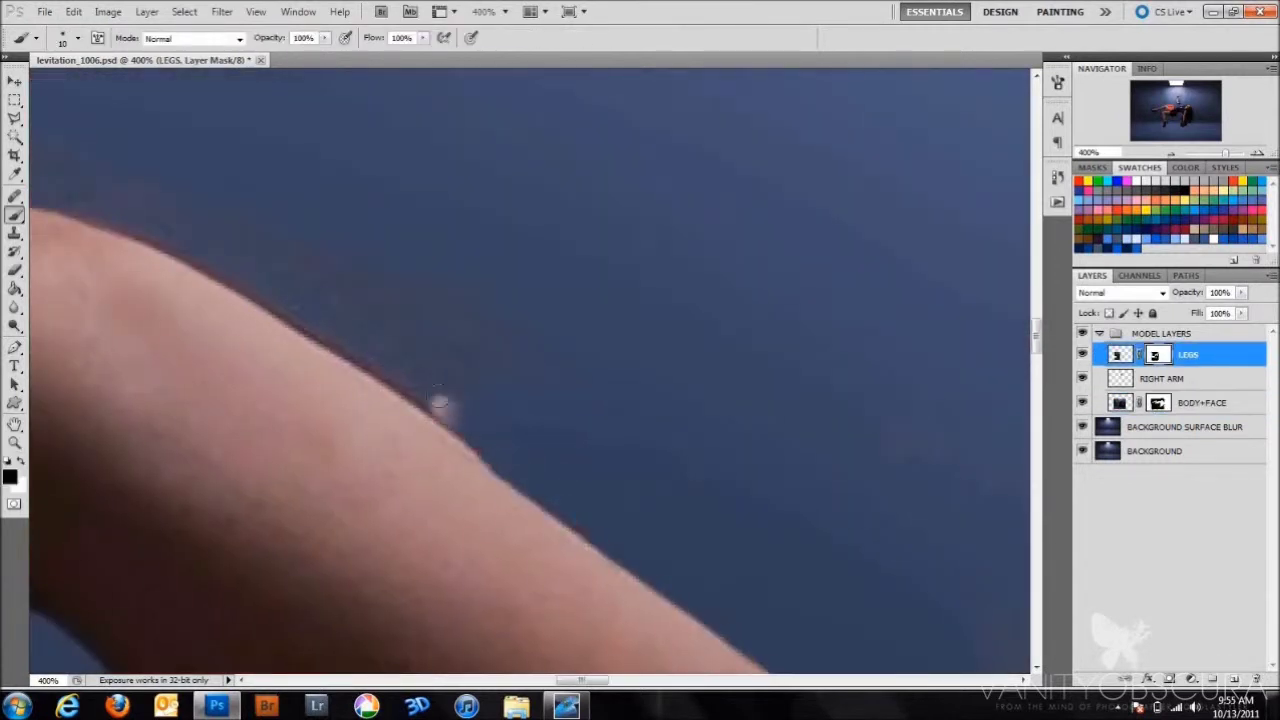
{"action": "key", "text": "alt+bracketleft"}
{"action": "key", "text": "alt+bracketleft"}
{"action": "left_click_drag", "start_coordinate": [362, 346], "coordinate": [452, 410]}
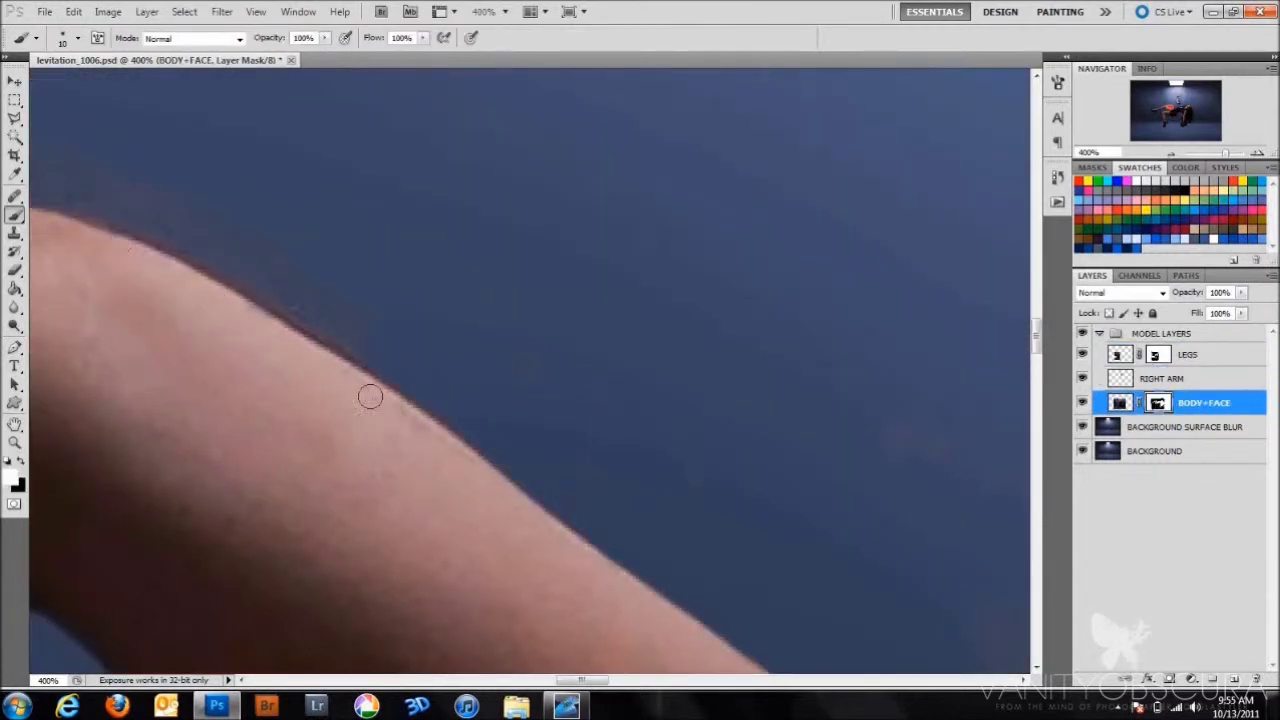
{"action": "key", "text": "alt+bracketright"}
{"action": "key", "text": "alt+bracketright"}
{"action": "key", "text": "alt+bracketleft"}
{"action": "key", "text": "alt+bracketleft"}
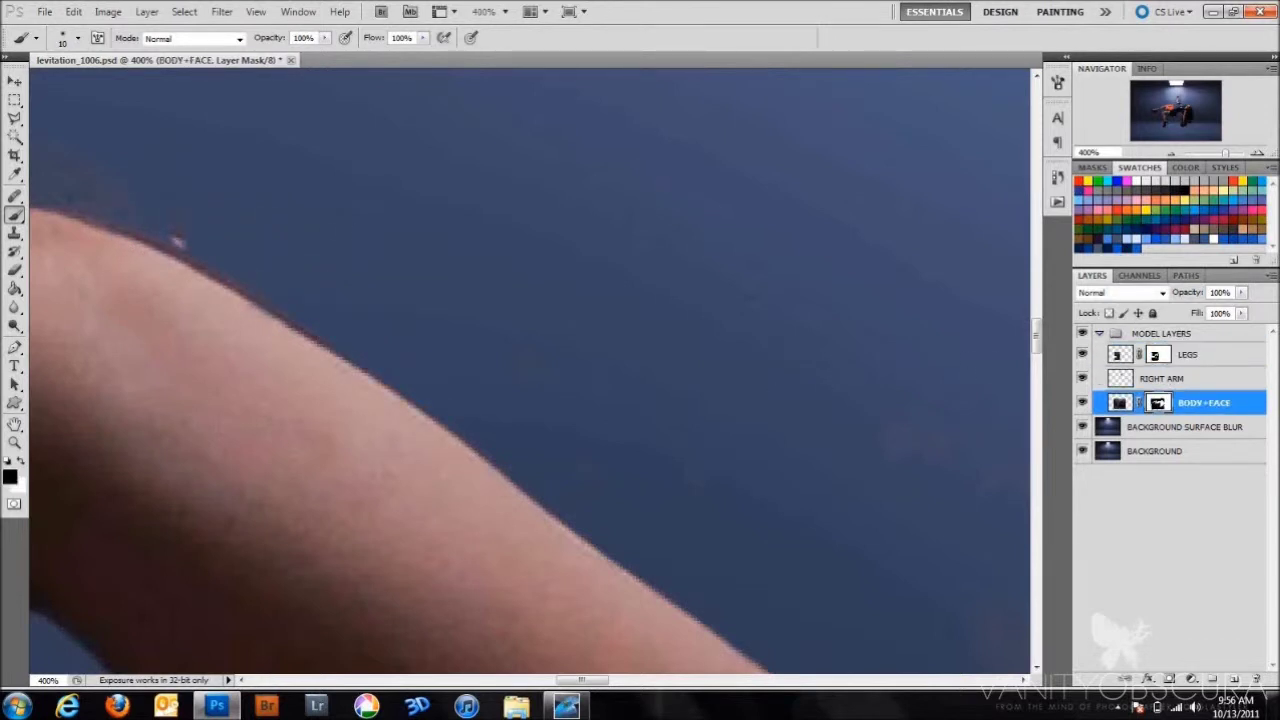
{"action": "scroll", "coordinate": [530, 370], "scroll_direction": "up", "scroll_amount": 3}
{"action": "key", "text": "alt+bracketright"}
{"action": "key", "text": "alt+bracketright"}
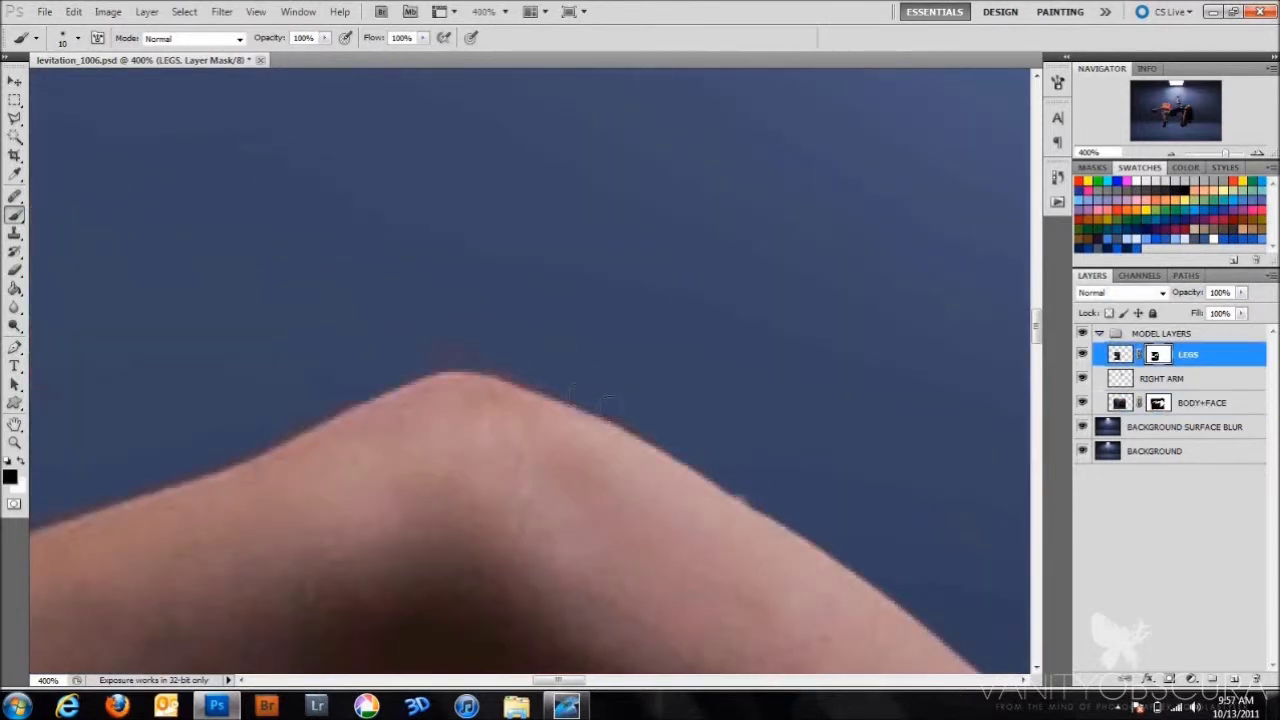
{"action": "key", "text": "x"}
{"action": "key", "text": "alt+bracketleft"}
{"action": "key", "text": "alt+bracketleft"}
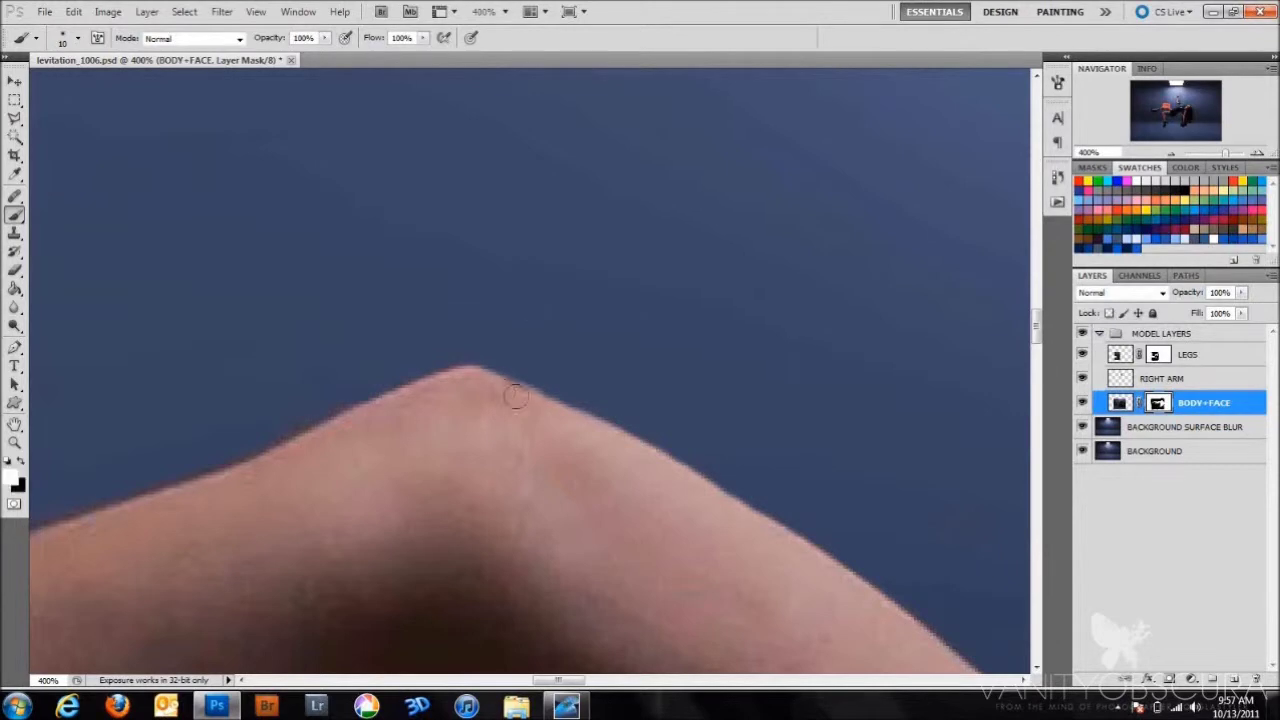
- Begin saving the composite as a new version
{"action": "key", "text": "alt+bracketright"}
{"action": "key", "text": "alt+bracketright"}
{"action": "key", "text": "alt+bracketleft"}
{"action": "key", "text": "alt+bracketleft"}
{"action": "key", "text": "alt+bracketright"}
{"action": "key", "text": "alt+bracketright"}
{"action": "key", "text": "x"}
{"action": "key", "text": "ctrl+0"}
- Save the composite as levitation_1007 and drop the raised-arm selection
{"action": "key", "text": "ctrl+shift+s"}
{"action": "key", "text": "BackSpace"}
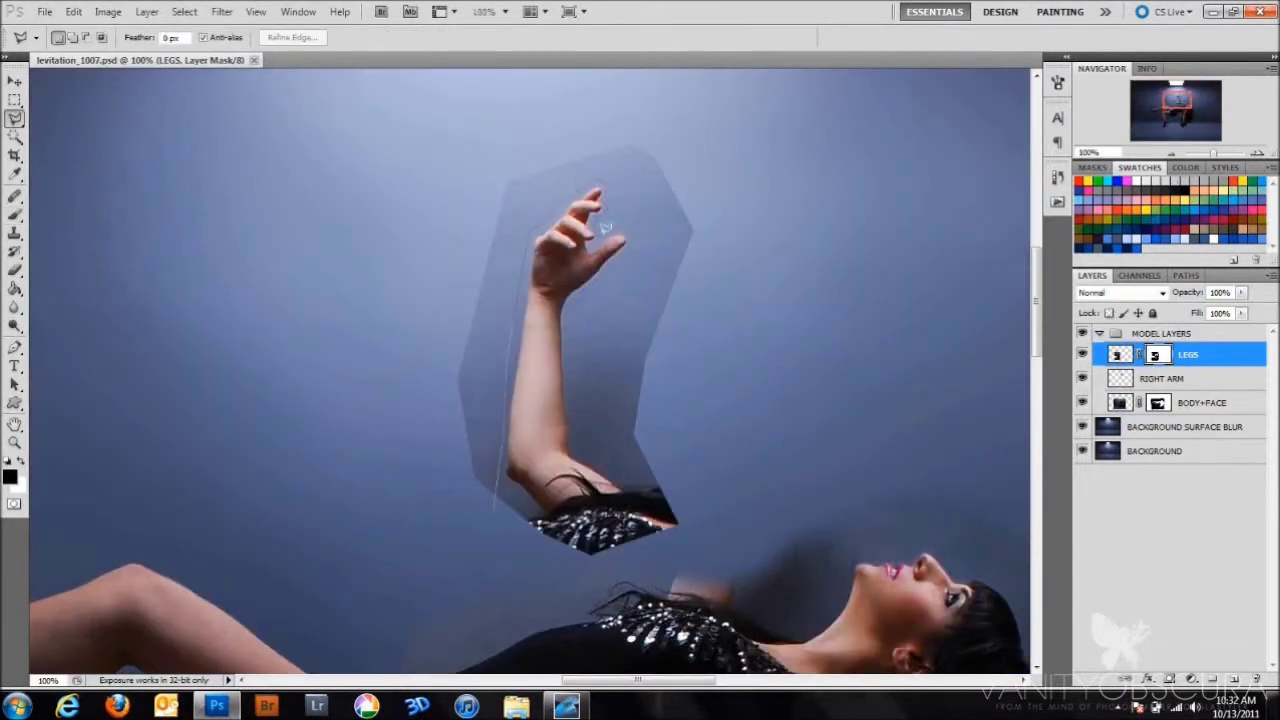
{"action": "double_click", "coordinate": [514, 251]}
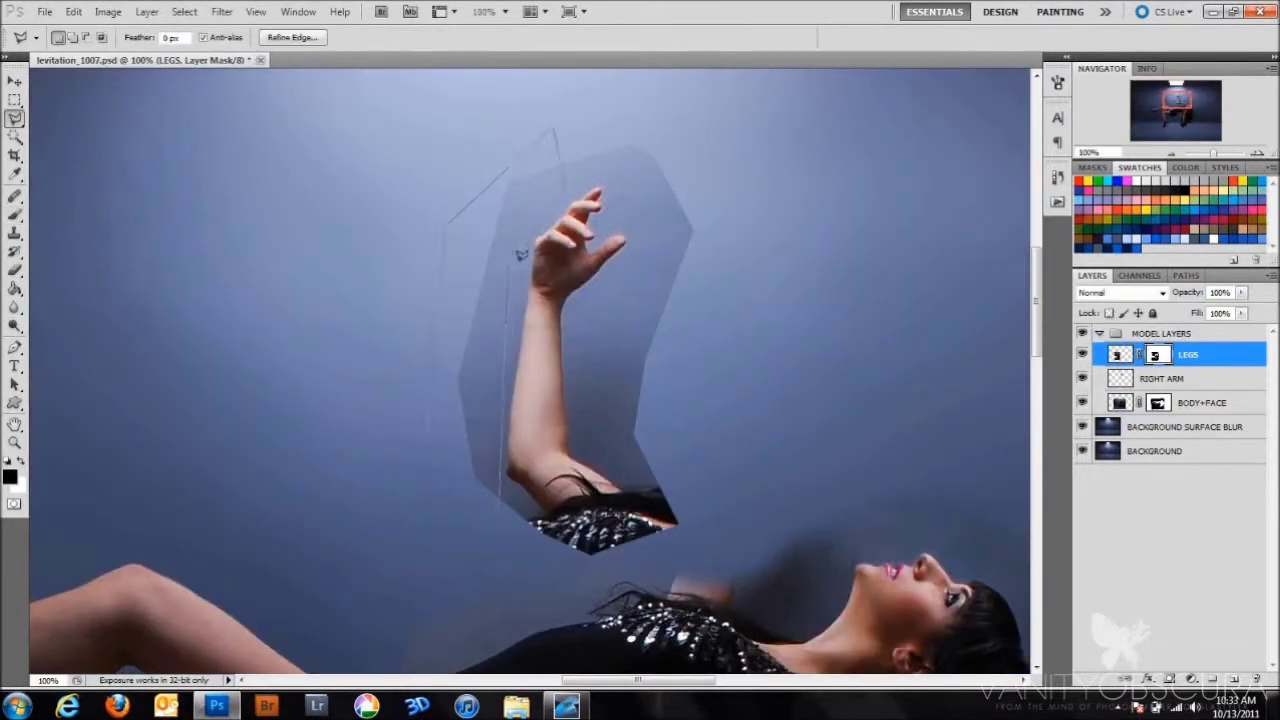
{"action": "key", "text": "b"}
{"action": "key", "text": "ctrl+d"}
- On the BODY+FACE mask, brush out the dark fringe beside the neck with a smaller brush
{"action": "key", "text": "alt+bracketleft"}
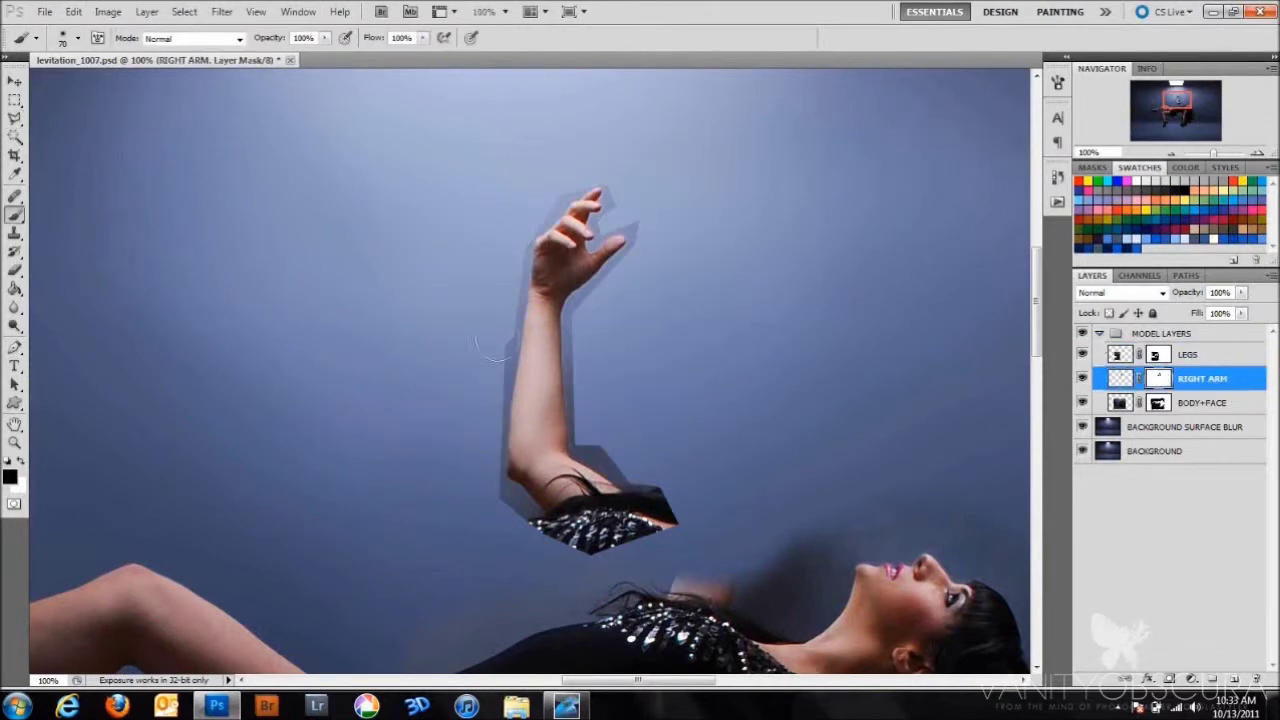
{"action": "key", "text": "alt+bracketleft"}
{"action": "key", "text": "bracketleft"}
{"action": "scroll", "coordinate": [506, 266], "scroll_direction": "down", "scroll_amount": 3}
{"action": "key", "text": "ctrl+plus"}
{"action": "key", "text": "ctrl+plus"}
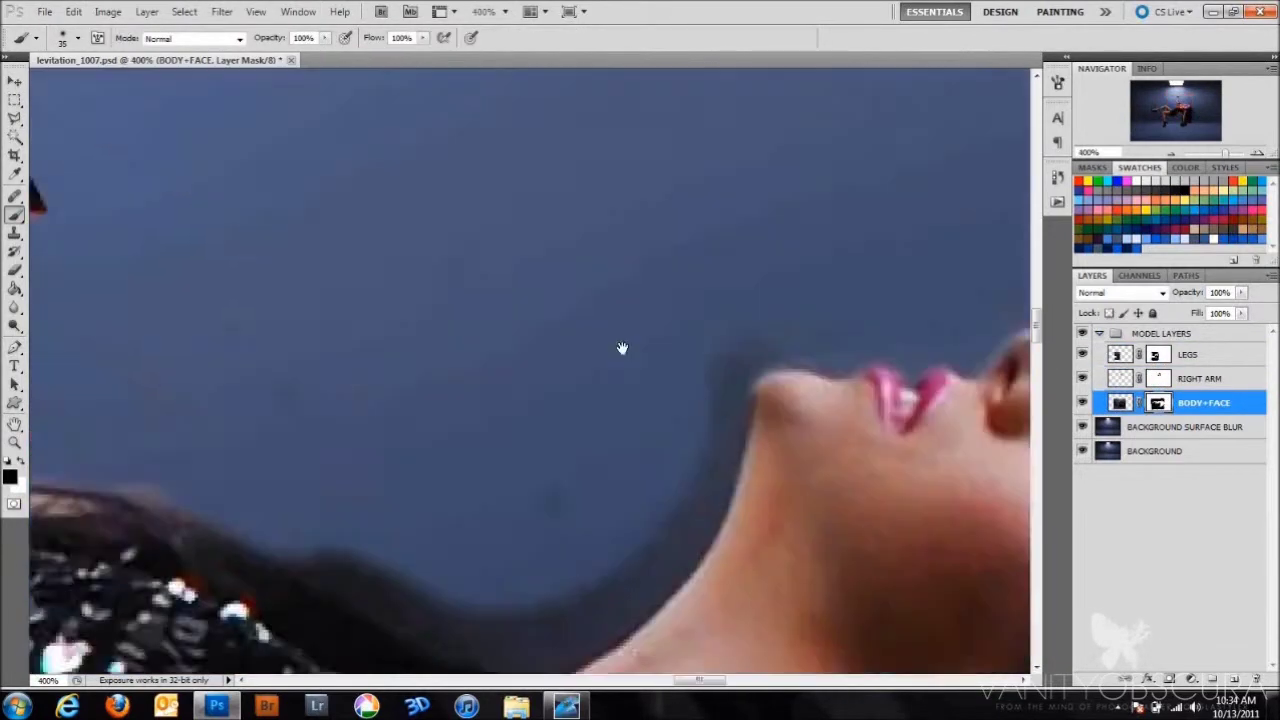
{"action": "key", "text": "bracketleft"}
{"action": "key", "text": "bracketleft"}
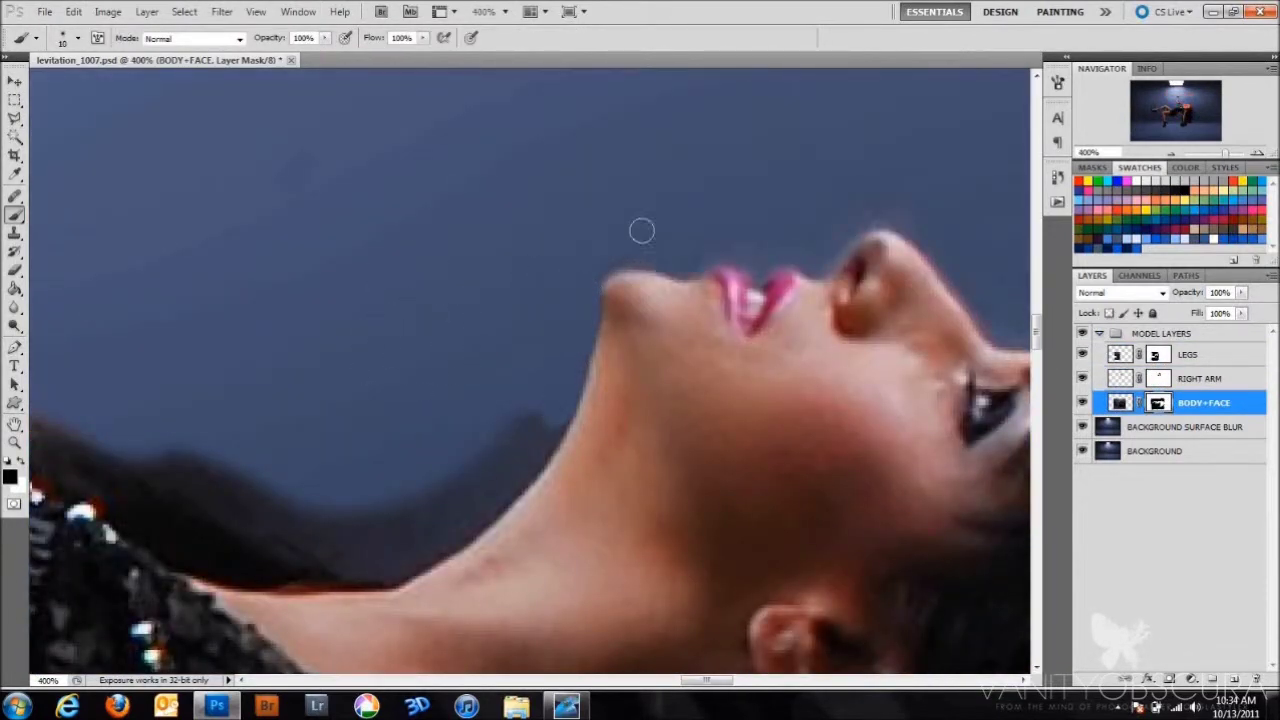
{"action": "mouse_move", "coordinate": [495, 468]}
{"action": "left_mouse_down"}
{"action": "mouse_move", "coordinate": [533, 448]}
{"action": "mouse_move", "coordinate": [397, 569]}
{"action": "left_mouse_up"}
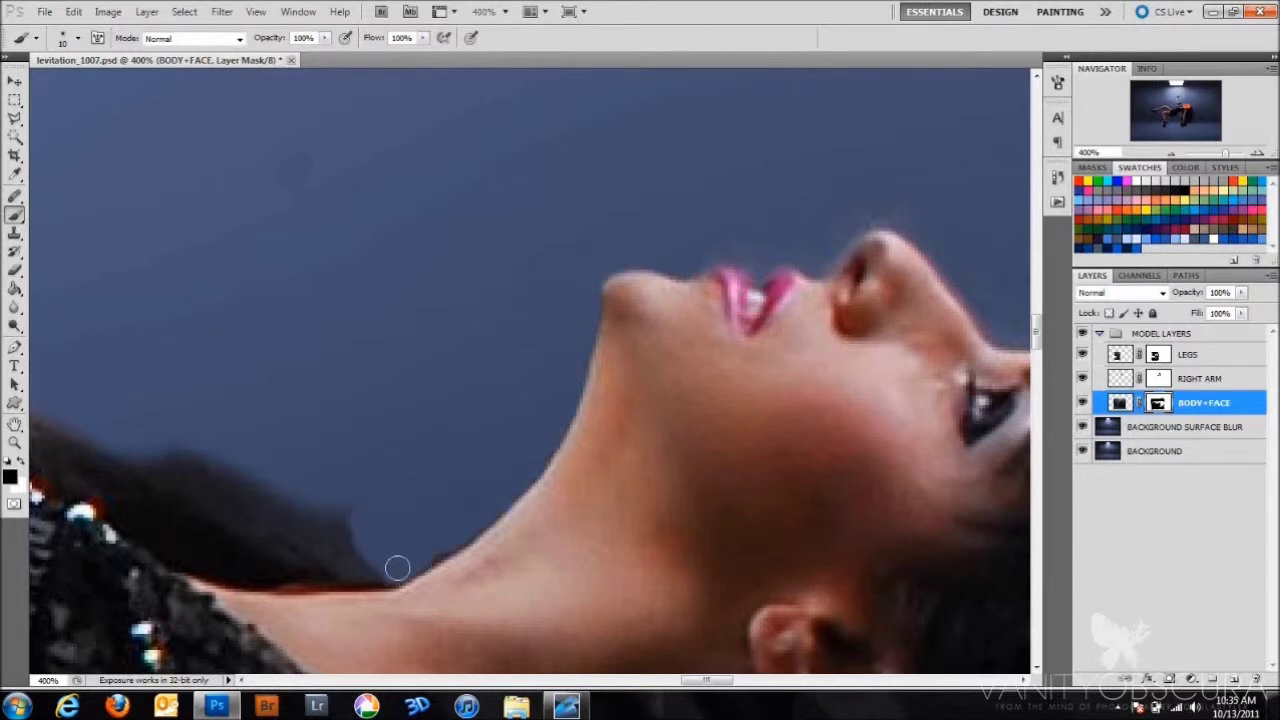
- Check the face and whole figure at different zooms, then select the RIGHT ARM layer mask
{"action": "key", "text": "ctrl+minus"}
{"action": "key", "text": "ctrl+minus"}
{"action": "key", "text": "ctrl+minus"}
{"action": "key", "text": "ctrl+plus"}
{"action": "key", "text": "ctrl+plus"}
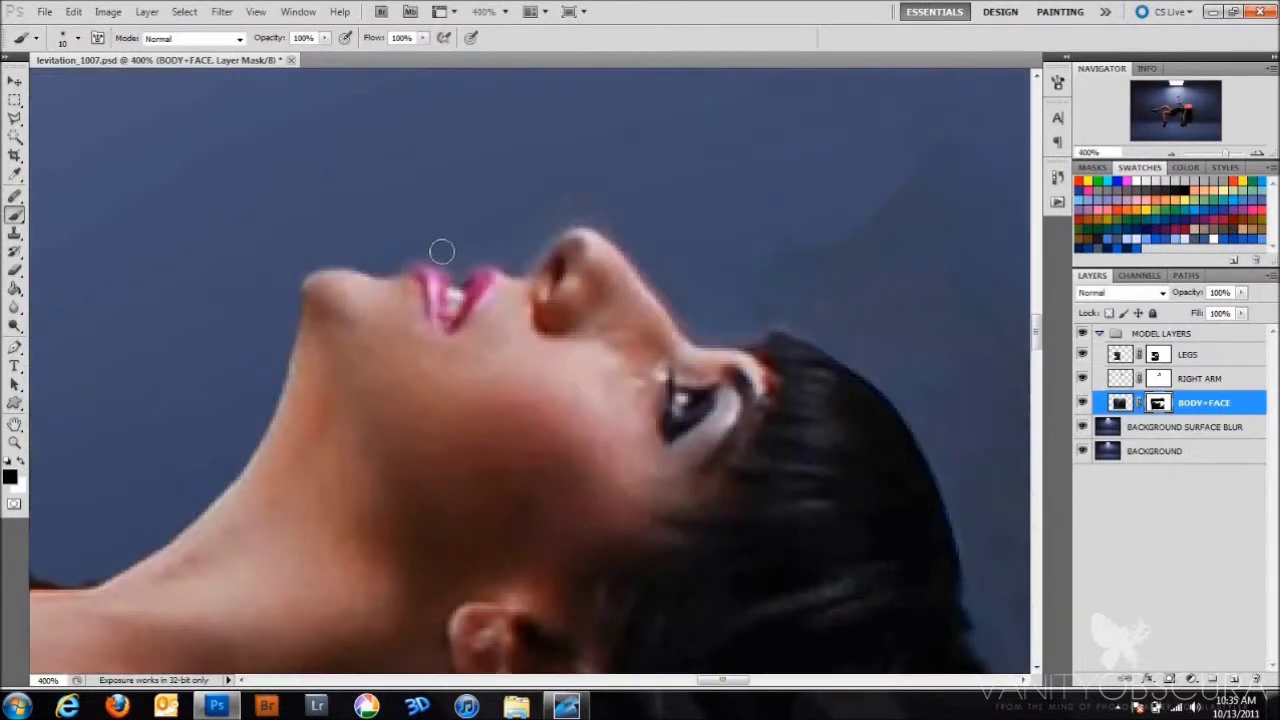
{"action": "key", "text": "ctrl+minus"}
{"action": "key", "text": "ctrl+minus"}
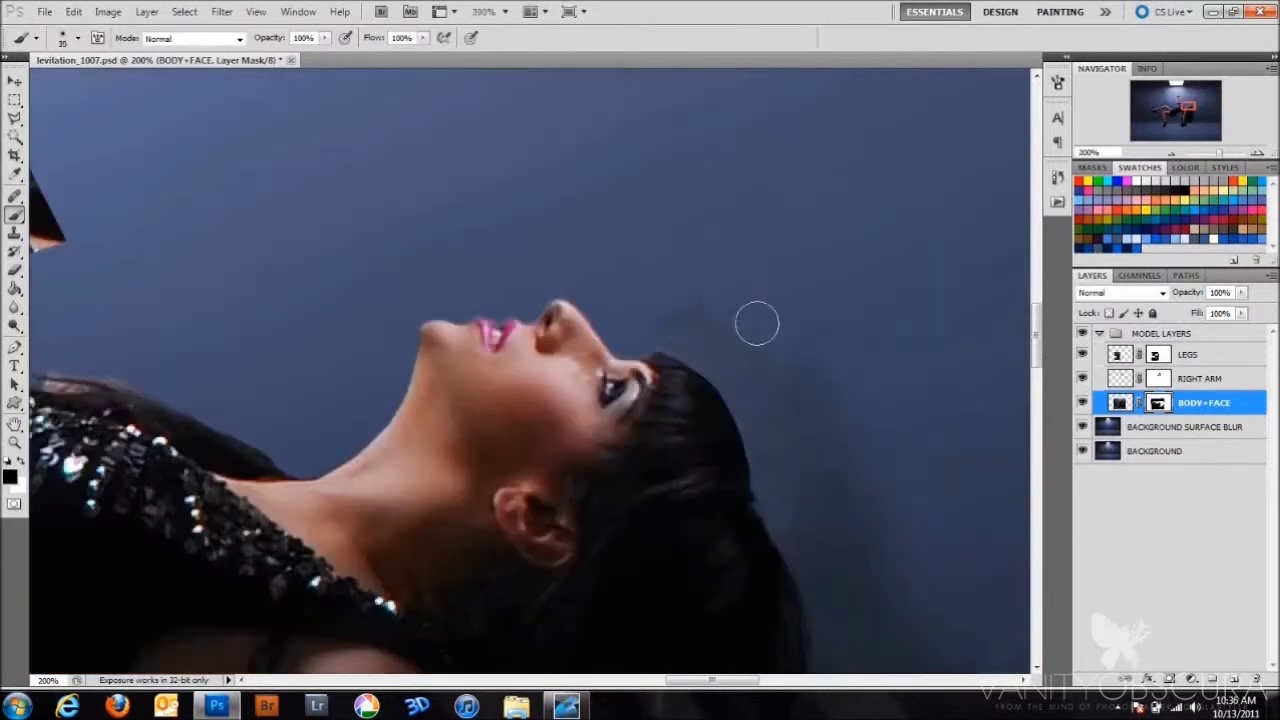
{"action": "key", "text": "ctrl+plus"}
{"action": "key", "text": "ctrl+plus"}
{"action": "key", "text": "ctrl+plus"}
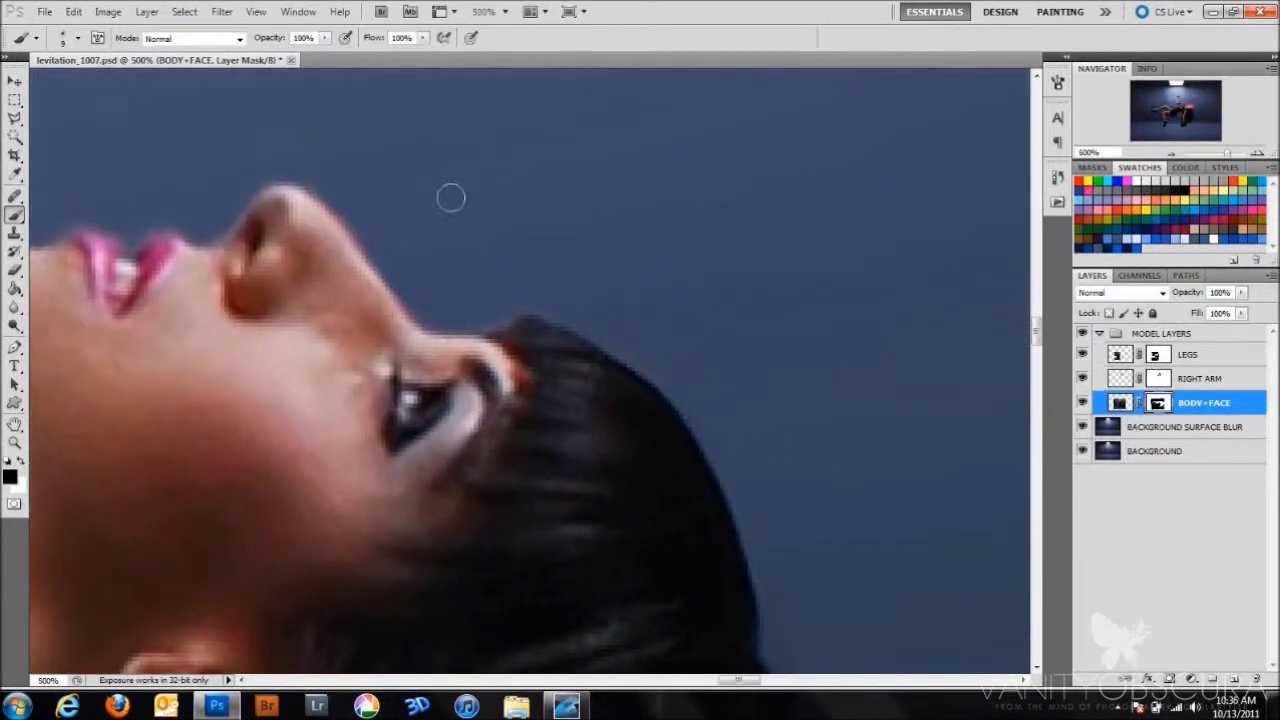
{"action": "key", "text": "ctrl+minus"}
{"action": "key", "text": "ctrl+minus"}
{"action": "key", "text": "ctrl+minus"}
{"action": "key", "text": "alt+bracketright"}
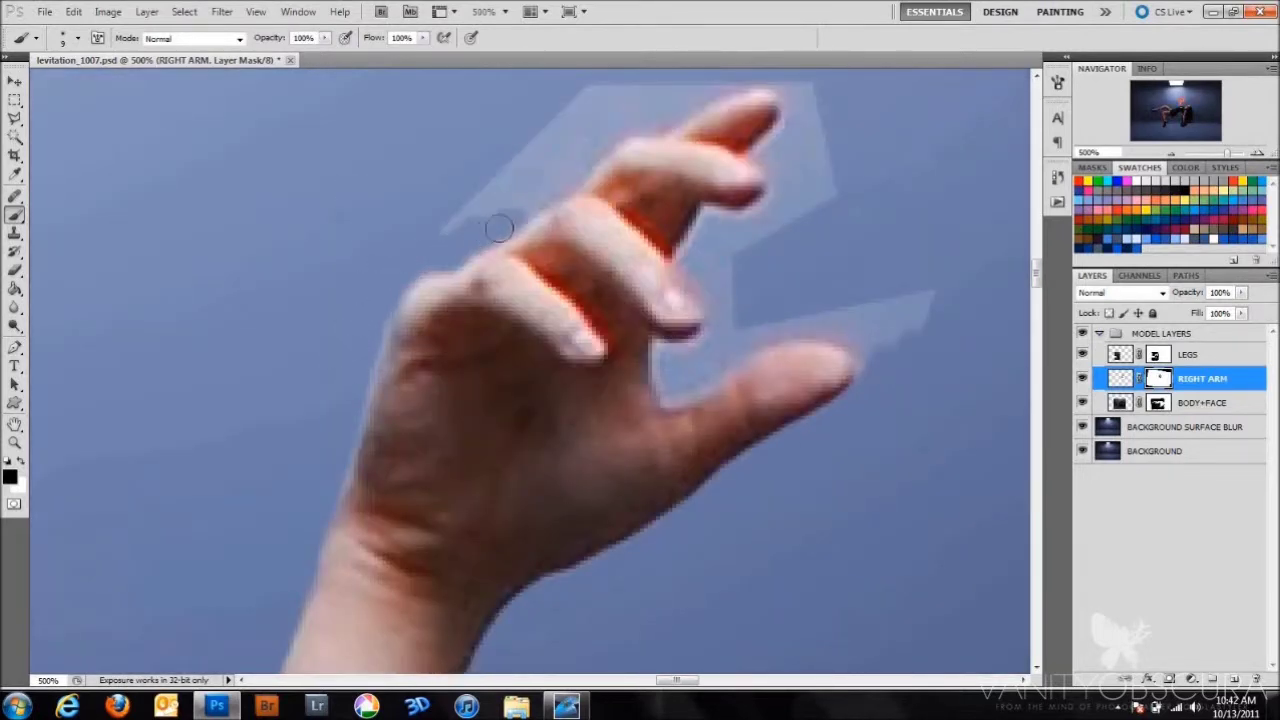
- Paint out the light halo around the raised fingers on the RIGHT ARM mask
{"action": "mouse_move", "coordinate": [457, 265]}
{"action": "left_mouse_down"}
{"action": "mouse_move", "coordinate": [651, 163]}
{"action": "mouse_move", "coordinate": [680, 206]}
{"action": "mouse_move", "coordinate": [640, 315]}
{"action": "mouse_move", "coordinate": [790, 410]}
{"action": "mouse_move", "coordinate": [598, 400]}
{"action": "mouse_move", "coordinate": [550, 475]}
{"action": "left_mouse_up"}
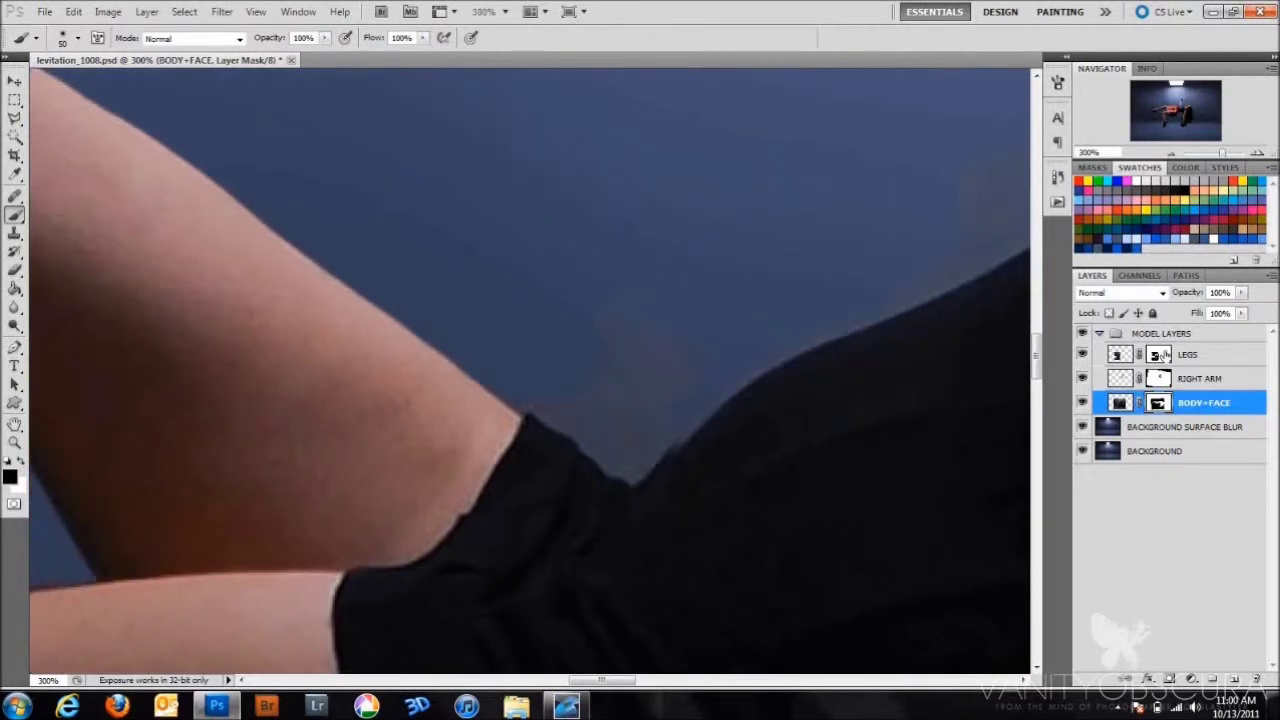
{"action": "left_click", "coordinate": [1160, 356]}
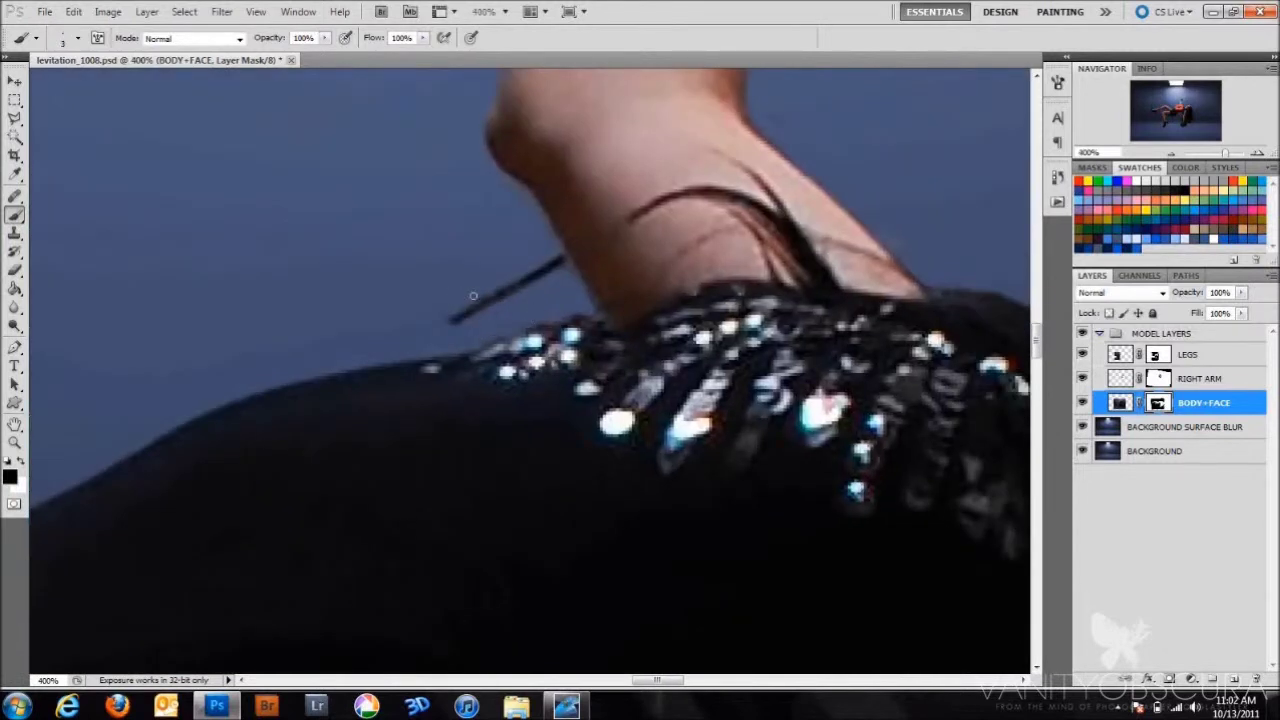
{"action": "key", "text": "alt+bracketright"}
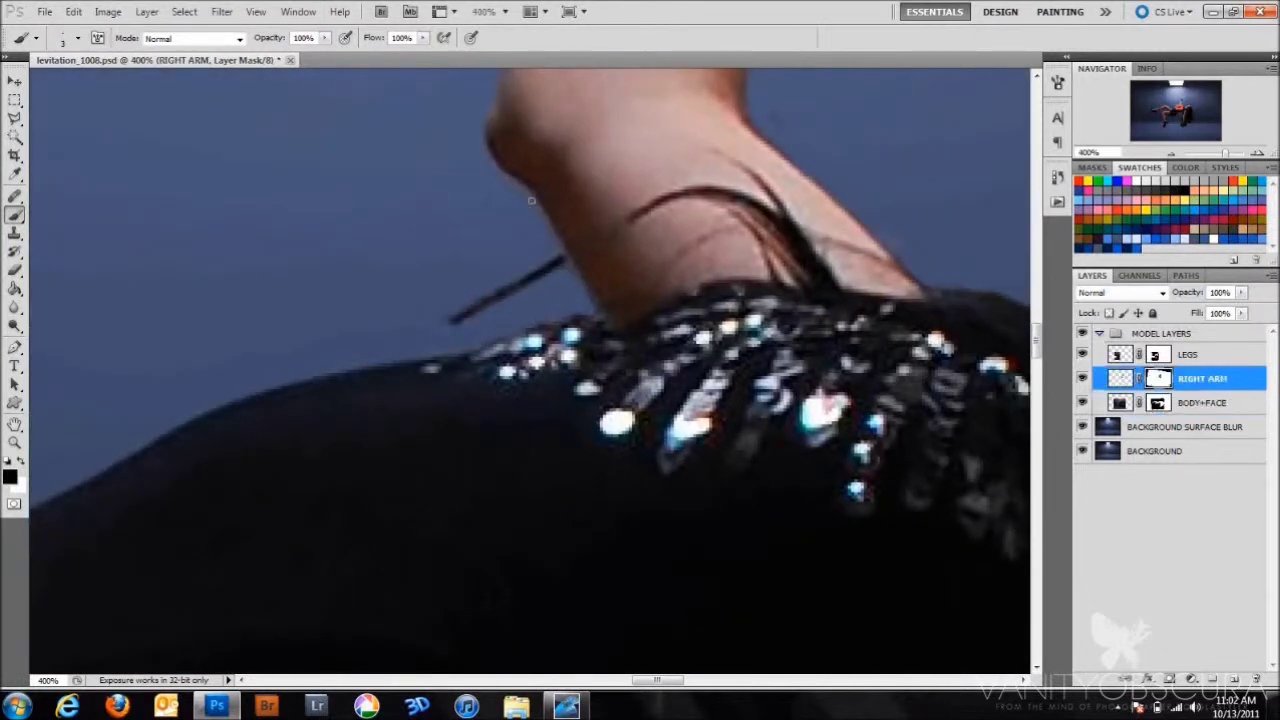
{"action": "key", "text": "alt+bracketleft"}
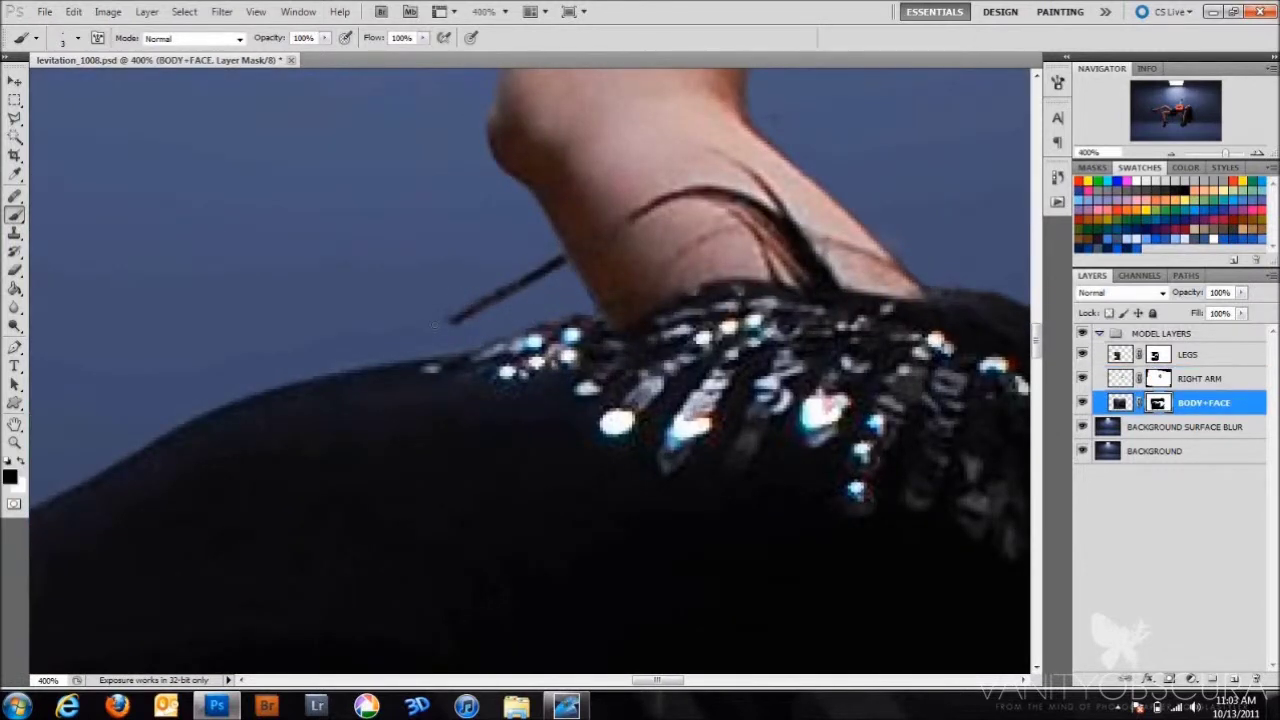
- Add an empty Layer 1 above LEGS for Clone Stamp retouching
{"action": "key", "text": "s"}
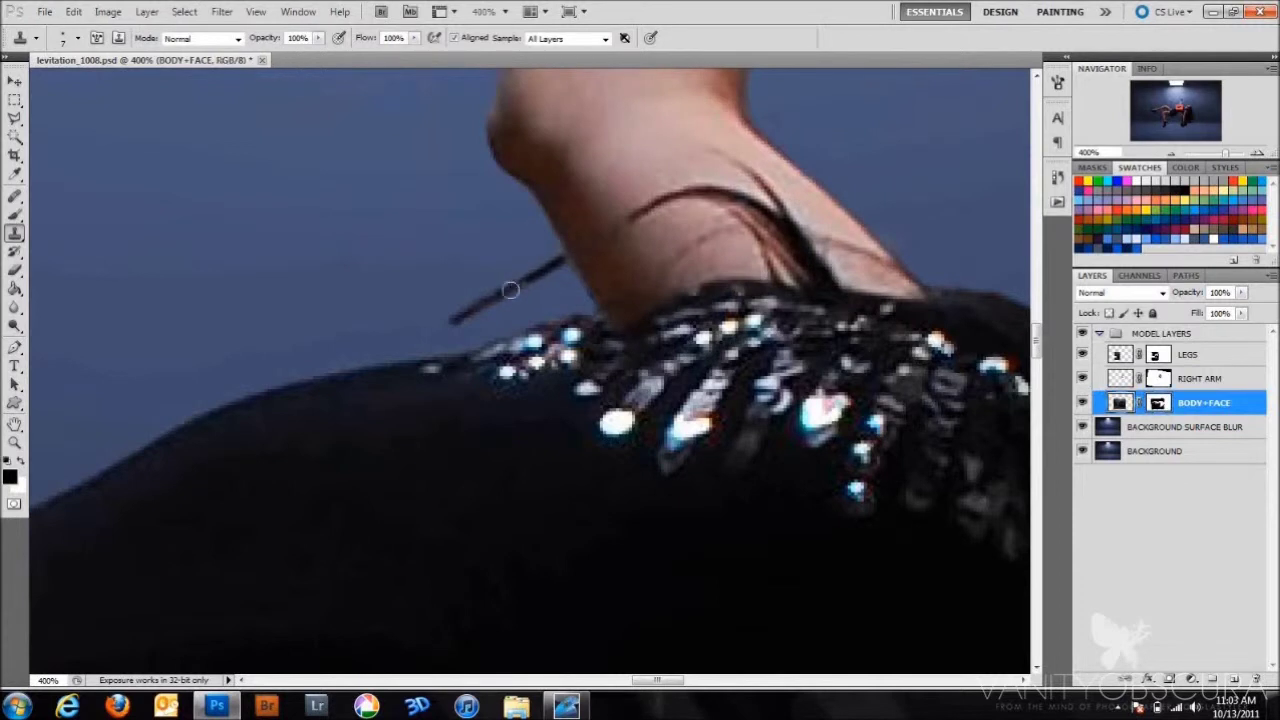
{"action": "key", "text": "alt+bracketright"}
{"action": "key", "text": "alt+bracketright"}
{"action": "key", "text": "ctrl+shift+alt+n"}
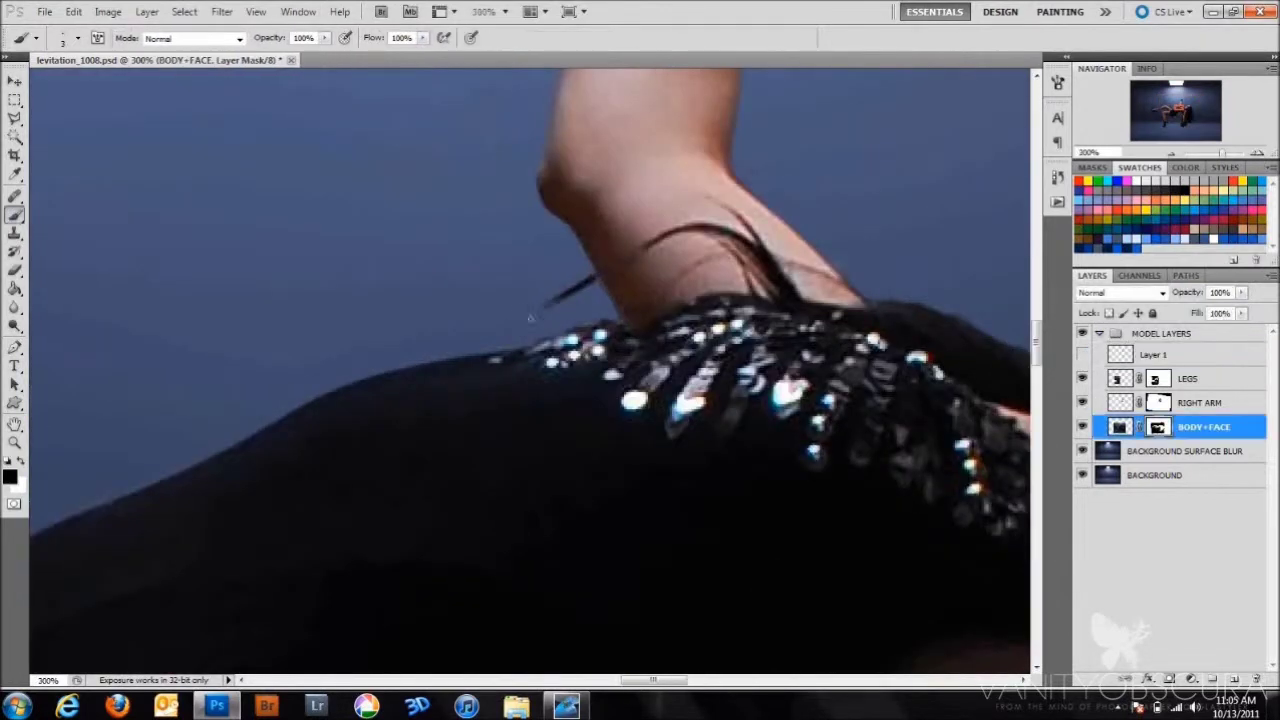
- Mask the dark slivers along the elbow, forearm and hand edges on BODY+FACE
{"action": "left_click_drag", "start_coordinate": [929, 238], "coordinate": [703, 249]}
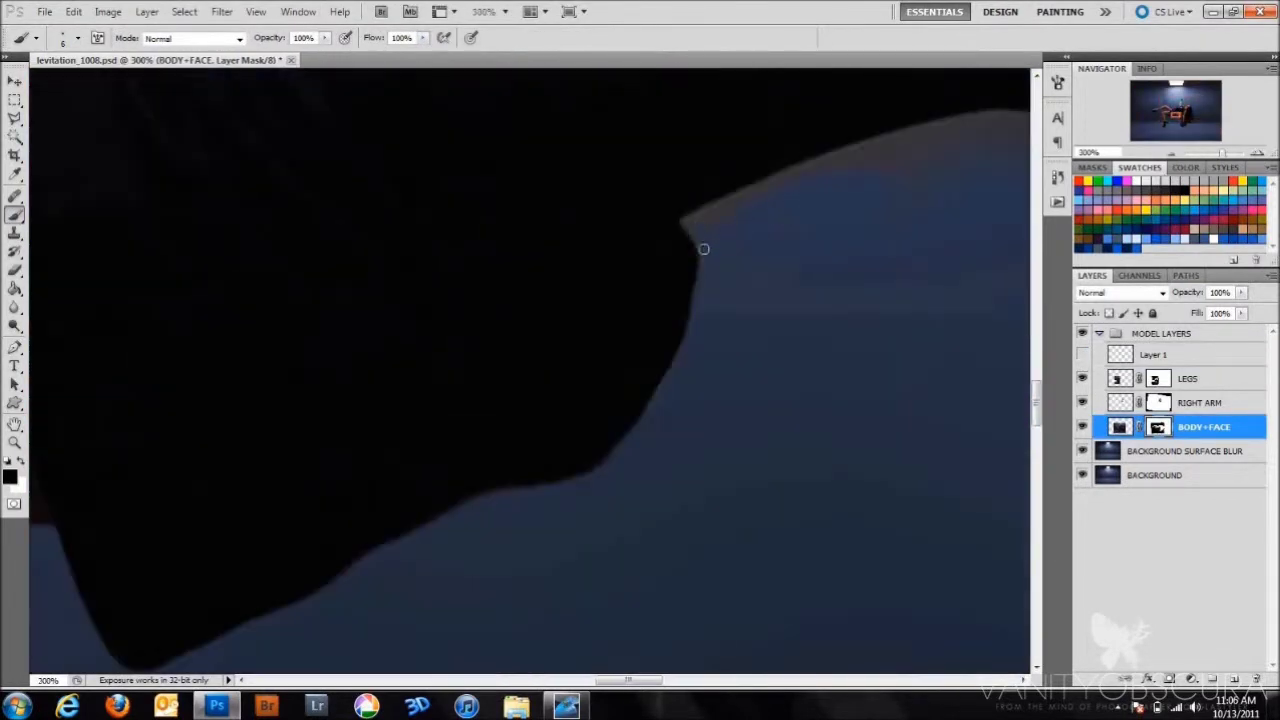
{"action": "mouse_move", "coordinate": [896, 156]}
{"action": "left_mouse_down"}
{"action": "mouse_move", "coordinate": [709, 320]}
{"action": "mouse_move", "coordinate": [546, 331]}
{"action": "left_mouse_up"}
{"action": "left_click_drag", "start_coordinate": [723, 143], "coordinate": [356, 364]}
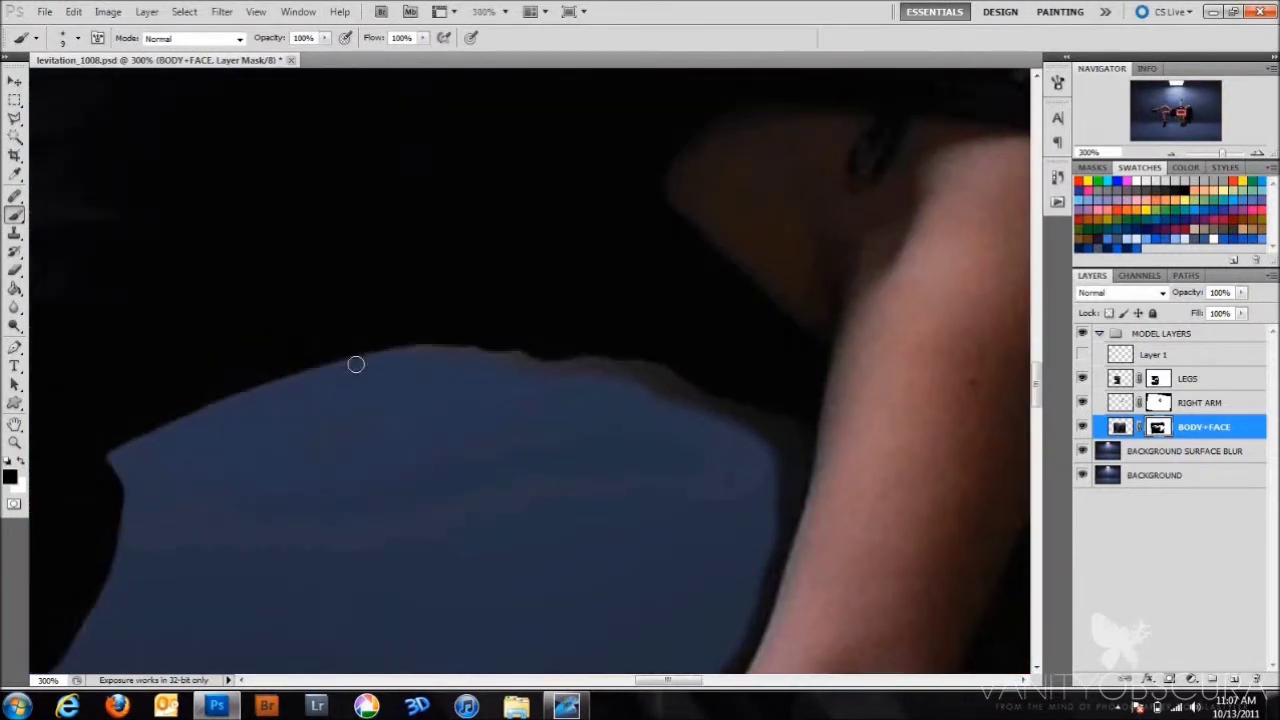
{"action": "mouse_move", "coordinate": [573, 368]}
{"action": "left_mouse_down"}
{"action": "mouse_move", "coordinate": [790, 474]}
{"action": "mouse_move", "coordinate": [586, 255]}
{"action": "left_mouse_up"}
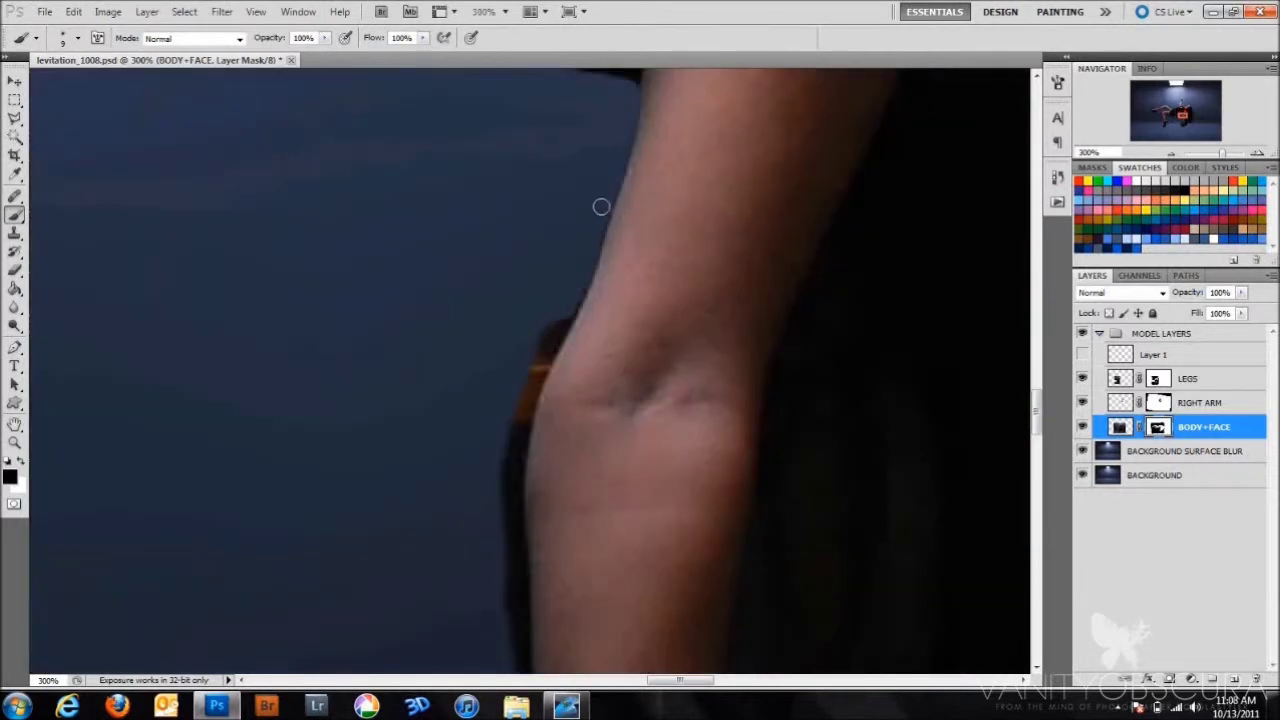
{"action": "mouse_move", "coordinate": [517, 422]}
{"action": "left_mouse_down"}
{"action": "mouse_move", "coordinate": [506, 531]}
{"action": "mouse_move", "coordinate": [365, 242]}
{"action": "mouse_move", "coordinate": [375, 457]}
{"action": "left_mouse_up"}
{"action": "left_click_drag", "start_coordinate": [381, 527], "coordinate": [385, 463]}
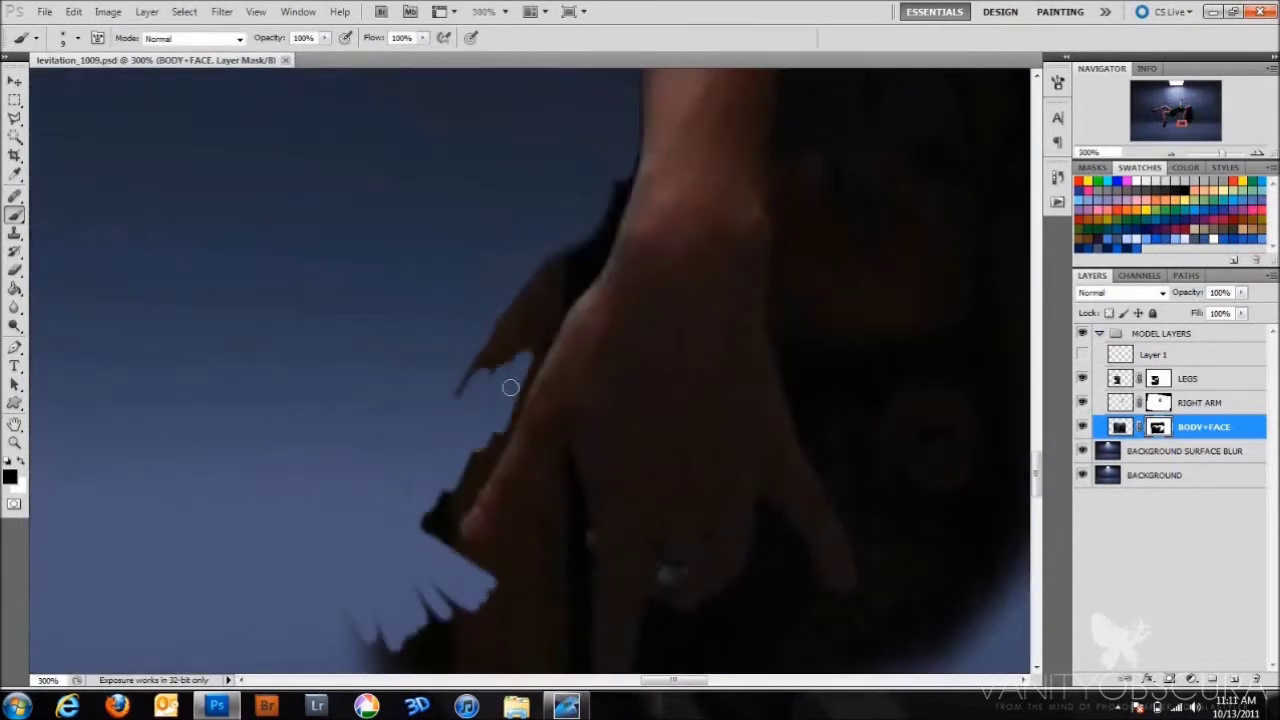
{"action": "mouse_move", "coordinate": [510, 387]}
{"action": "left_mouse_down"}
{"action": "mouse_move", "coordinate": [626, 103]}
{"action": "mouse_move", "coordinate": [535, 349]}
{"action": "mouse_move", "coordinate": [443, 508]}
{"action": "mouse_move", "coordinate": [507, 410]}
{"action": "left_mouse_up"}
{"action": "mouse_move", "coordinate": [559, 486]}
{"action": "left_mouse_down"}
{"action": "mouse_move", "coordinate": [389, 266]}
{"action": "mouse_move", "coordinate": [303, 335]}
{"action": "left_mouse_up"}
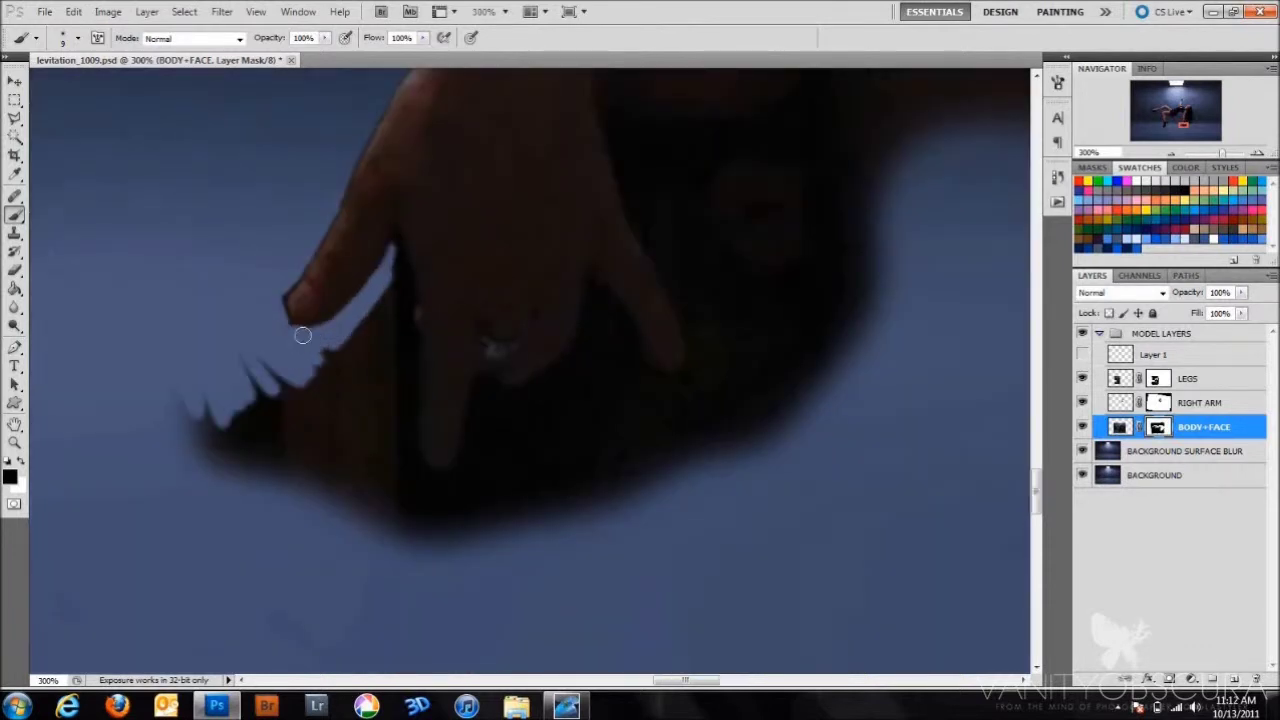
- Clear the dark areas and jagged hair around the finger and fingertip on the mask
{"action": "left_click_drag", "start_coordinate": [404, 301], "coordinate": [286, 288]}
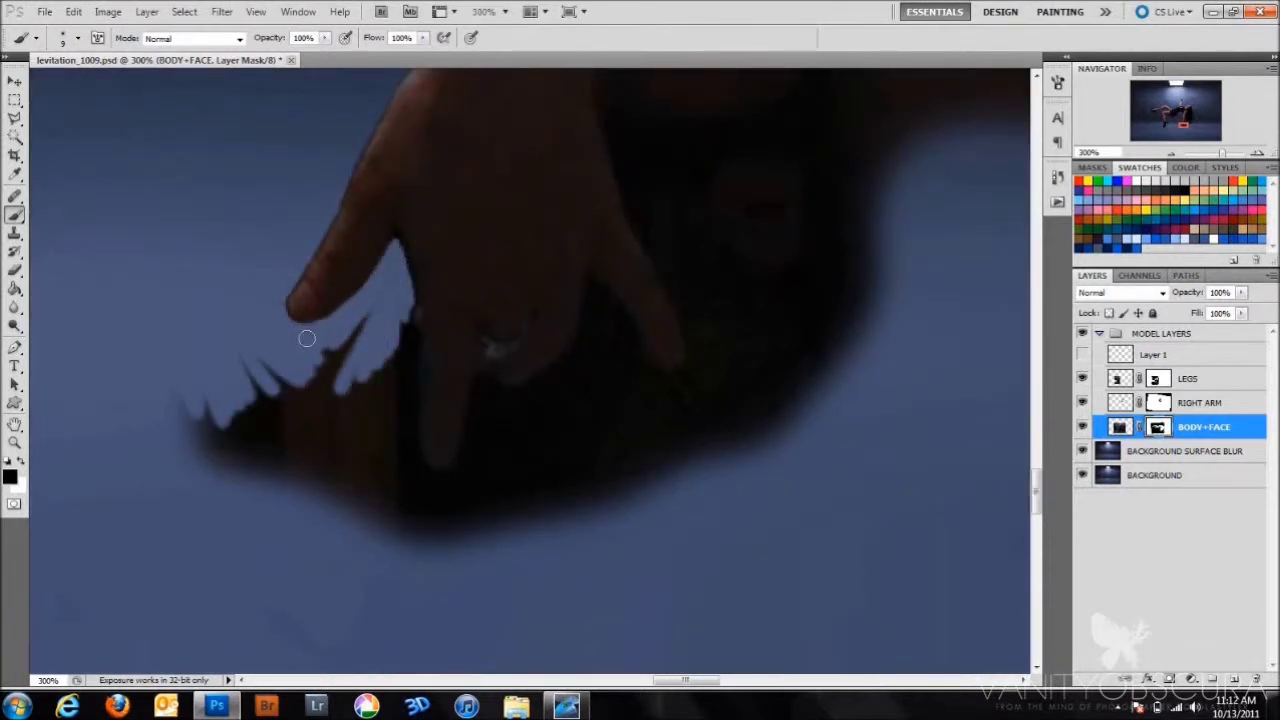
{"action": "left_click_drag", "start_coordinate": [306, 339], "coordinate": [144, 388]}
{"action": "mouse_move", "coordinate": [393, 322]}
{"action": "left_mouse_down"}
{"action": "mouse_move", "coordinate": [420, 474]}
{"action": "mouse_move", "coordinate": [477, 443]}
{"action": "mouse_move", "coordinate": [462, 472]}
{"action": "left_mouse_up"}
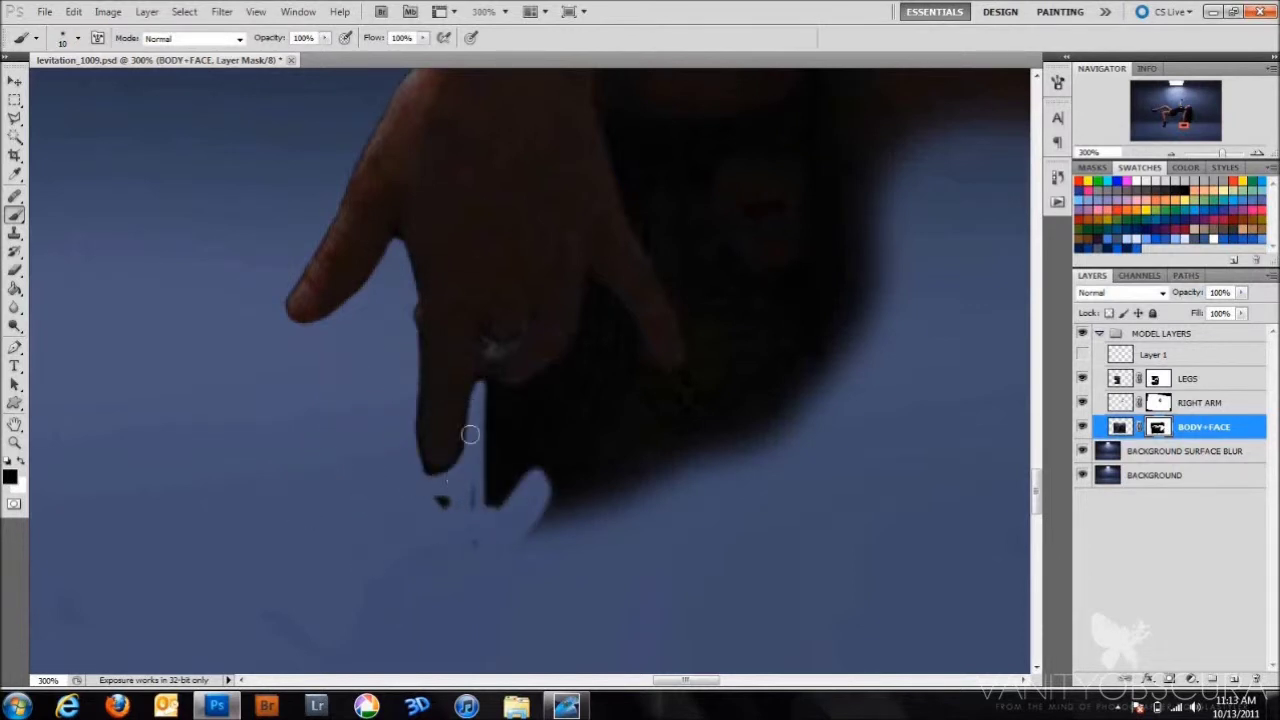
{"action": "mouse_move", "coordinate": [485, 386]}
{"action": "left_mouse_down"}
{"action": "mouse_move", "coordinate": [490, 500]}
{"action": "mouse_move", "coordinate": [694, 383]}
{"action": "mouse_move", "coordinate": [509, 423]}
{"action": "mouse_move", "coordinate": [614, 363]}
{"action": "mouse_move", "coordinate": [569, 360]}
{"action": "left_mouse_up"}
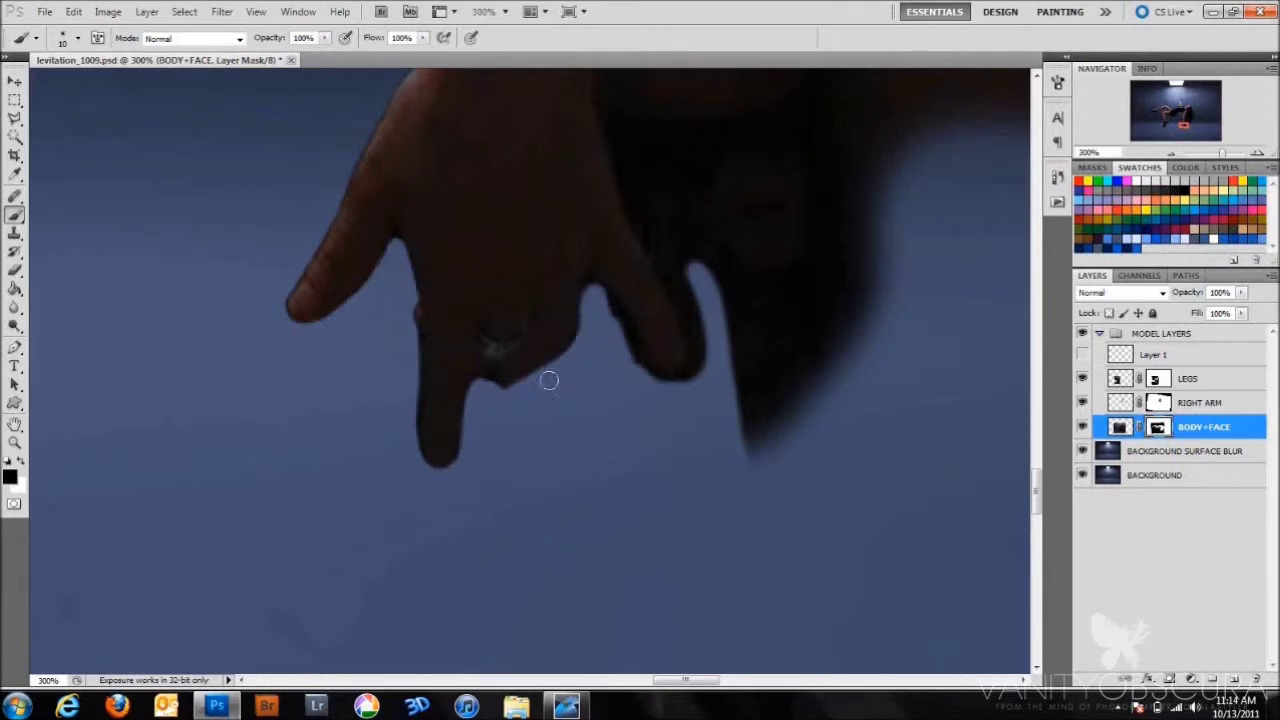
{"action": "left_click_drag", "start_coordinate": [656, 387], "coordinate": [685, 378]}
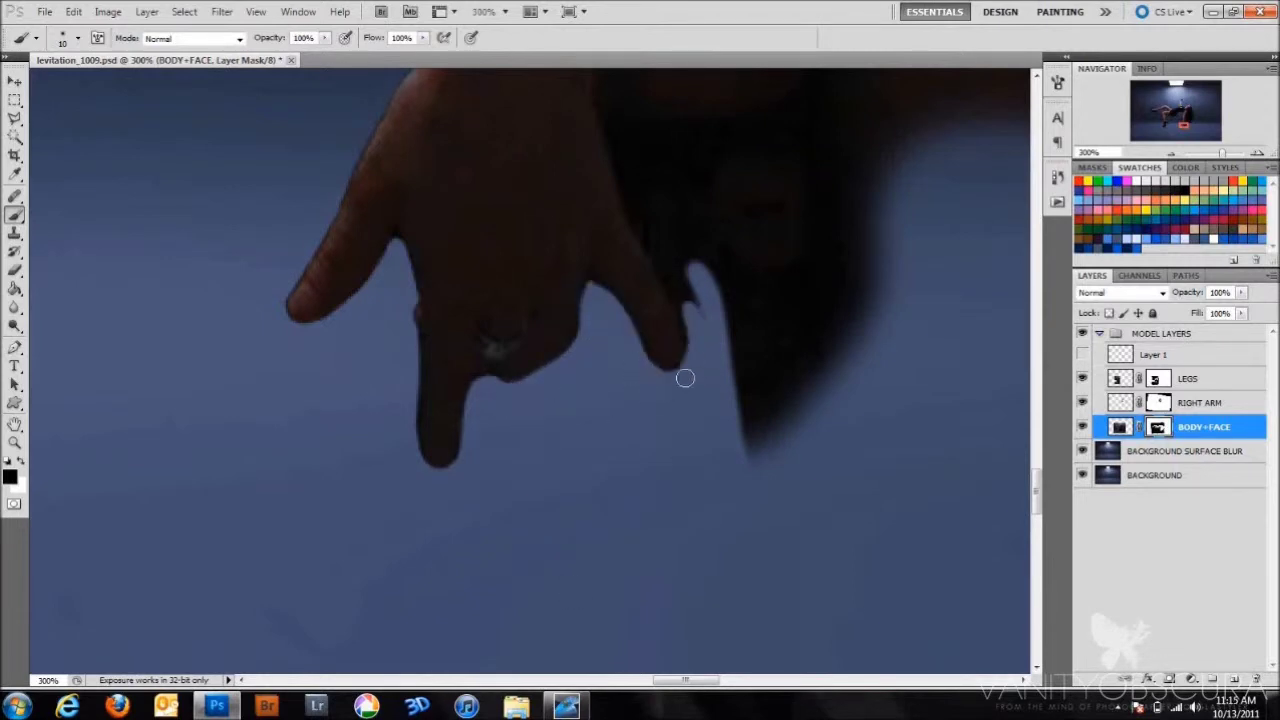
{"action": "left_click_drag", "start_coordinate": [548, 374], "coordinate": [940, 249]}
{"action": "scroll", "coordinate": [940, 249], "scroll_direction": "down", "scroll_amount": 5, "text": "alt"}
{"action": "scroll", "coordinate": [800, 370], "scroll_direction": "up", "scroll_amount": 3, "text": "alt"}
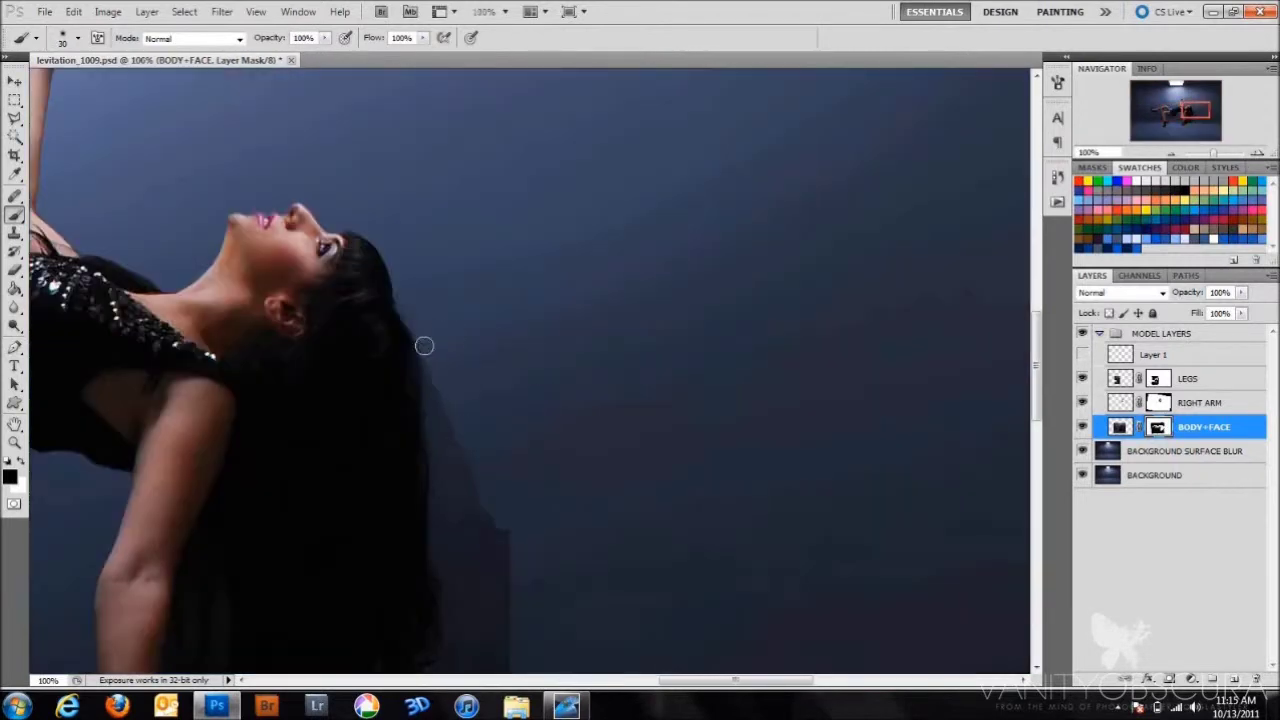
- Mask the remaining dark hair strip along the arm and hand, then save as levitation_1010.psd
{"action": "mouse_move", "coordinate": [405, 368]}
{"action": "left_mouse_down"}
{"action": "mouse_move", "coordinate": [477, 546]}
{"action": "mouse_move", "coordinate": [569, 297]}
{"action": "mouse_move", "coordinate": [314, 577]}
{"action": "mouse_move", "coordinate": [260, 595]}
{"action": "left_mouse_up"}
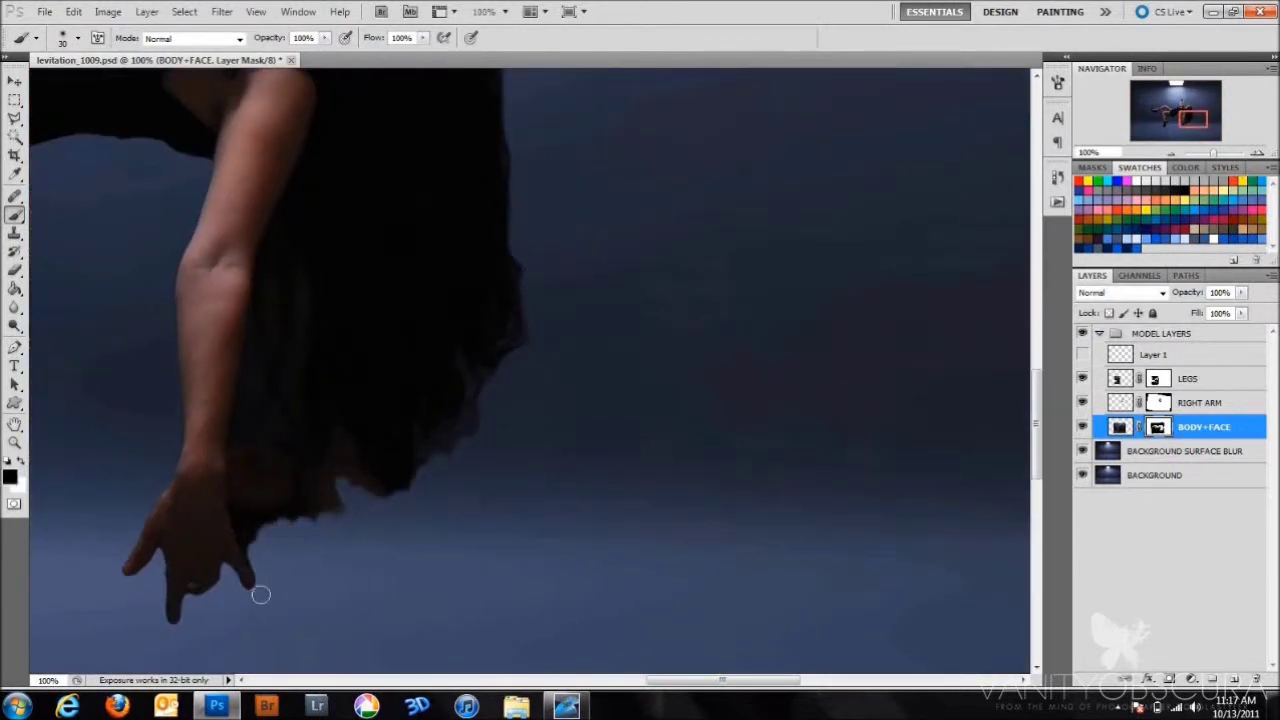
{"action": "mouse_move", "coordinate": [698, 421]}
{"action": "left_mouse_down"}
{"action": "mouse_move", "coordinate": [294, 446]}
{"action": "mouse_move", "coordinate": [343, 337]}
{"action": "left_mouse_up"}
{"action": "scroll", "coordinate": [115, 550], "scroll_direction": "up", "scroll_amount": 1, "text": "alt"}
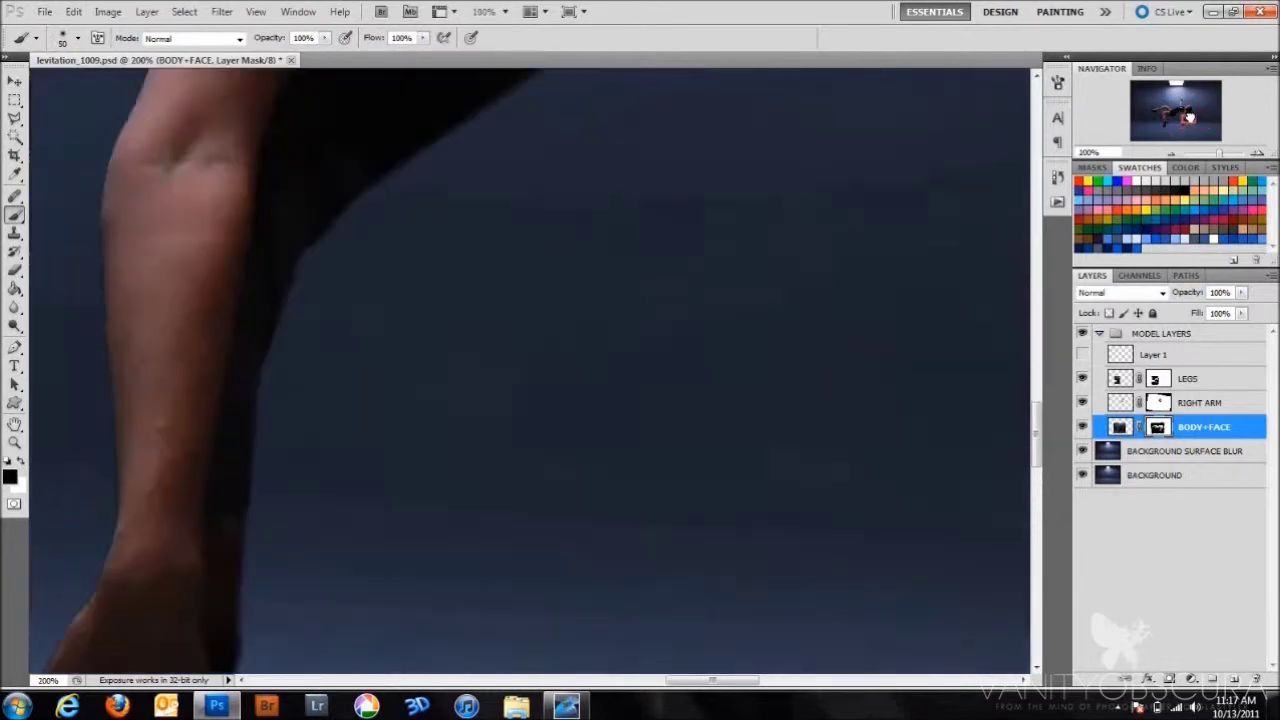
{"action": "scroll", "coordinate": [115, 550], "scroll_direction": "up", "scroll_amount": 1, "text": "alt"}
{"action": "mouse_move", "coordinate": [531, 620]}
{"action": "left_mouse_down"}
{"action": "mouse_move", "coordinate": [531, 320]}
{"action": "mouse_move", "coordinate": [466, 453]}
{"action": "left_mouse_up"}
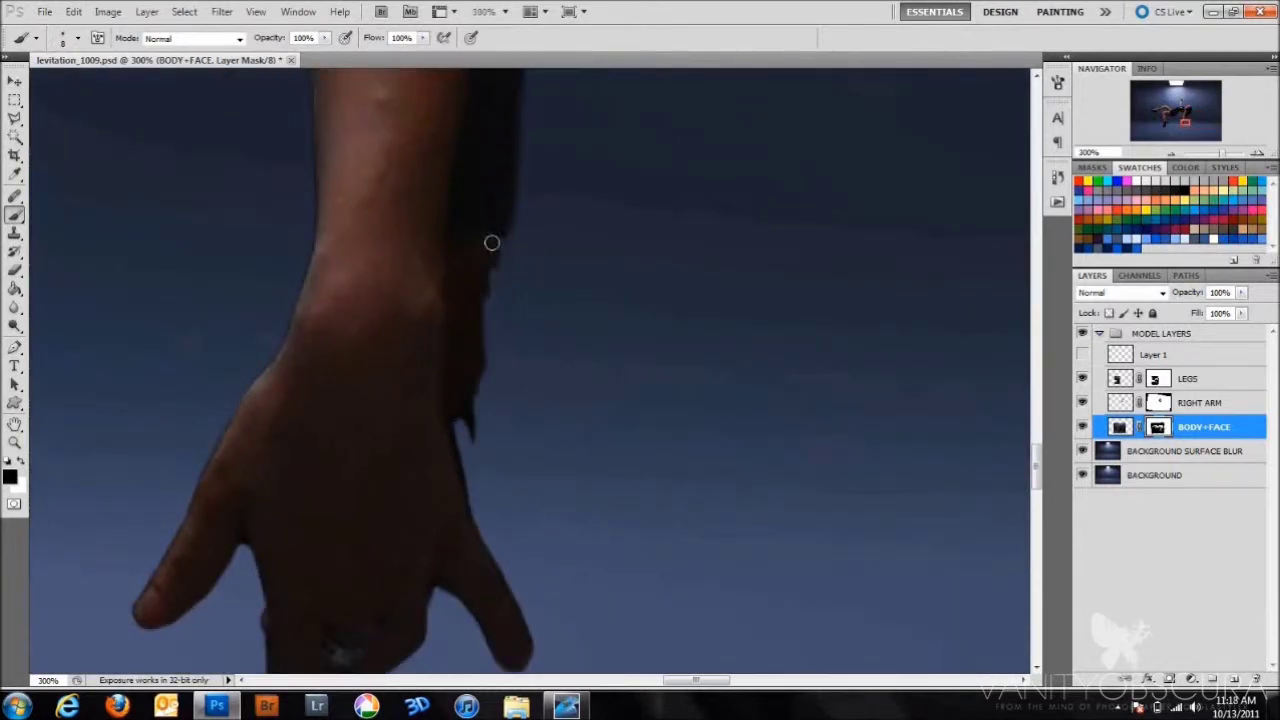
{"action": "left_click_drag", "start_coordinate": [491, 242], "coordinate": [457, 429]}
{"action": "mouse_move", "coordinate": [594, 417]}
{"action": "left_mouse_down"}
{"action": "mouse_move", "coordinate": [409, 609]}
{"action": "mouse_move", "coordinate": [443, 377]}
{"action": "left_mouse_up"}
{"action": "scroll", "coordinate": [500, 400], "scroll_direction": "up", "scroll_amount": 5}
{"action": "mouse_move", "coordinate": [583, 183]}
{"action": "left_mouse_down"}
{"action": "mouse_move", "coordinate": [506, 189]}
{"action": "mouse_move", "coordinate": [487, 289]}
{"action": "mouse_move", "coordinate": [589, 314]}
{"action": "left_mouse_up"}
{"action": "key", "text": "ctrl+0"}
{"action": "key", "text": "ctrl+shift+s"}
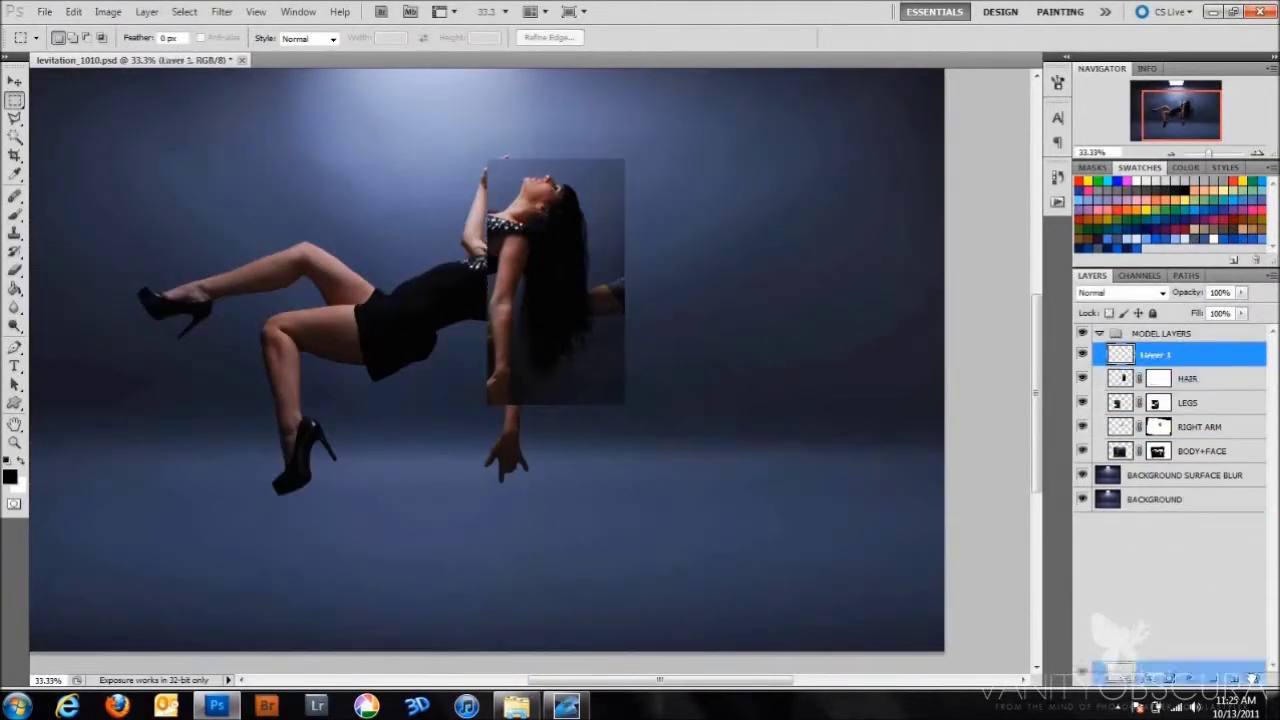
- Position the HAIR patch over the head and mask its dark rectangular edges around the hand
{"action": "left_click_drag", "start_coordinate": [637, 223], "coordinate": [797, 268]}
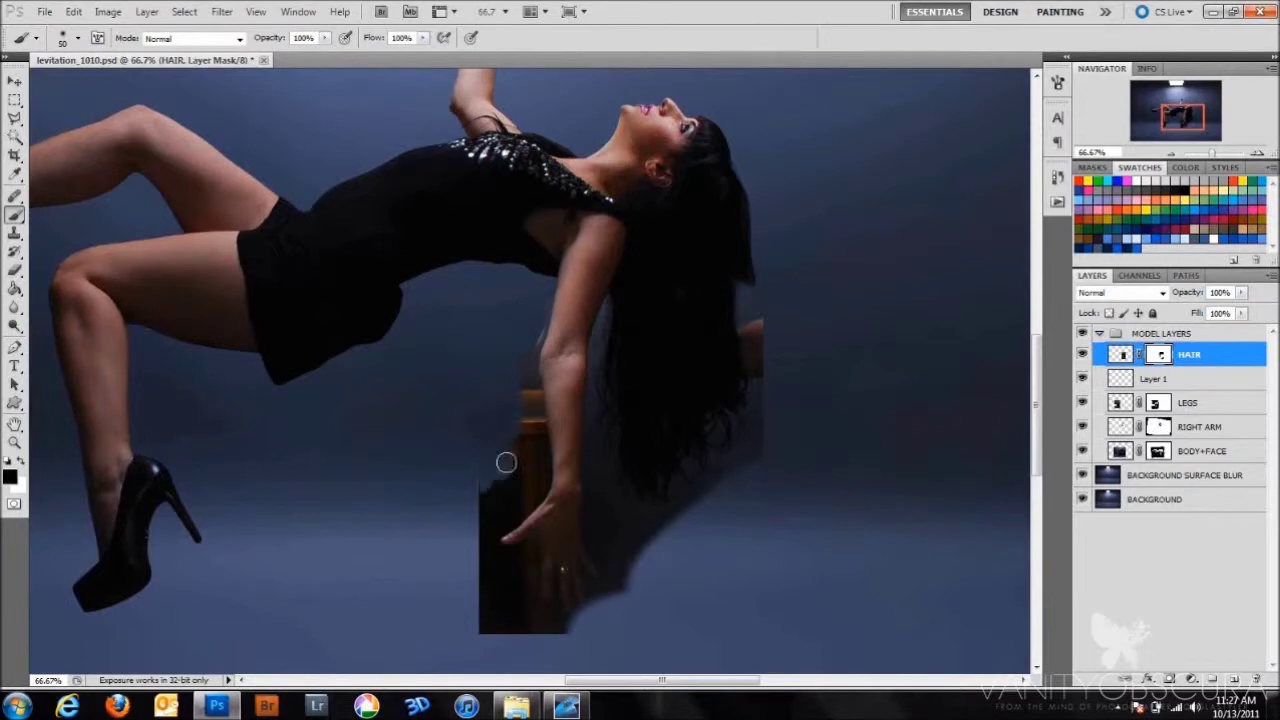
{"action": "mouse_move", "coordinate": [505, 462]}
{"action": "left_mouse_down"}
{"action": "mouse_move", "coordinate": [505, 540]}
{"action": "mouse_move", "coordinate": [509, 500]}
{"action": "mouse_move", "coordinate": [560, 580]}
{"action": "mouse_move", "coordinate": [650, 530]}
{"action": "left_mouse_up"}
{"action": "key", "text": "ctrl+minus"}
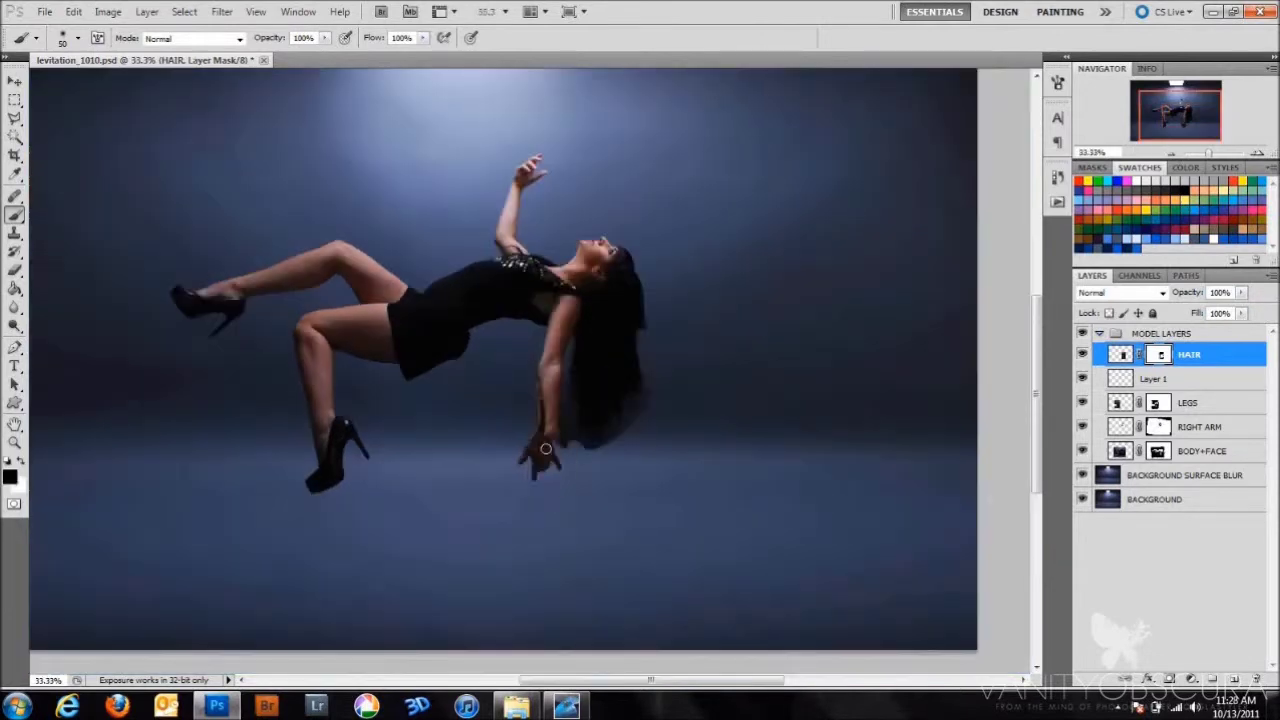
{"action": "key", "text": "ctrl+1"}
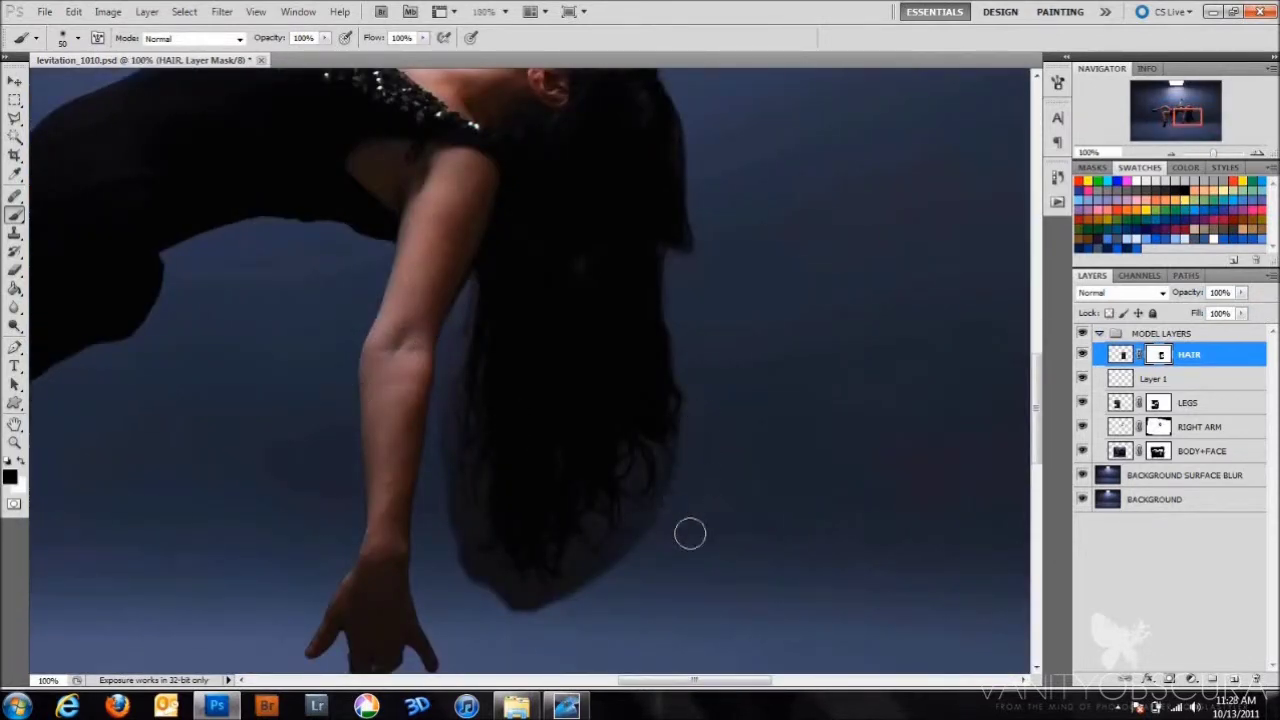
{"action": "left_click_drag", "start_coordinate": [450, 510], "coordinate": [606, 580]}
{"action": "scroll", "coordinate": [606, 580], "scroll_direction": "up", "scroll_amount": 3}
- Liquify the hair behind the head within a rectangular selection
{"action": "left_click", "coordinate": [15, 100]}
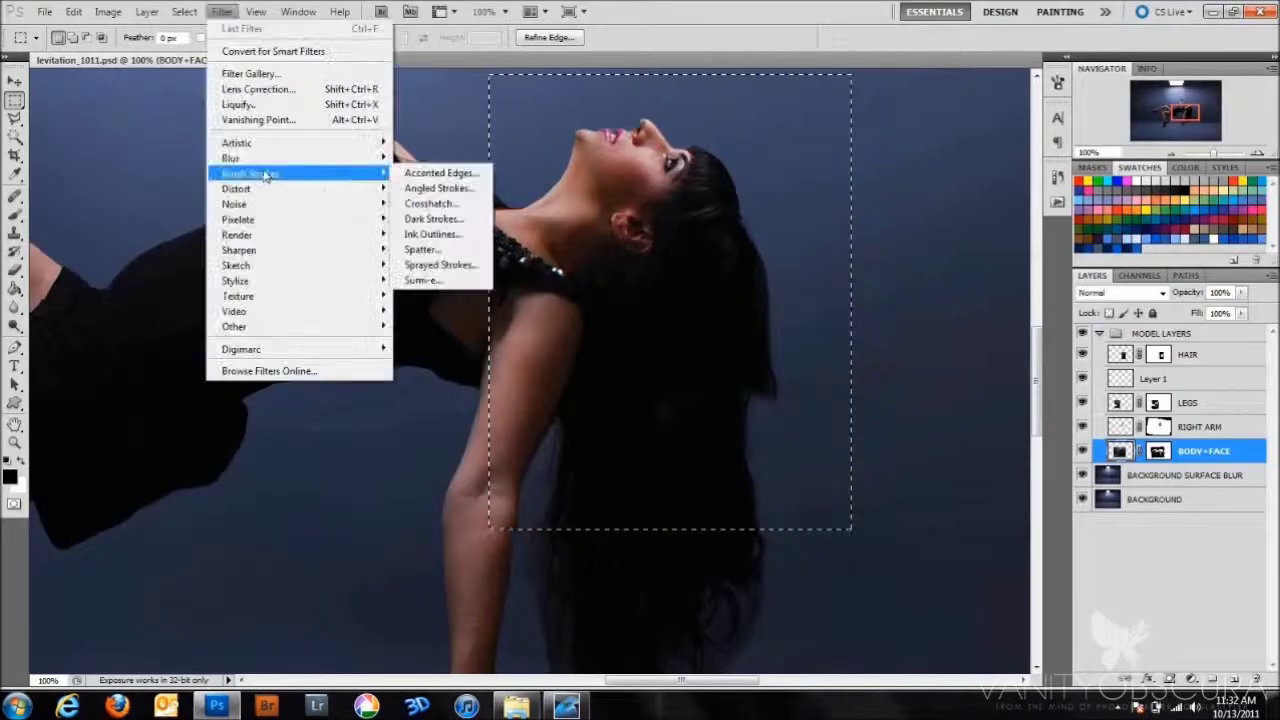
{"action": "left_click", "coordinate": [238, 104]}
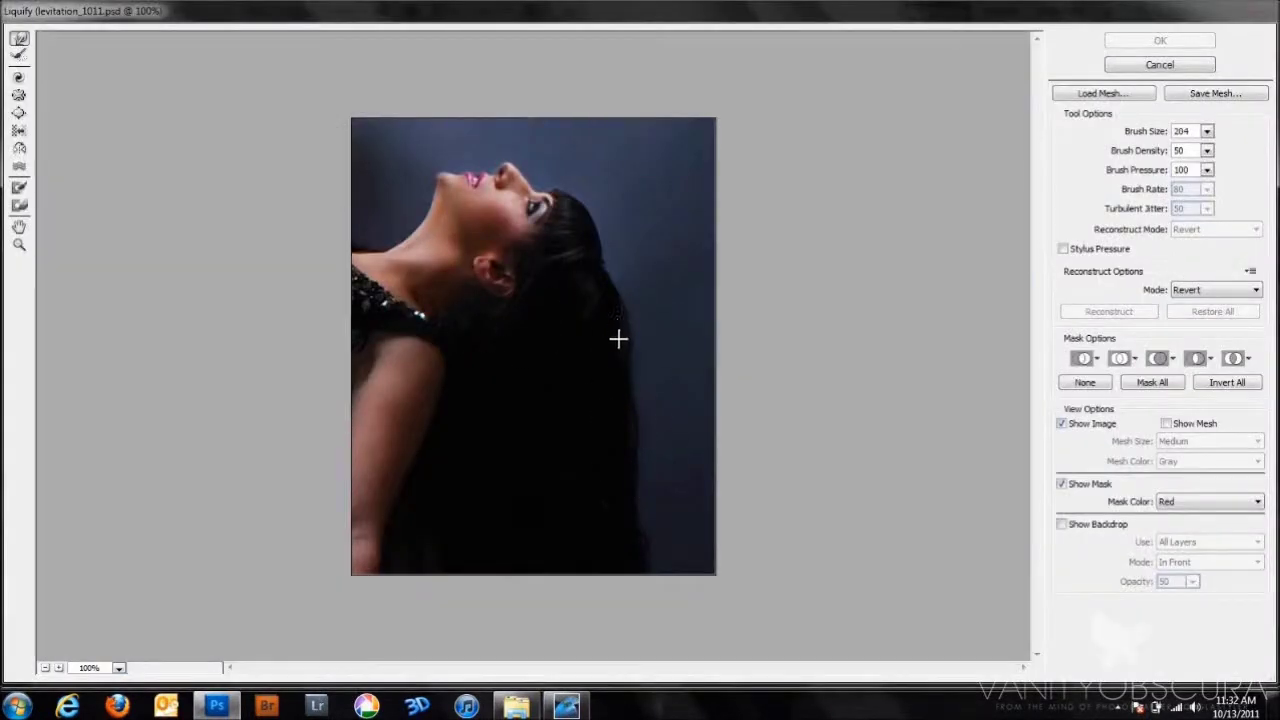
{"action": "key", "text": "Return"}
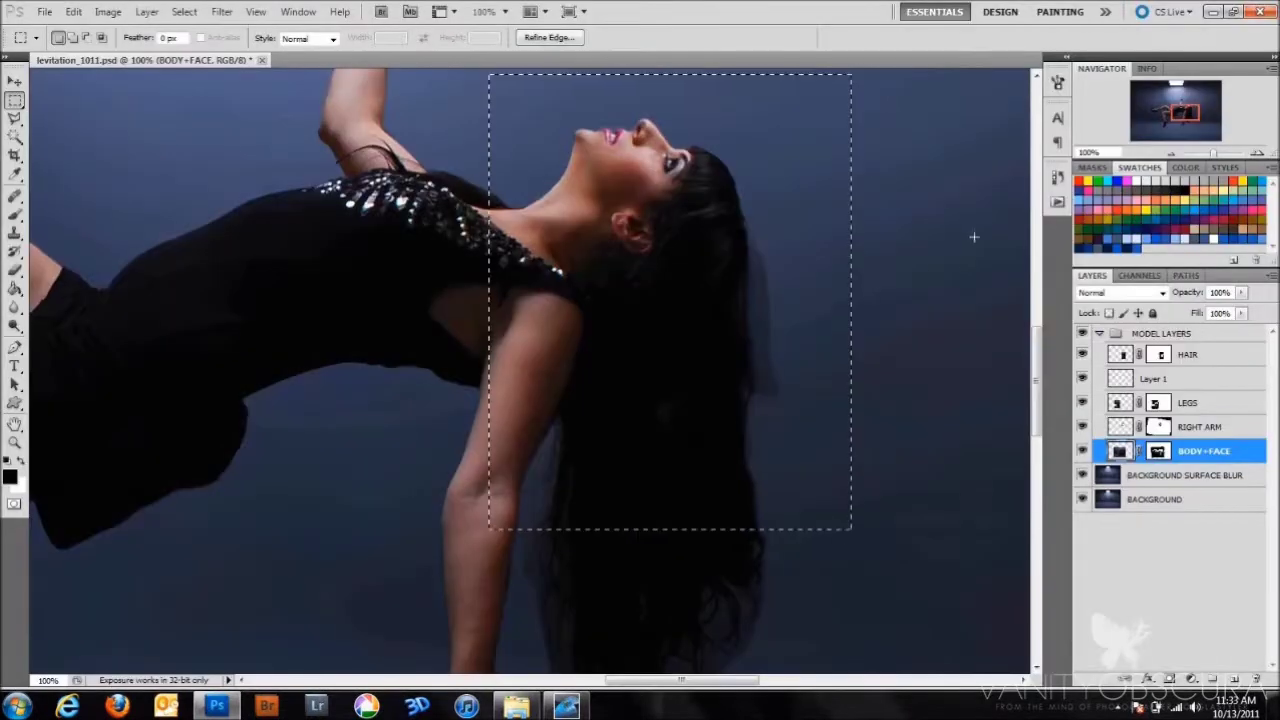
{"action": "key", "text": "ctrl+d"}
{"action": "left_click", "coordinate": [1157, 451]}
- Paint away stray strands at the hair's left edge and bottom on the HAIR mask
{"action": "key", "text": "b"}
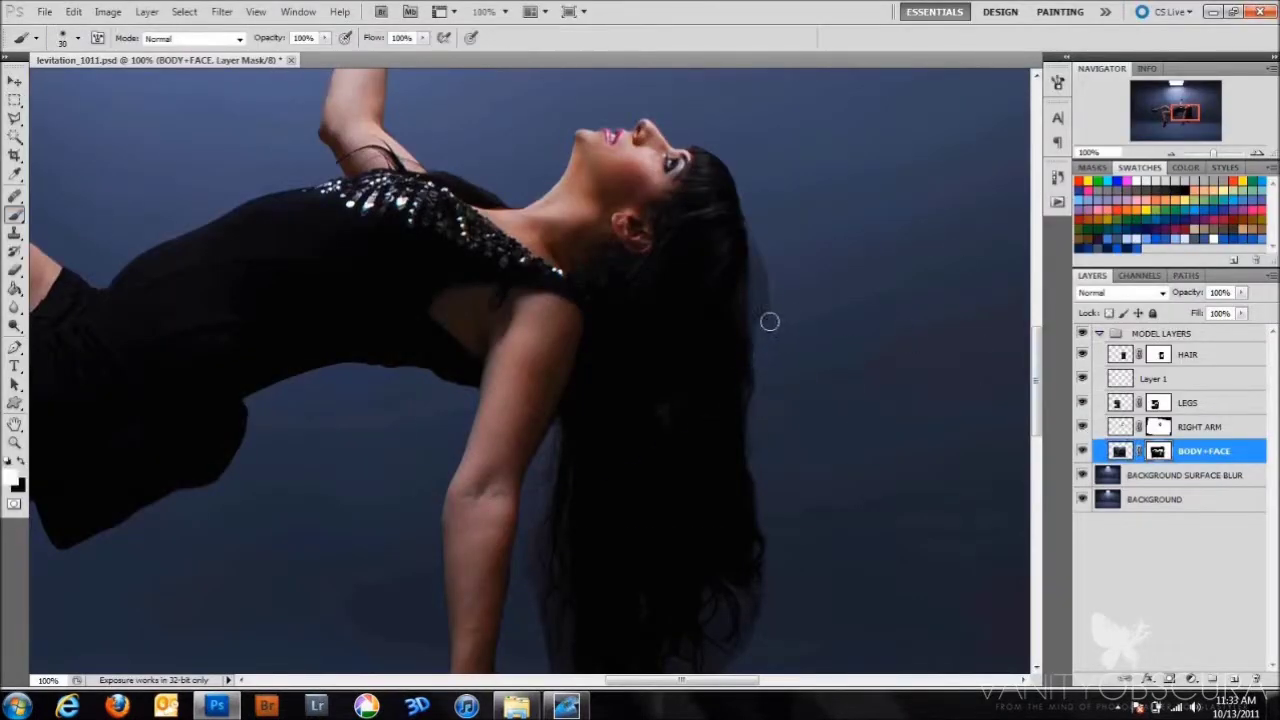
{"action": "scroll", "coordinate": [586, 234], "scroll_direction": "down", "scroll_amount": 3}
{"action": "scroll", "coordinate": [442, 273], "scroll_direction": "up", "scroll_amount": 5}
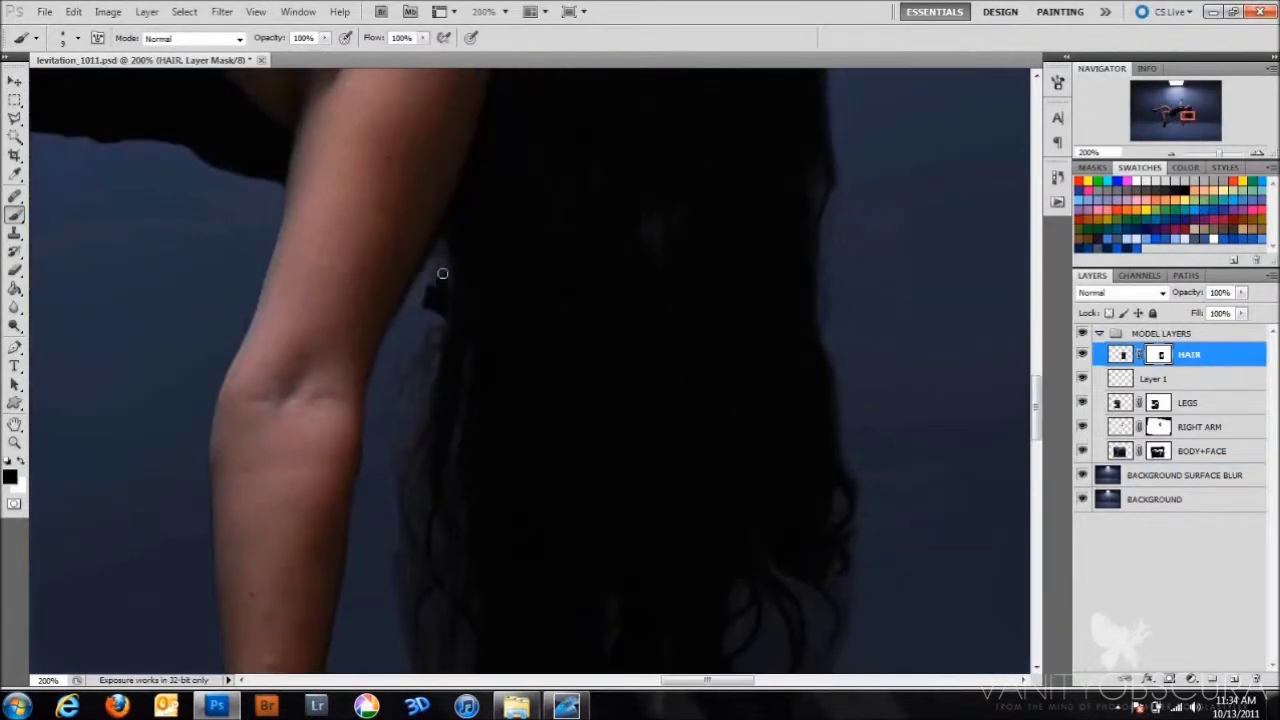
{"action": "left_click", "coordinate": [941, 360], "text": "ctrl"}
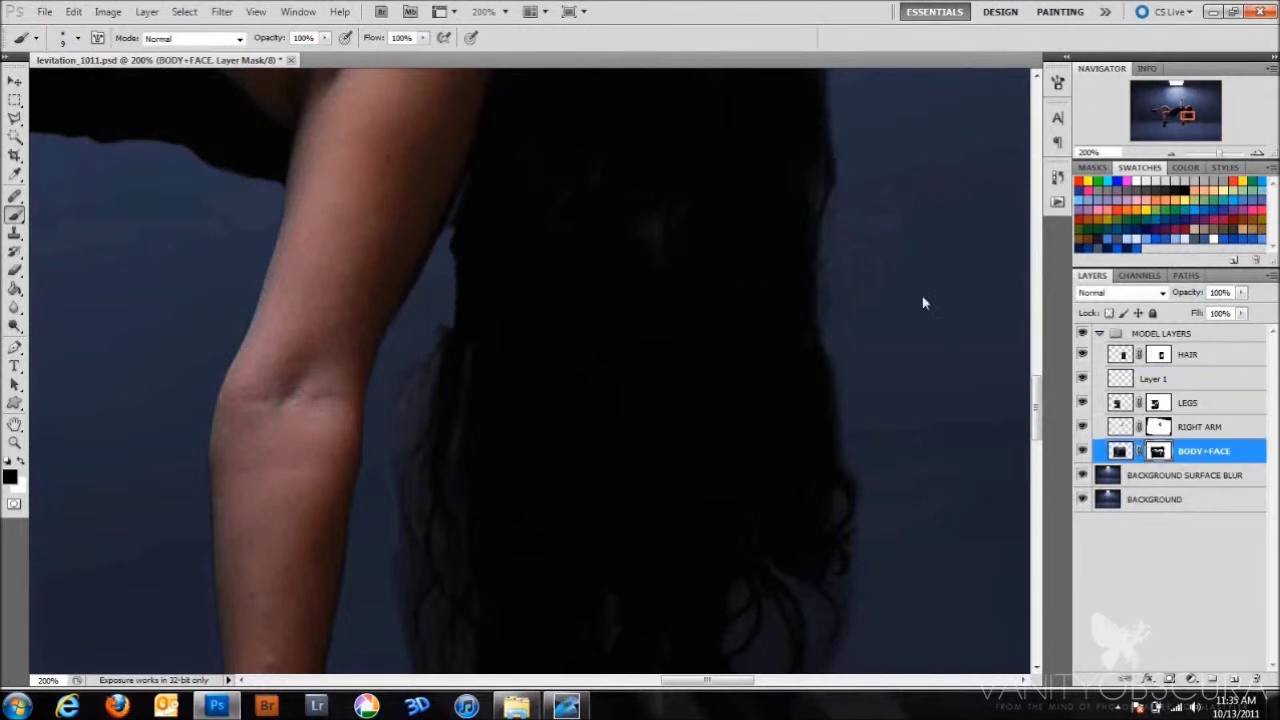
{"action": "left_click", "coordinate": [457, 238], "text": "ctrl"}
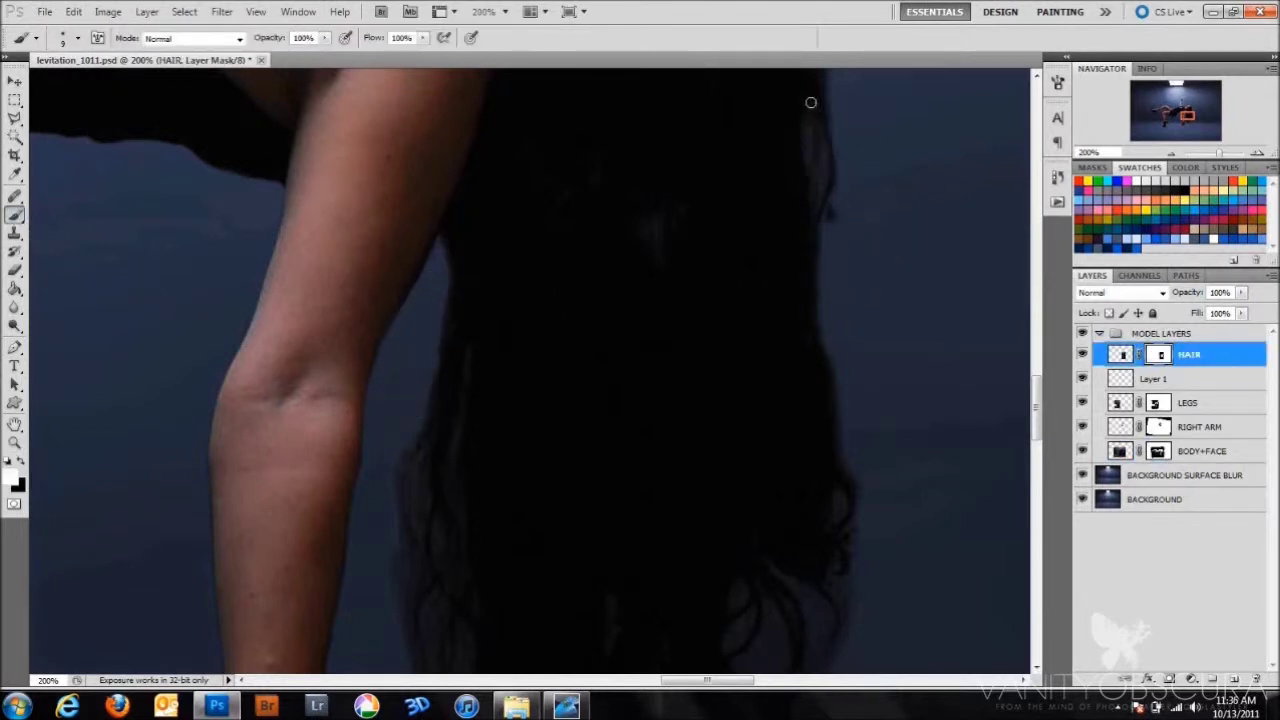
{"action": "scroll", "coordinate": [811, 100], "scroll_direction": "down", "scroll_amount": 3}
{"action": "scroll", "coordinate": [569, 151], "scroll_direction": "up", "scroll_amount": 3}
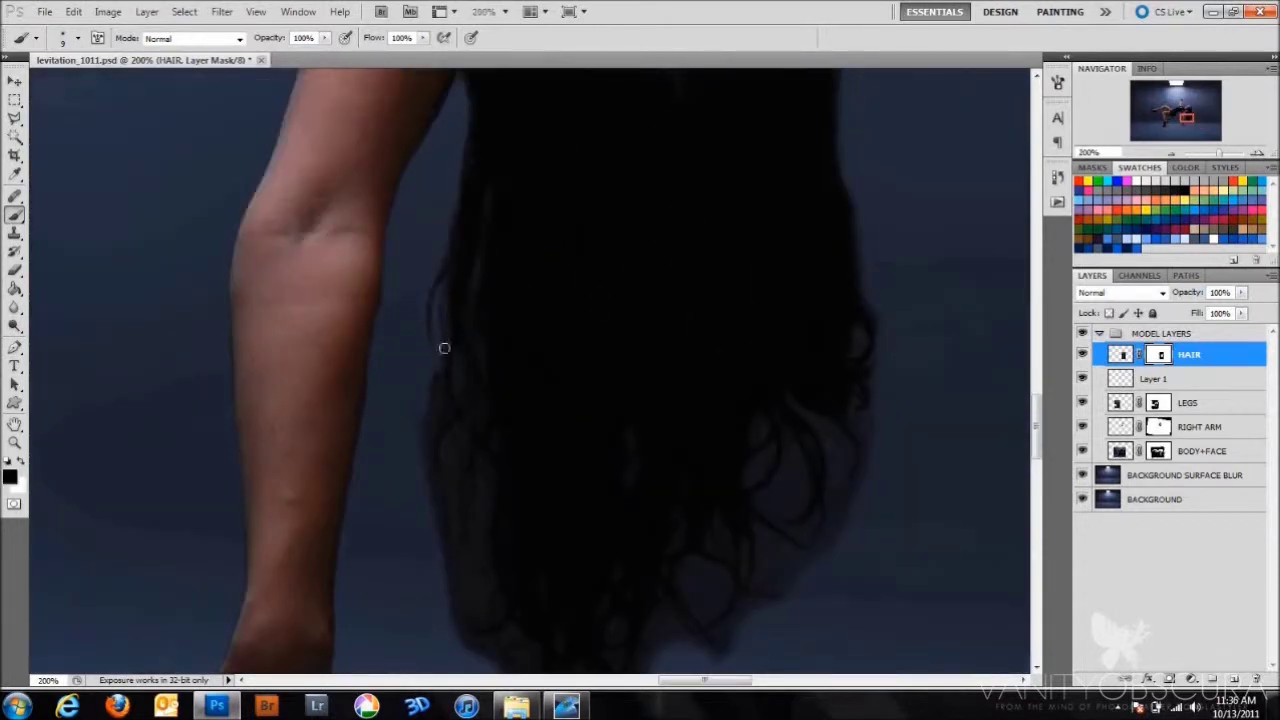
{"action": "mouse_move", "coordinate": [444, 348]}
{"action": "left_mouse_down"}
{"action": "mouse_move", "coordinate": [434, 406]}
{"action": "mouse_move", "coordinate": [480, 263]}
{"action": "left_mouse_up"}
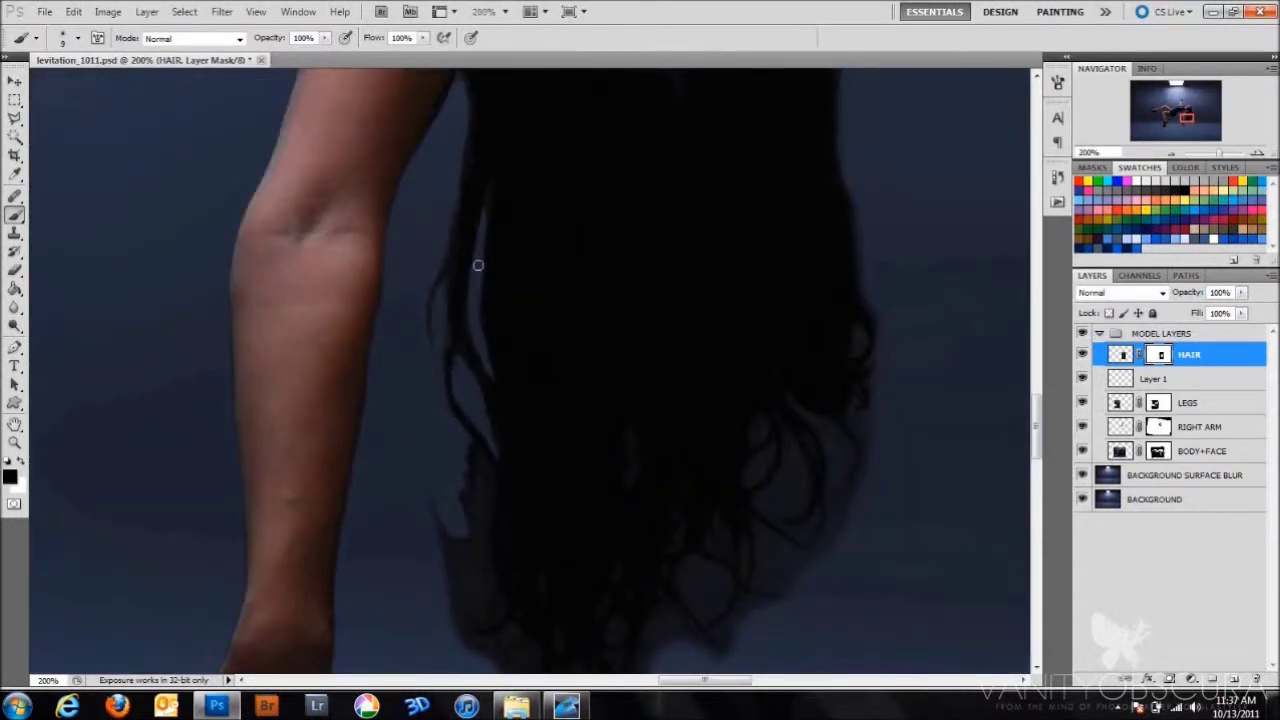
{"action": "key", "text": "x"}
{"action": "left_click_drag", "start_coordinate": [472, 540], "coordinate": [461, 459]}
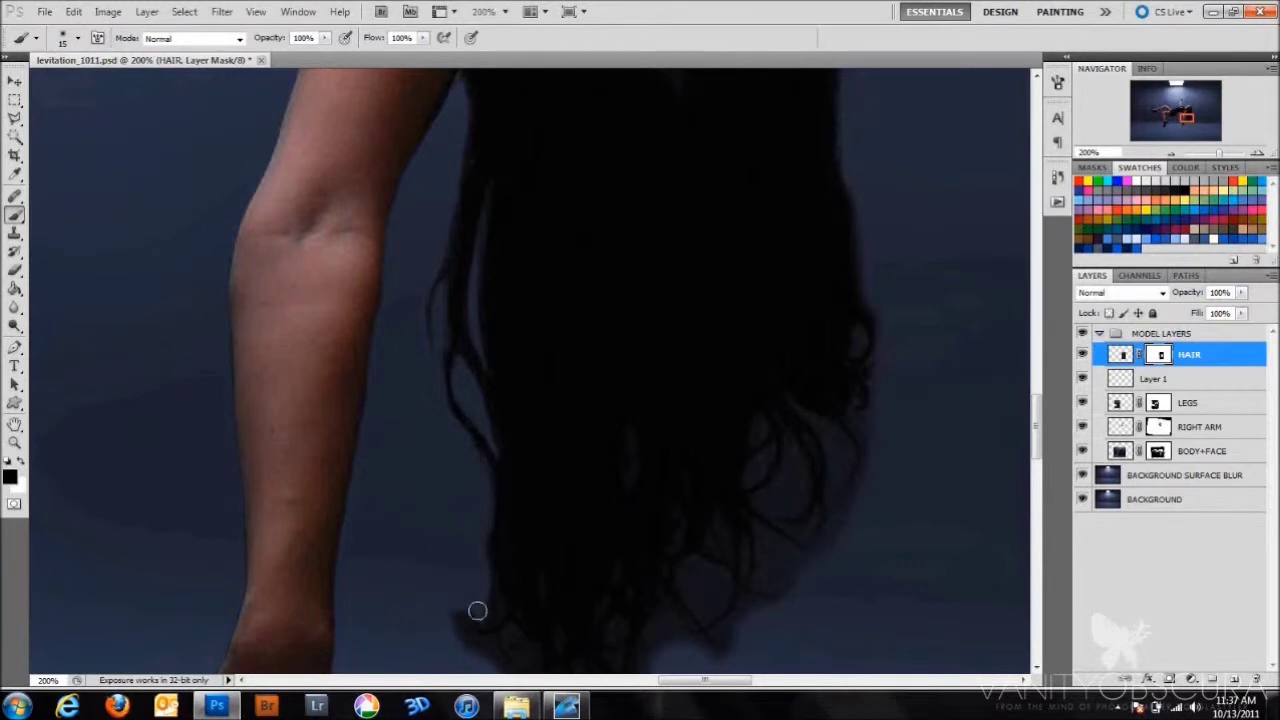
- Set brush opacity to 43% then 39% and zoom to 300% on the hair ends
{"action": "key", "text": "4"}
{"action": "key", "text": "3"}
{"action": "key", "text": "x"}
{"action": "left_click_drag", "start_coordinate": [457, 423], "coordinate": [900, 175]}
{"action": "key", "text": "ctrl+plus"}
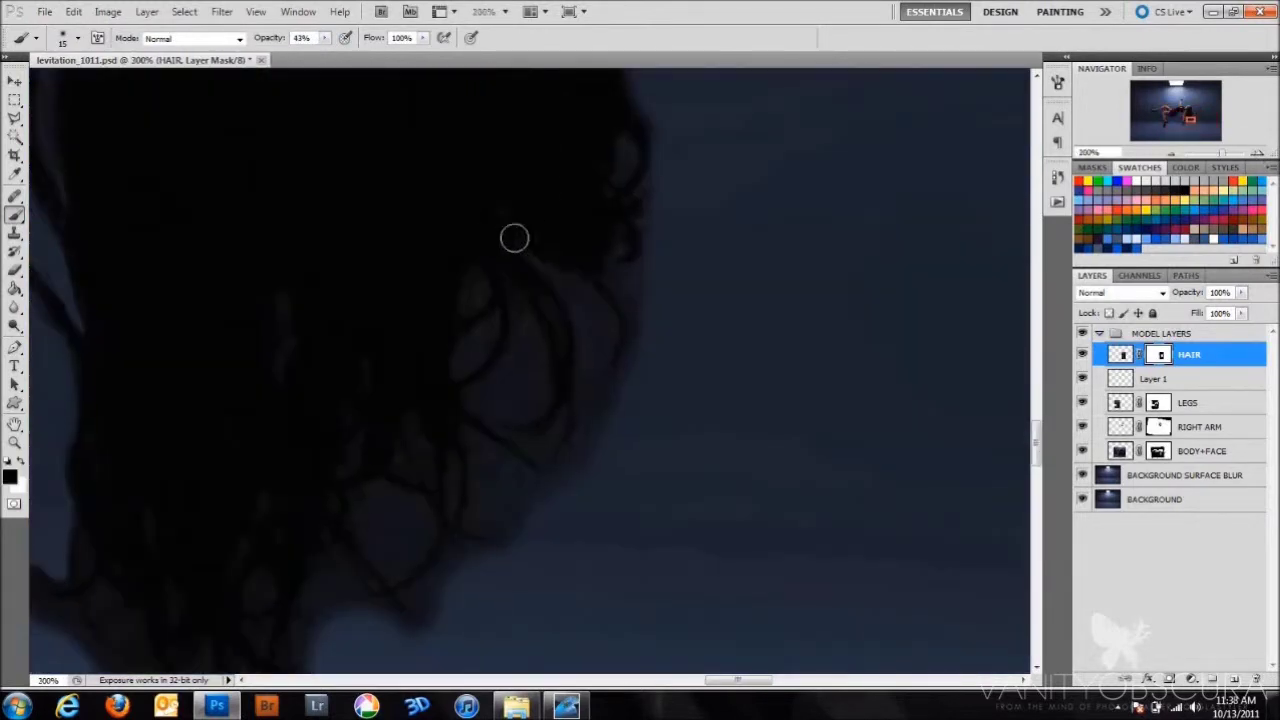
{"action": "key", "text": "3"}
{"action": "key", "text": "9"}
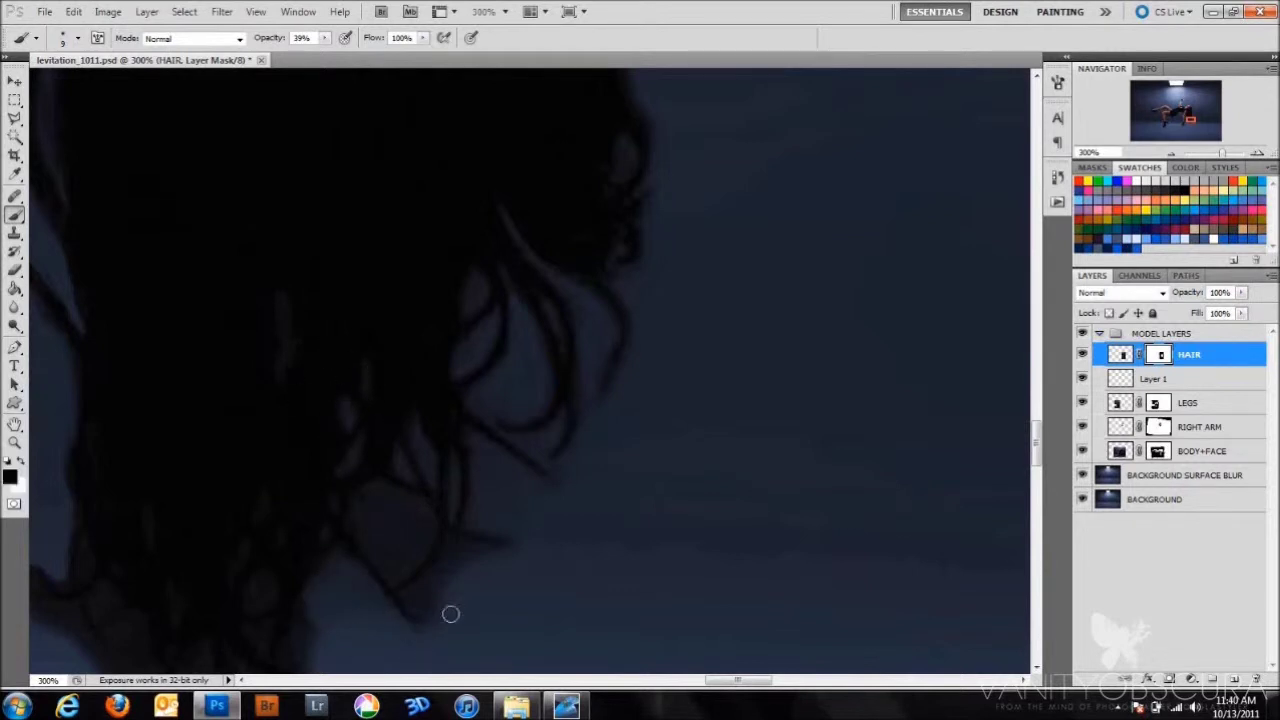
- Restore the fine hair-tip strands with a size-10 brush at 400% zoom
{"action": "key", "text": "ctrl+0"}
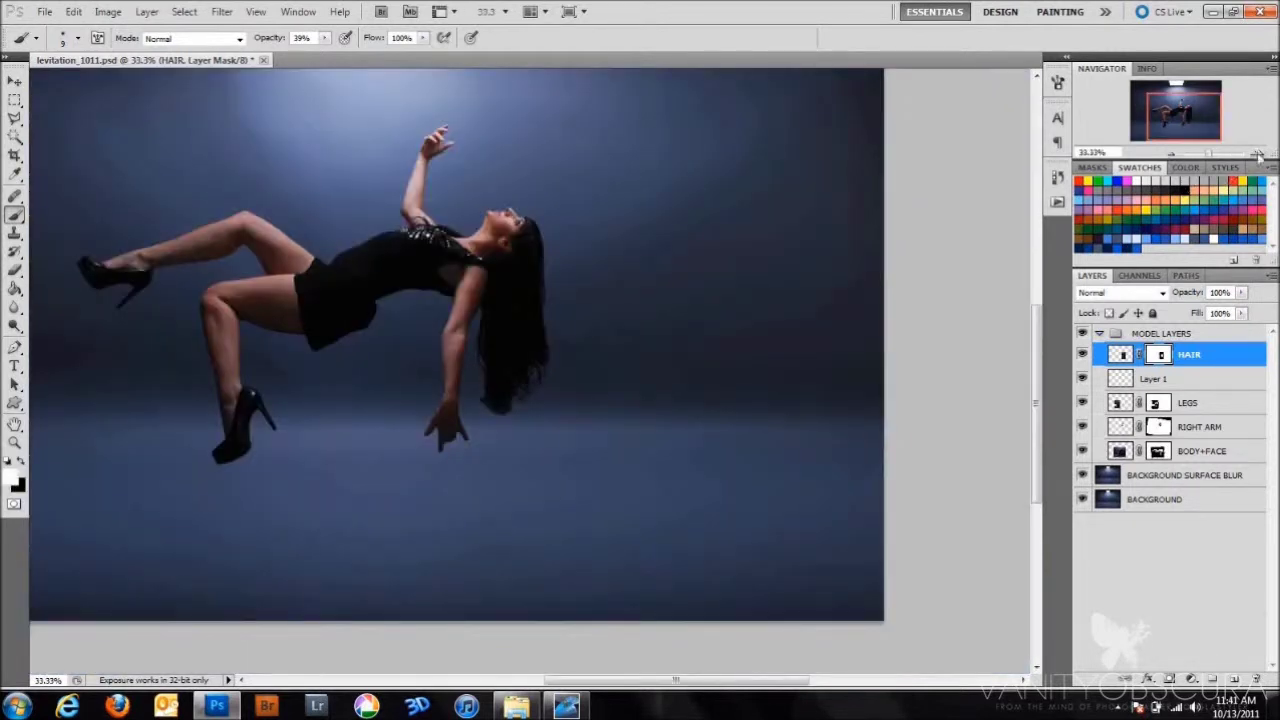
{"action": "scroll", "coordinate": [567, 528], "scroll_direction": "up", "scroll_amount": 4}
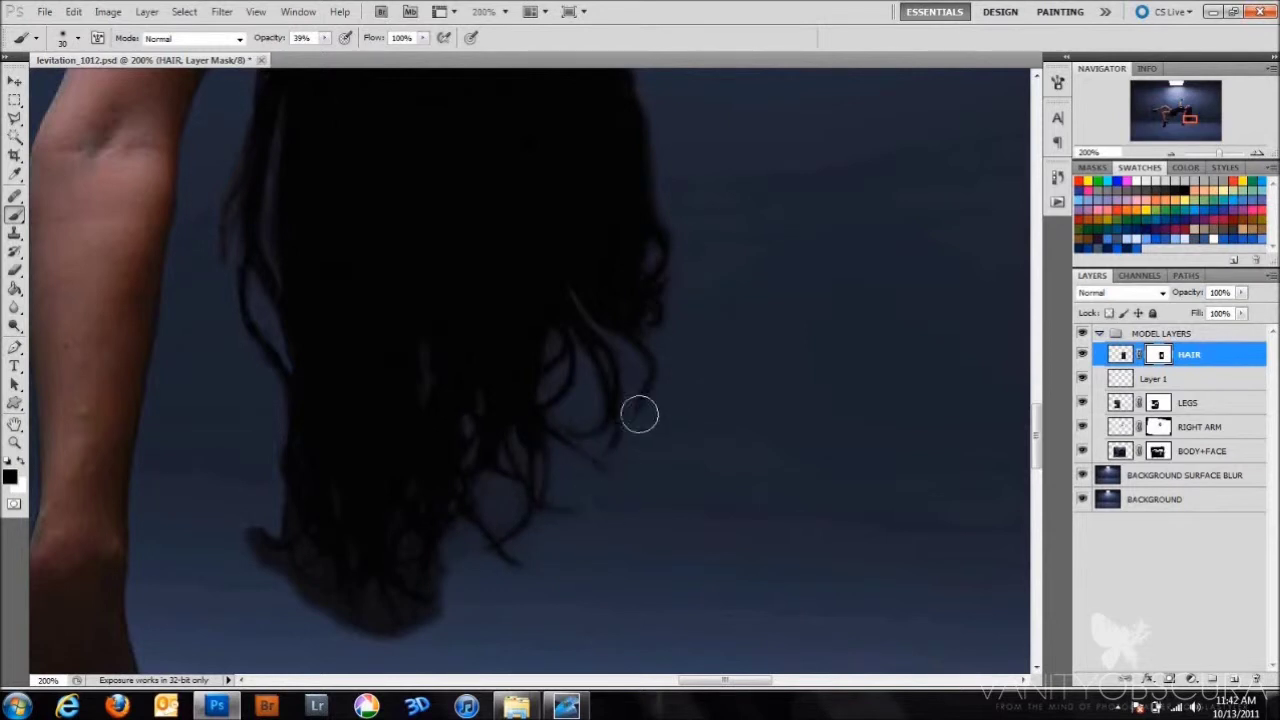
{"action": "key", "text": "F5"}
{"action": "key", "text": "bracketleft"}
{"action": "key", "text": "bracketleft"}
{"action": "key", "text": "F5"}
{"action": "scroll", "coordinate": [537, 274], "scroll_direction": "up", "scroll_amount": 2}
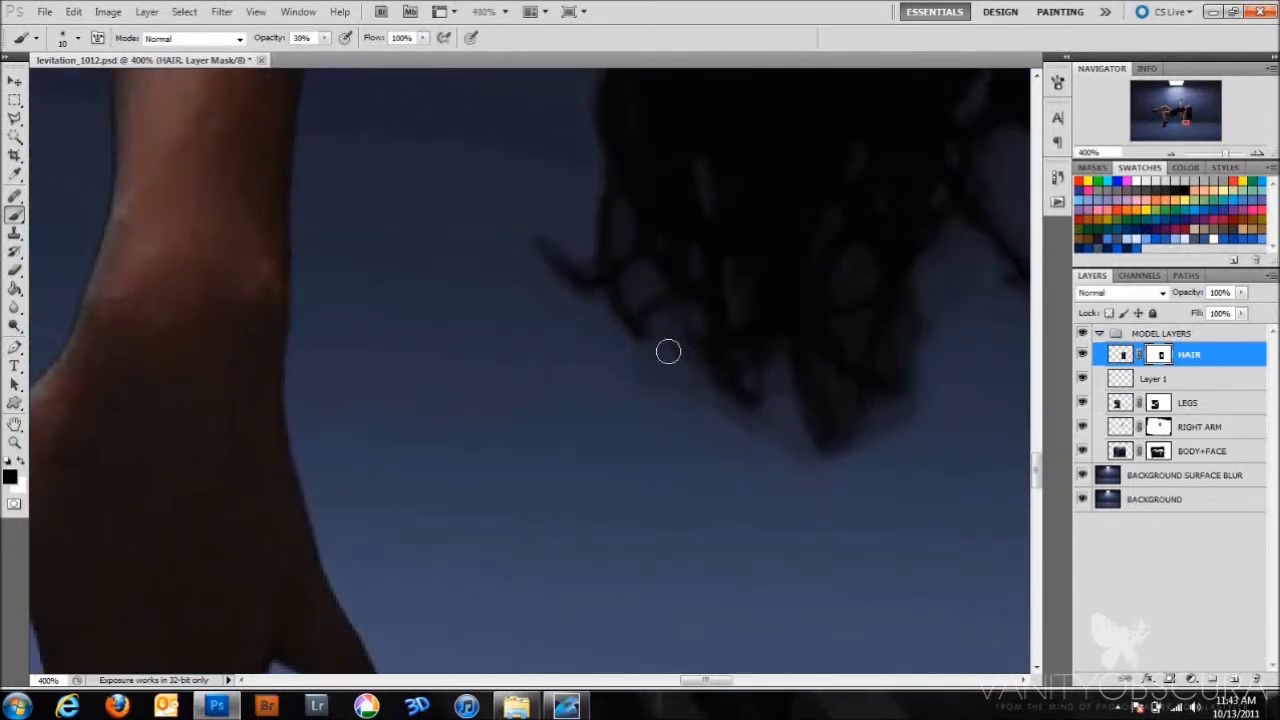
{"action": "left_click_drag", "start_coordinate": [668, 351], "coordinate": [692, 388]}
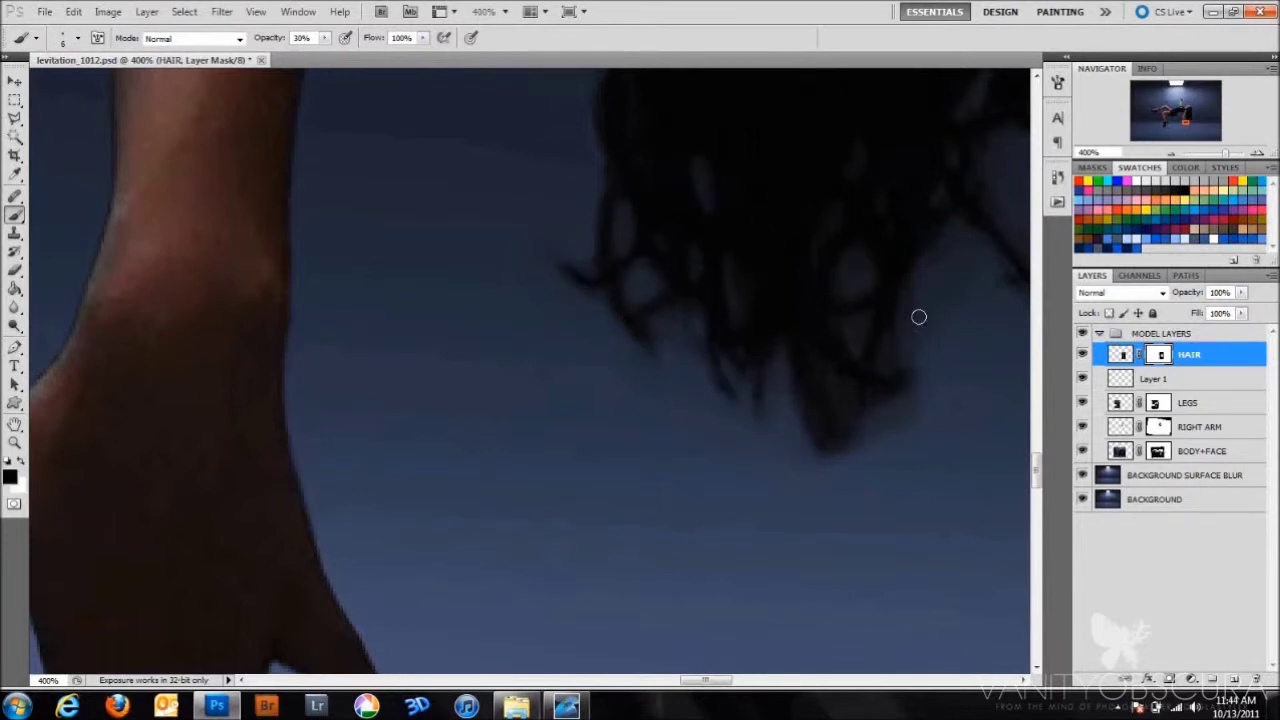
{"action": "left_click_drag", "start_coordinate": [843, 431], "coordinate": [809, 352]}
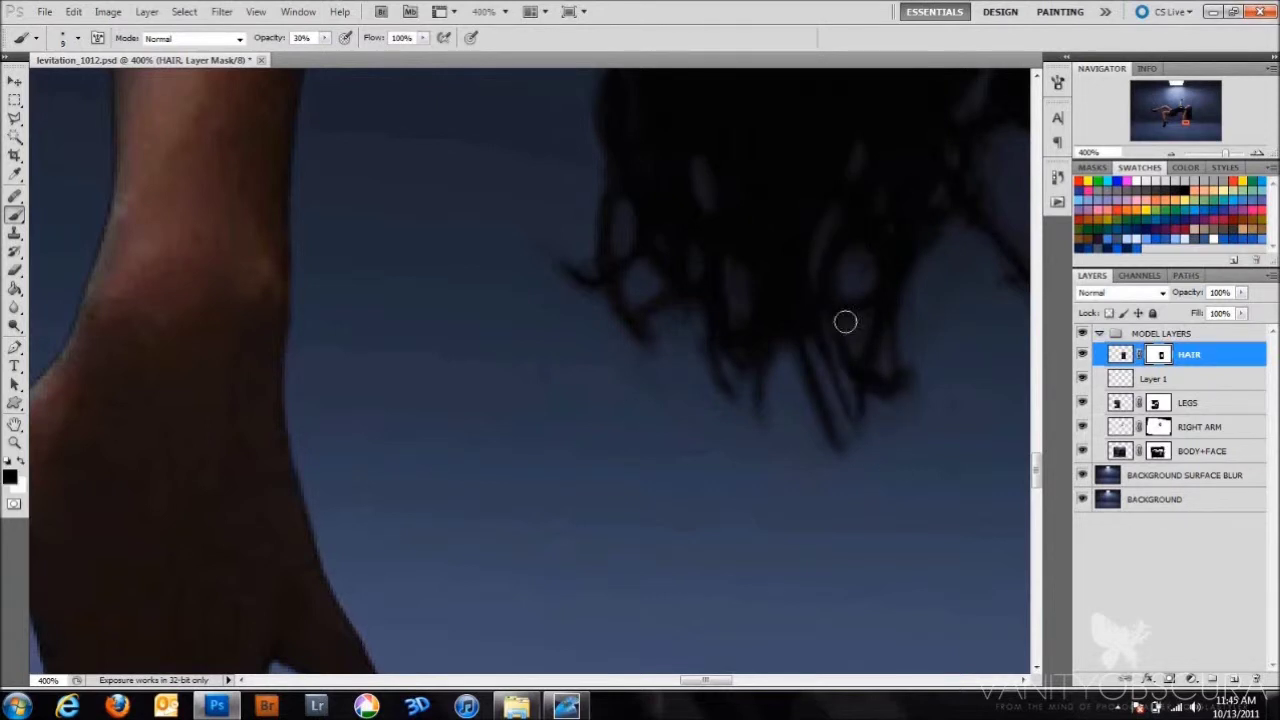
{"action": "left_click_drag", "start_coordinate": [845, 321], "coordinate": [540, 436]}
- At 17% opacity, refine the hair edge by the shoulder across the HAIR and BODY+FACE masks
{"action": "key", "text": "1"}
{"action": "key", "text": "7"}
{"action": "key", "text": "x"}
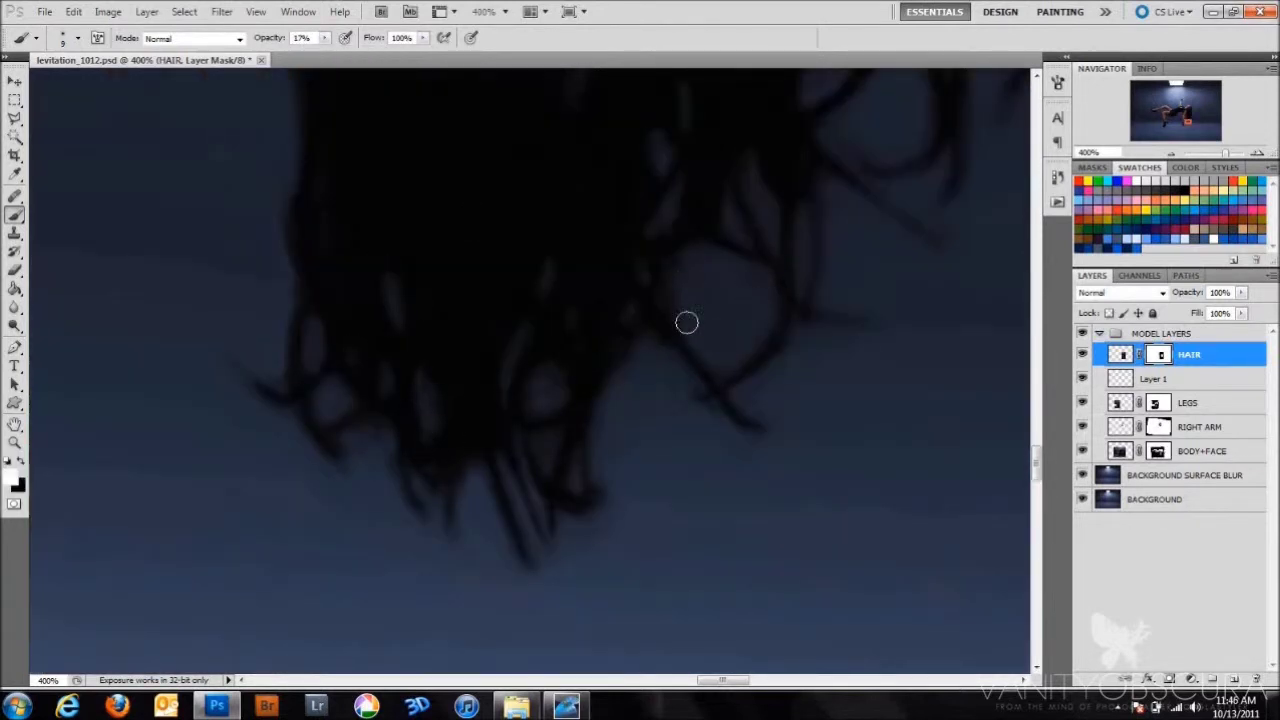
{"action": "left_click", "coordinate": [1180, 152]}
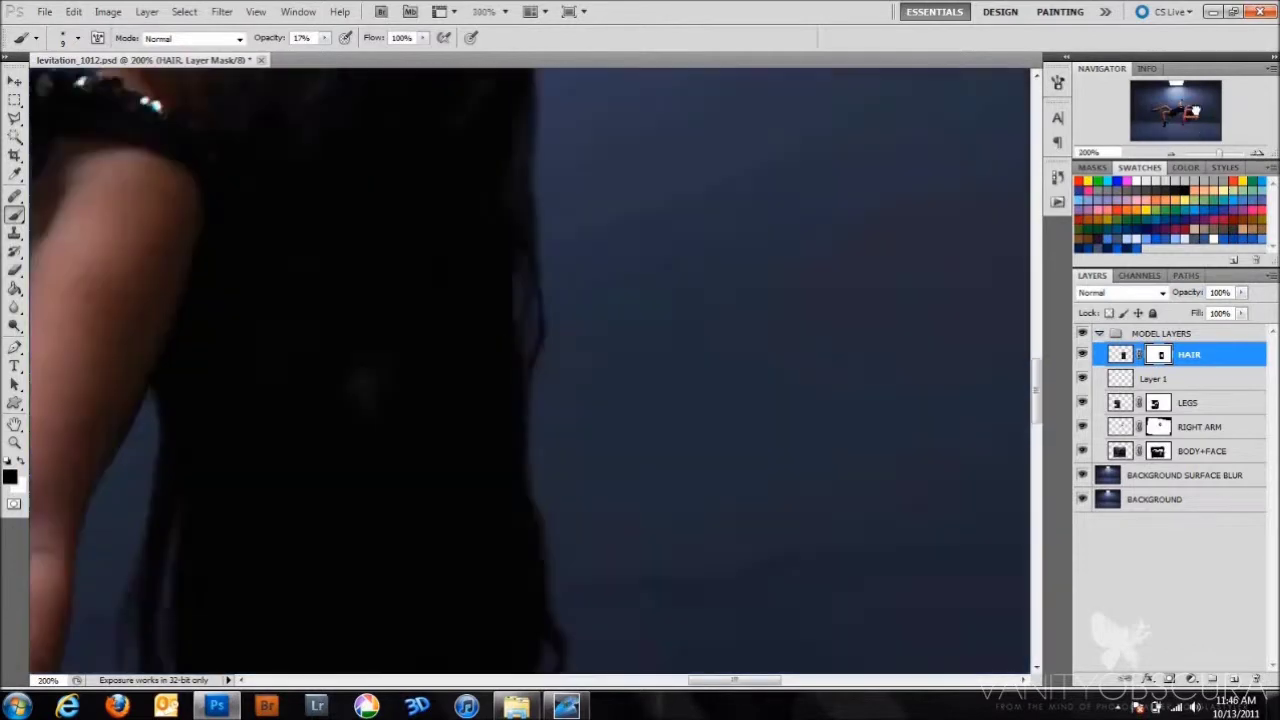
{"action": "key", "text": "alt+bracketleft"}
{"action": "key", "text": "alt+bracketleft"}
{"action": "key", "text": "alt+bracketleft"}
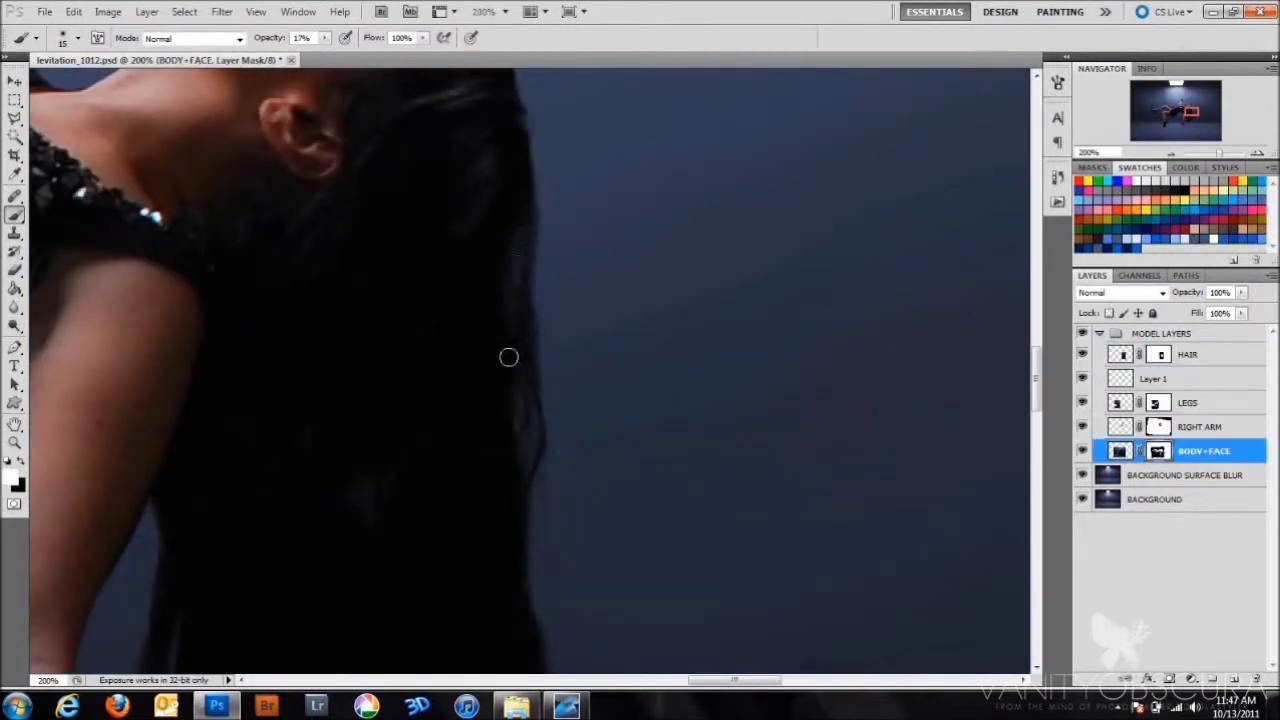
{"action": "key", "text": "alt+bracketright"}
{"action": "key", "text": "alt+bracketright"}
{"action": "key", "text": "alt+bracketright"}
{"action": "key", "text": "alt+bracketleft"}
{"action": "key", "text": "alt+bracketleft"}
{"action": "key", "text": "alt+bracketleft"}
{"action": "key", "text": "x"}
{"action": "key", "text": "alt+bracketright"}
{"action": "key", "text": "alt+bracketright"}
{"action": "key", "text": "alt+bracketright"}
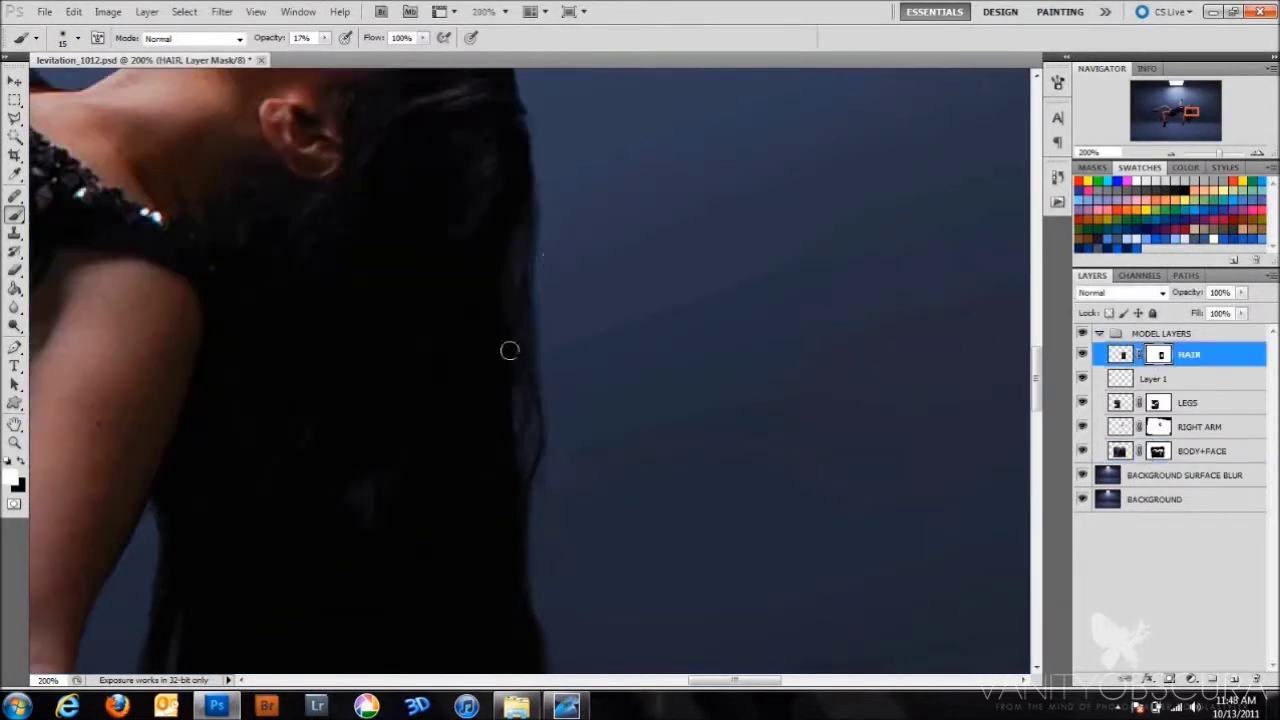
{"action": "key", "text": "alt+bracketleft"}
{"action": "key", "text": "alt+bracketleft"}
{"action": "key", "text": "alt+bracketleft"}
{"action": "key", "text": "alt+bracketright"}
{"action": "key", "text": "alt+bracketright"}
{"action": "key", "text": "alt+bracketright"}
- Stamp all visible layers into a new merged layer and start renaming it
{"action": "key", "text": "ctrl+0"}
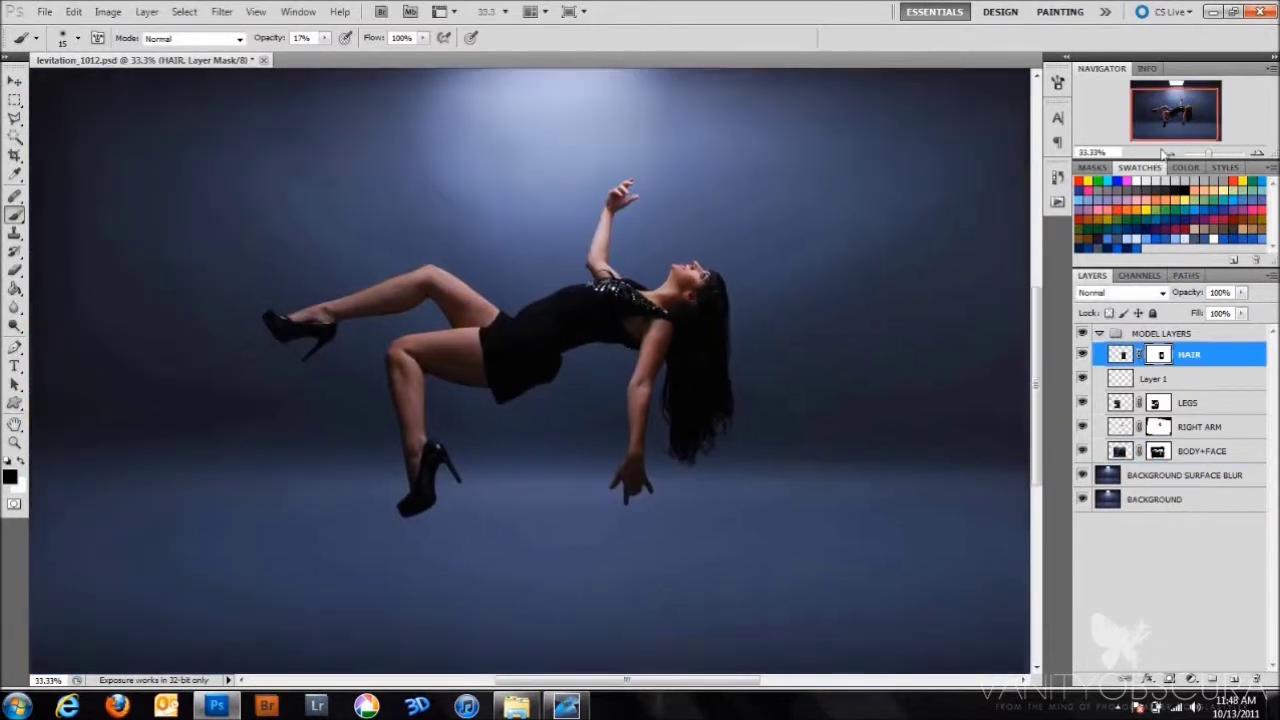
{"action": "key", "text": "ctrl+minus"}
{"action": "key", "text": "m"}
{"action": "key", "text": "ctrl+a"}
{"action": "key", "text": "ctrl+shift+c"}
{"action": "key", "text": "ctrl+v"}
- Name the layer 'MODEL MERGE' and push the hips and dress edge inward with Liquify Forward Warp
{"action": "type", "text": "MODEL MERGE"}
{"action": "key", "text": "Return"}
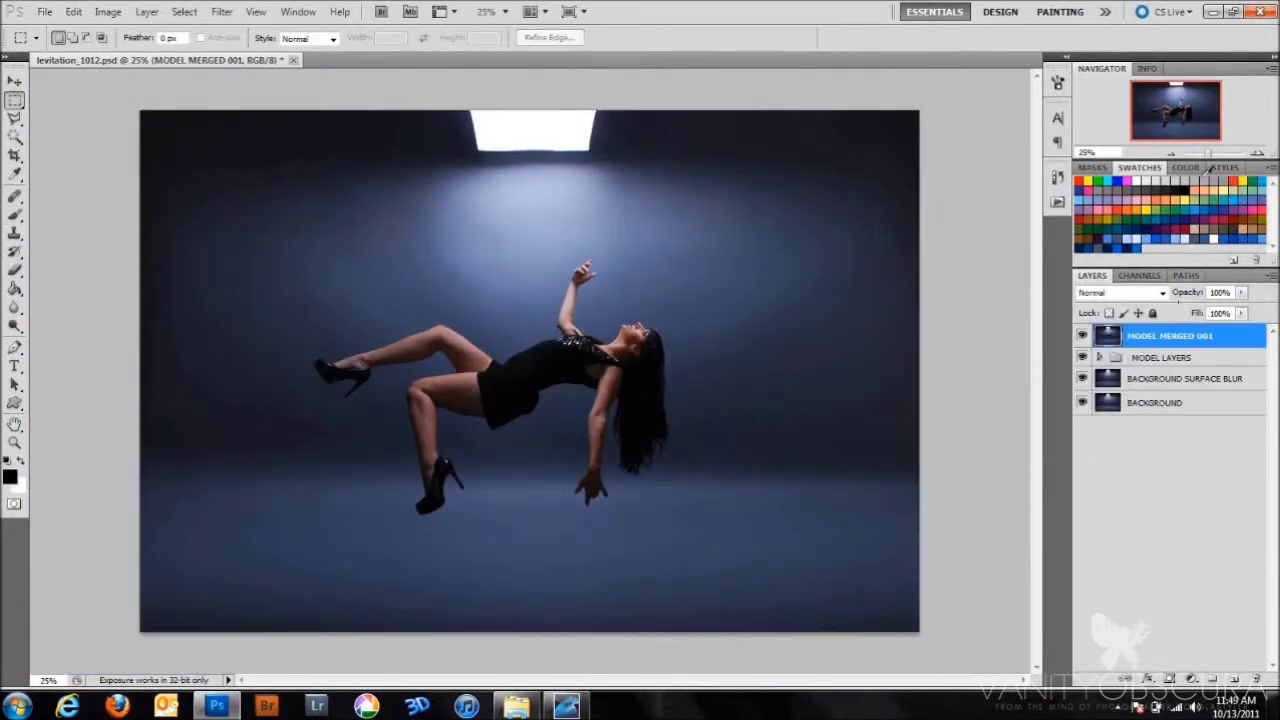
{"action": "key", "text": "ctrl+shift+x"}
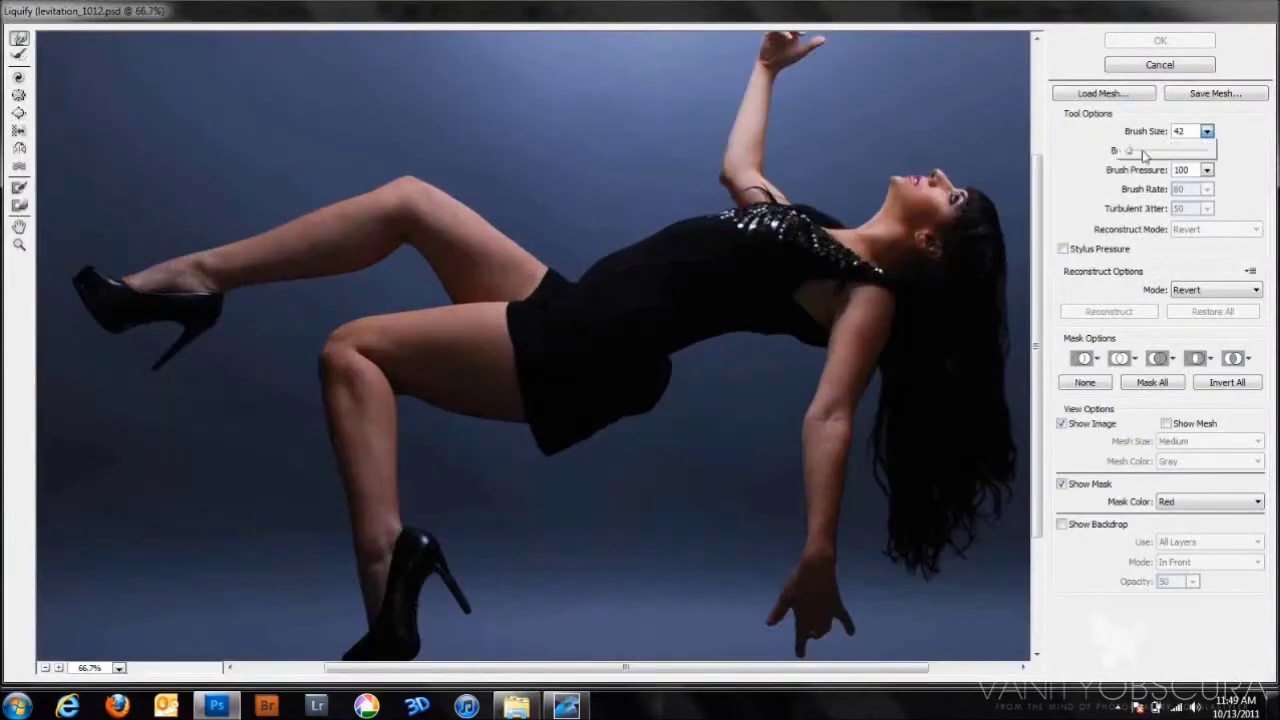
{"action": "left_click_drag", "start_coordinate": [1145, 150], "coordinate": [1205, 150]}
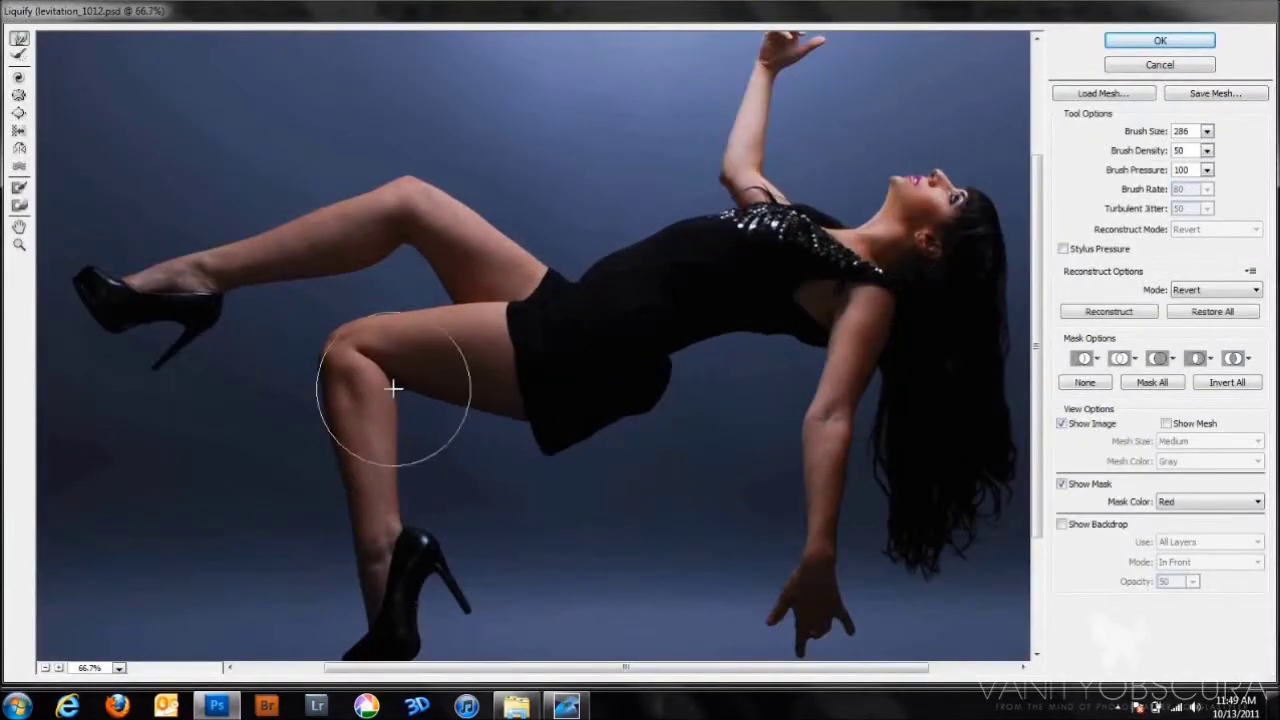
{"action": "left_click_drag", "start_coordinate": [391, 380], "coordinate": [471, 323]}
{"action": "key", "text": "bracketleft"}
{"action": "key", "text": "bracketleft"}
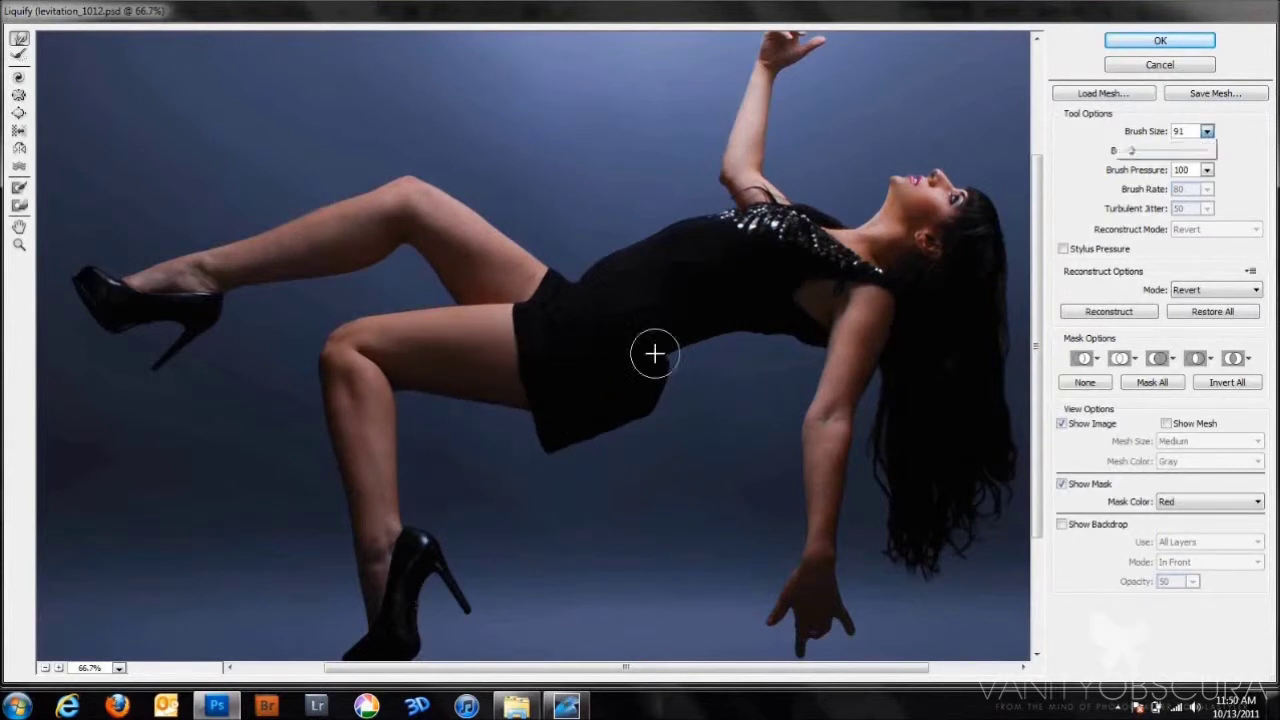
{"action": "key", "text": "bracketleft"}
{"action": "key", "text": "bracketleft"}
{"action": "key", "text": "ctrl+equal"}
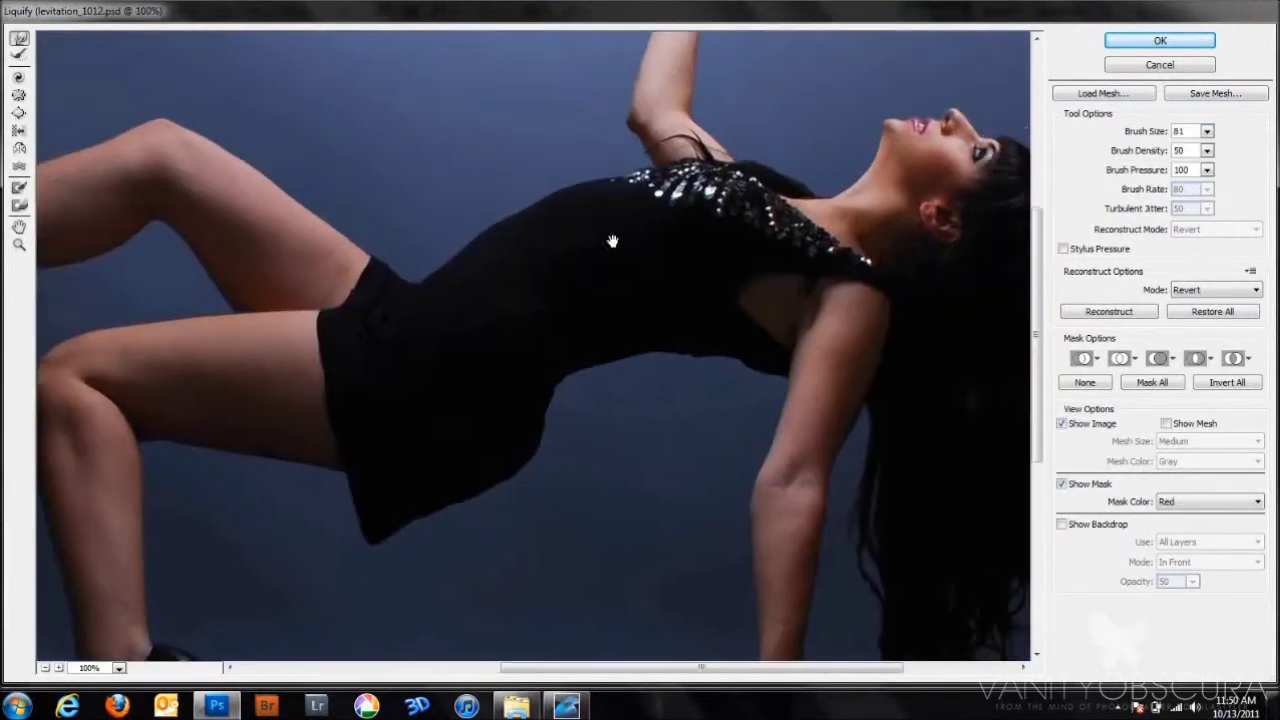
{"action": "key", "text": "bracketleft"}
{"action": "key", "text": "bracketleft"}
{"action": "key", "text": "bracketleft"}
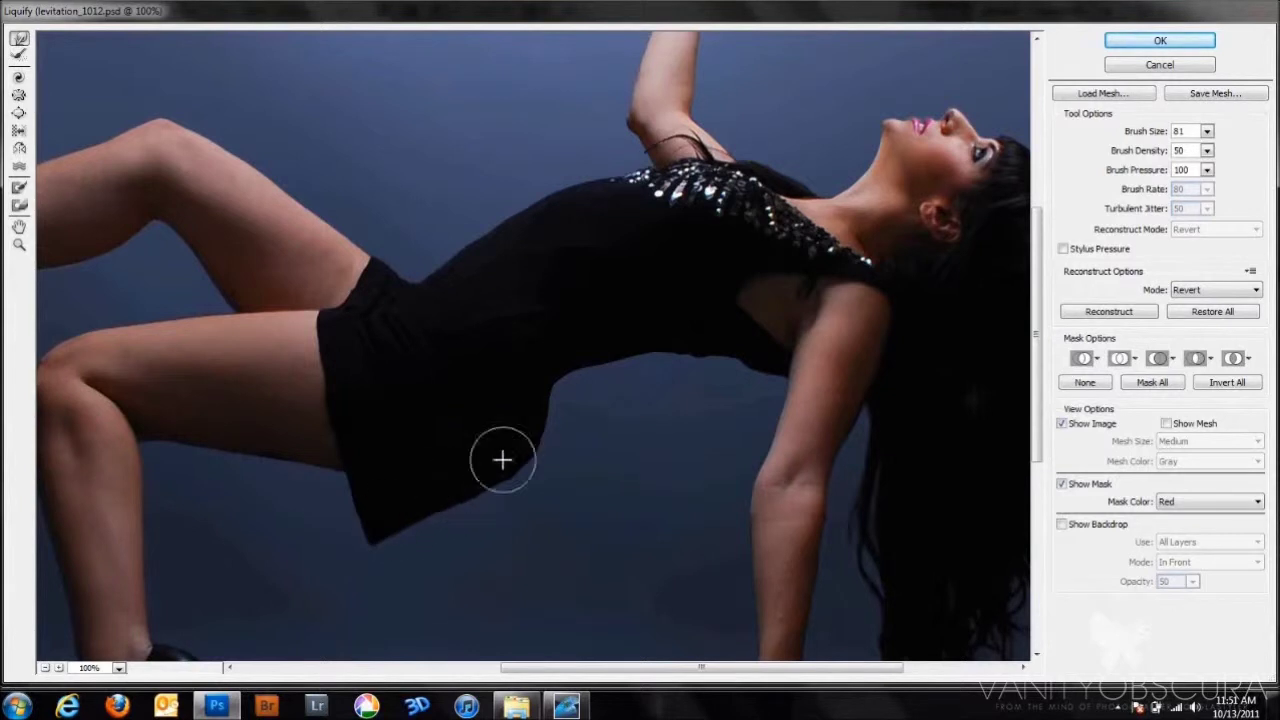
- Smooth the lower dress edge inward with a smaller warp brush and apply the Liquify
{"action": "key", "text": "bracketright"}
{"action": "key", "text": "bracketright"}
{"action": "key", "text": "bracketright"}
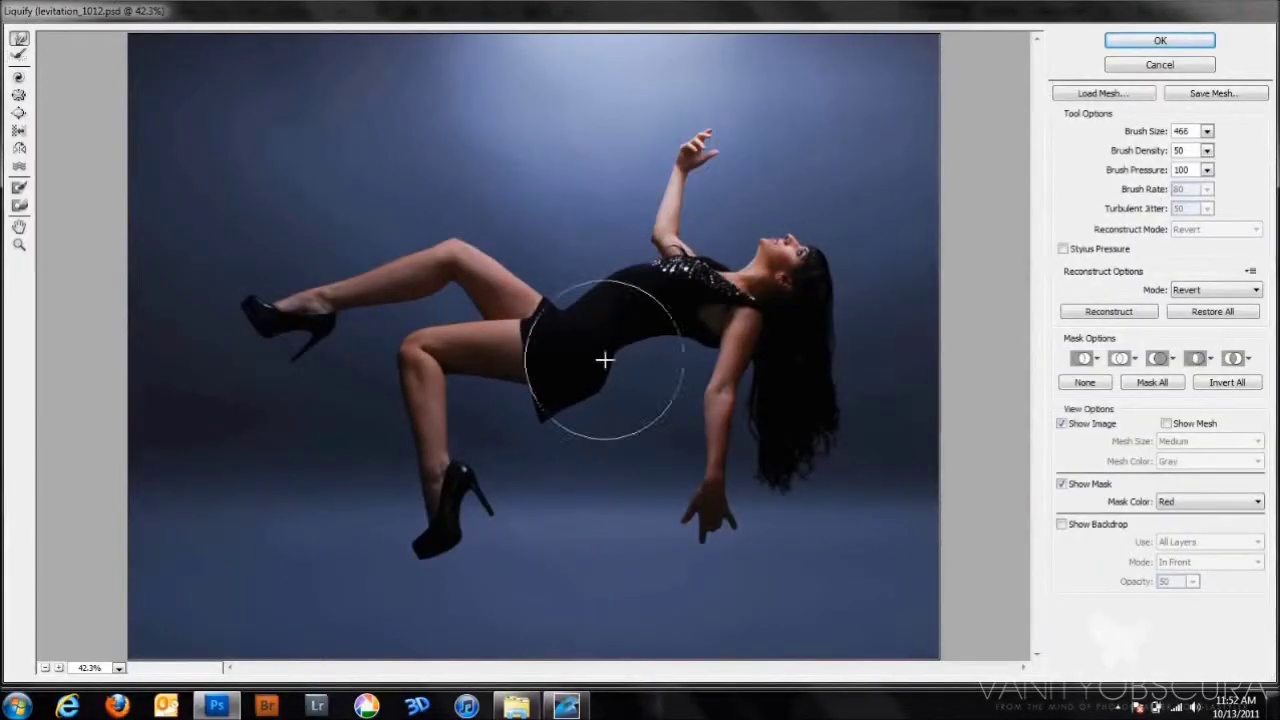
{"action": "key", "text": "bracketleft"}
{"action": "key", "text": "bracketleft"}
{"action": "key", "text": "bracketleft"}
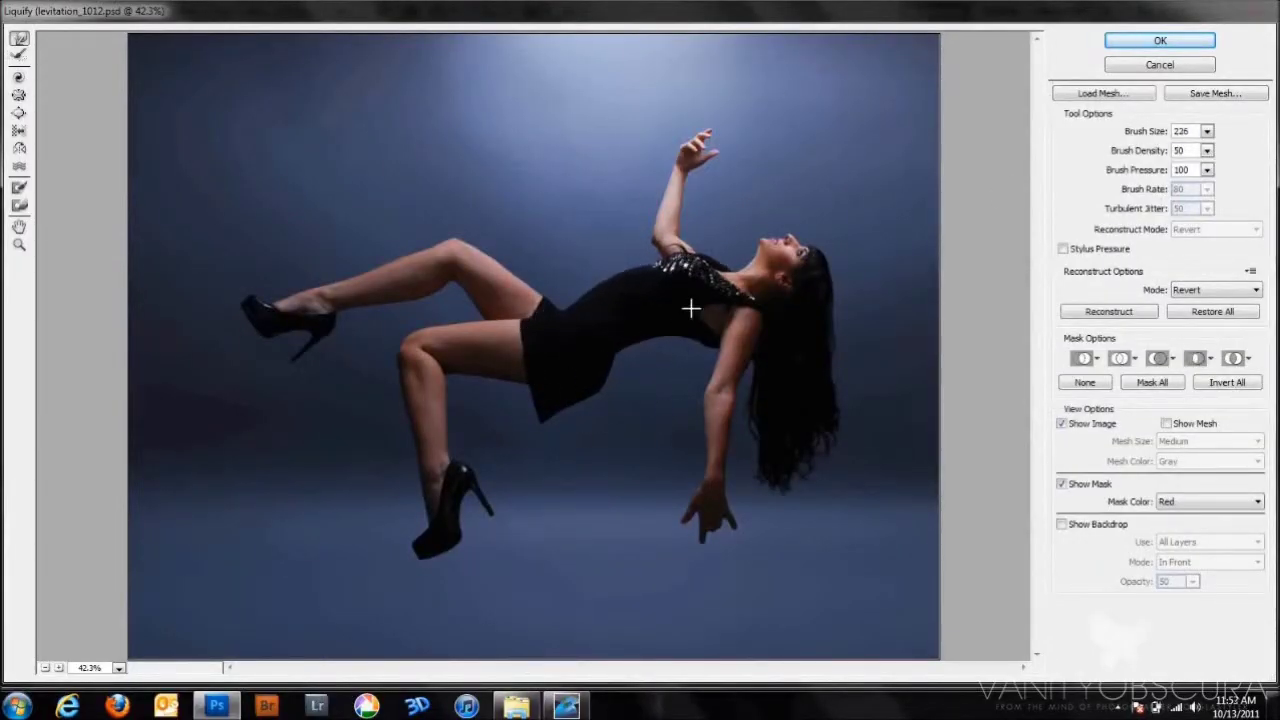
{"action": "left_click", "coordinate": [118, 667]}
{"action": "left_click", "coordinate": [122, 441]}
{"action": "key", "text": "bracketleft"}
{"action": "key", "text": "bracketleft"}
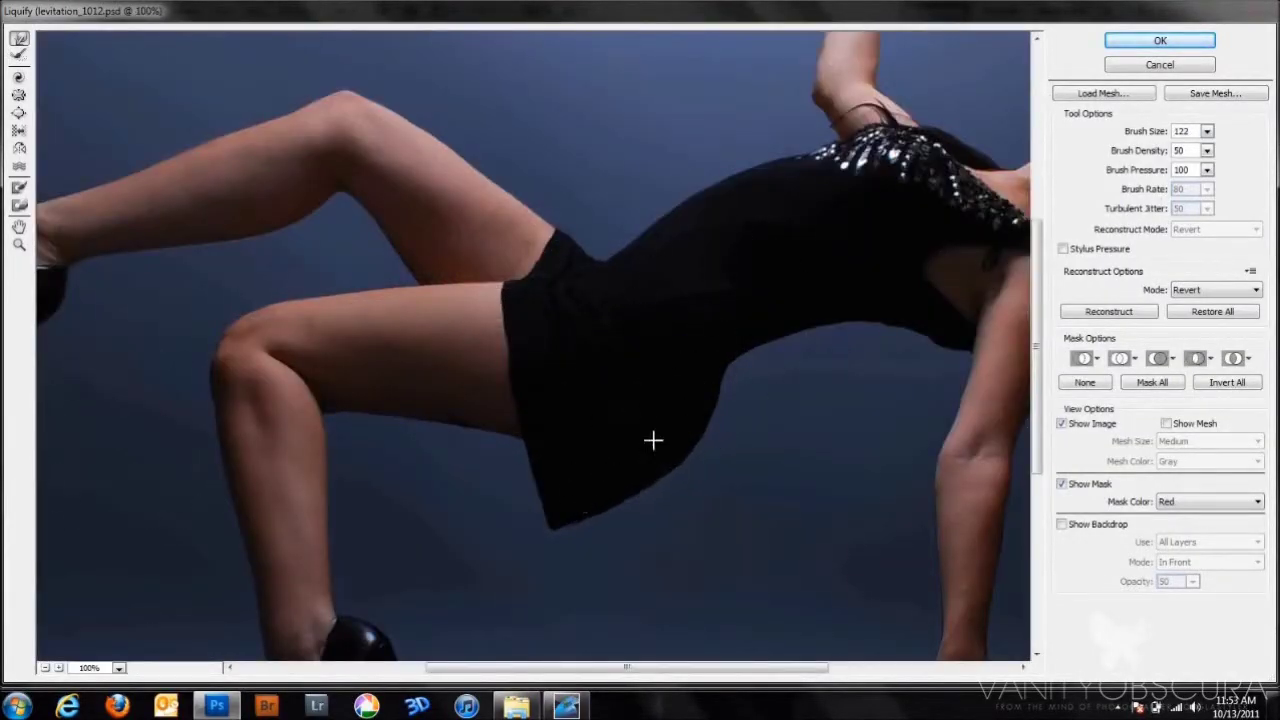
{"action": "left_click_drag", "start_coordinate": [652, 440], "coordinate": [645, 437]}
{"action": "left_click", "coordinate": [1160, 40]}
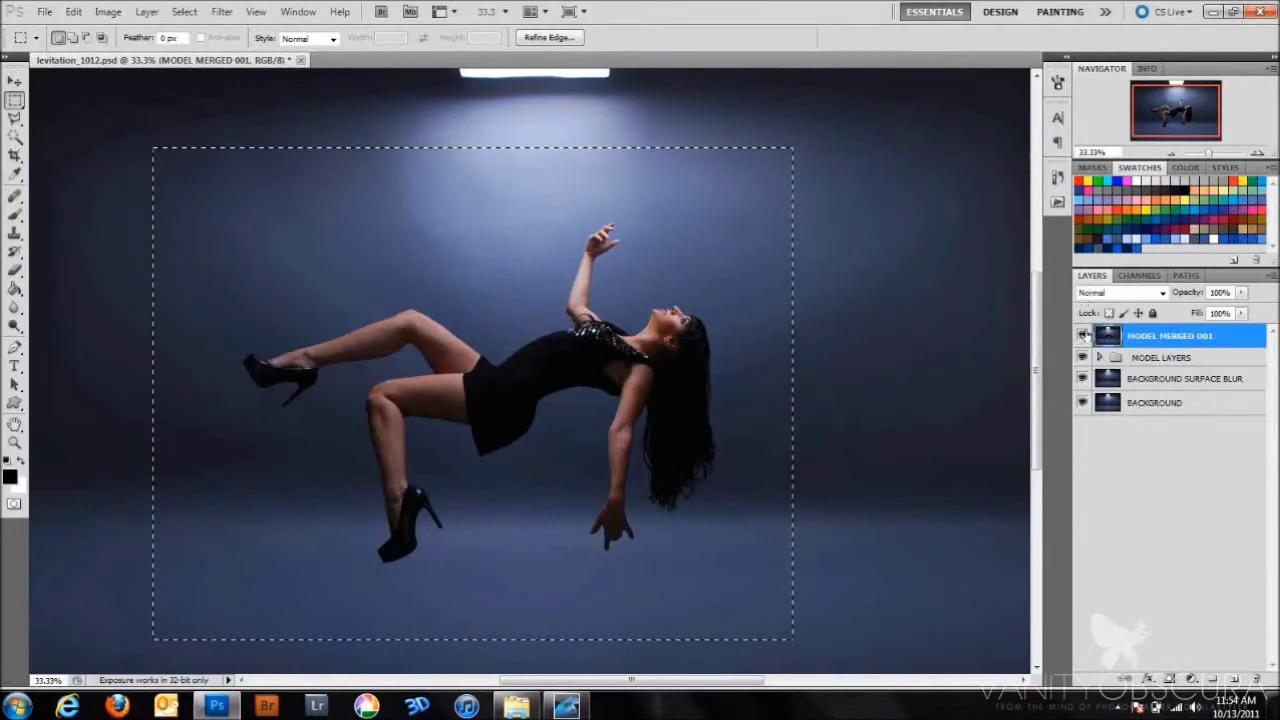
- Run another Liquify warp pass on the model with a larger brush
{"action": "key", "text": "ctrl+shift+x"}
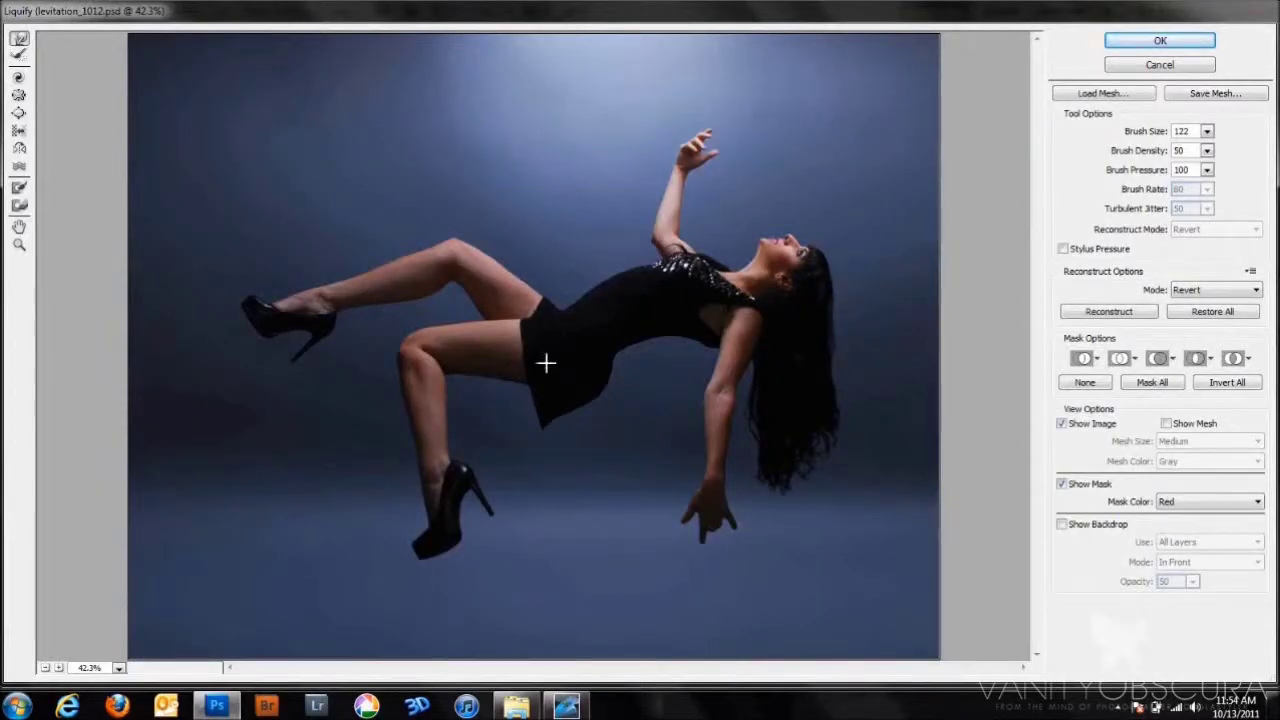
{"action": "key", "text": "bracketright"}
{"action": "key", "text": "bracketright"}
{"action": "key", "text": "bracketright"}
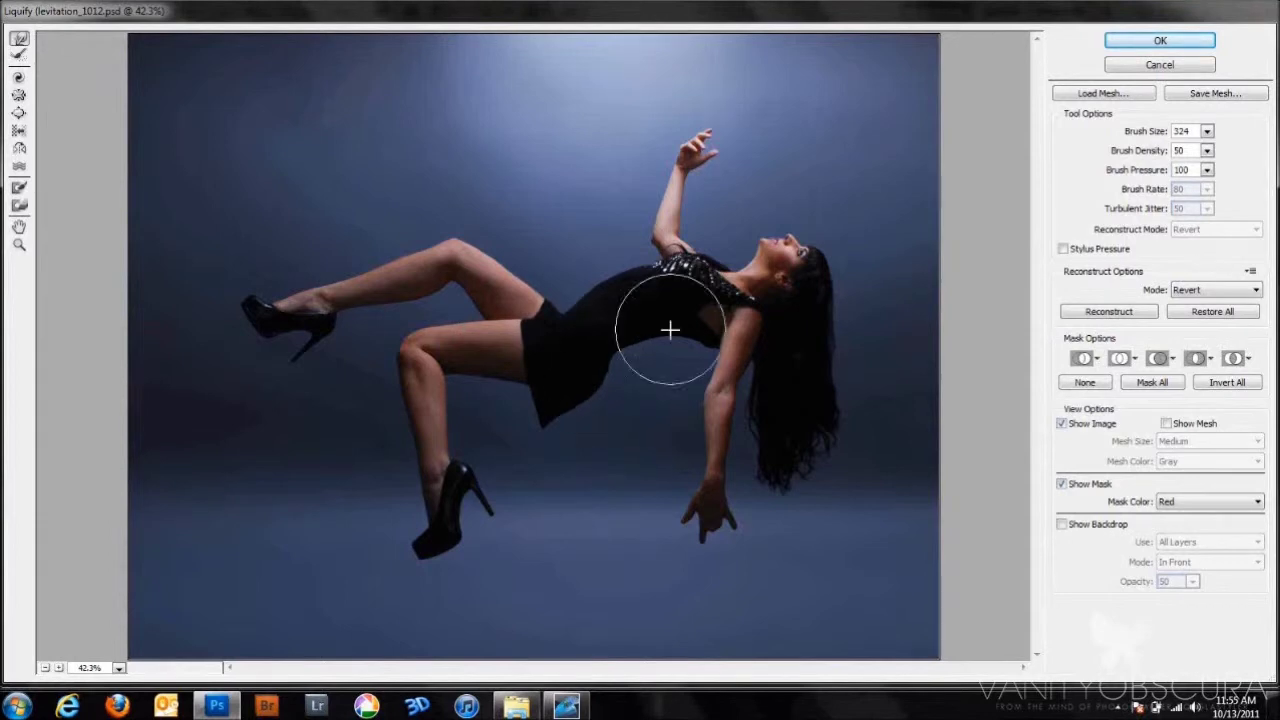
{"action": "left_click", "coordinate": [1160, 40]}
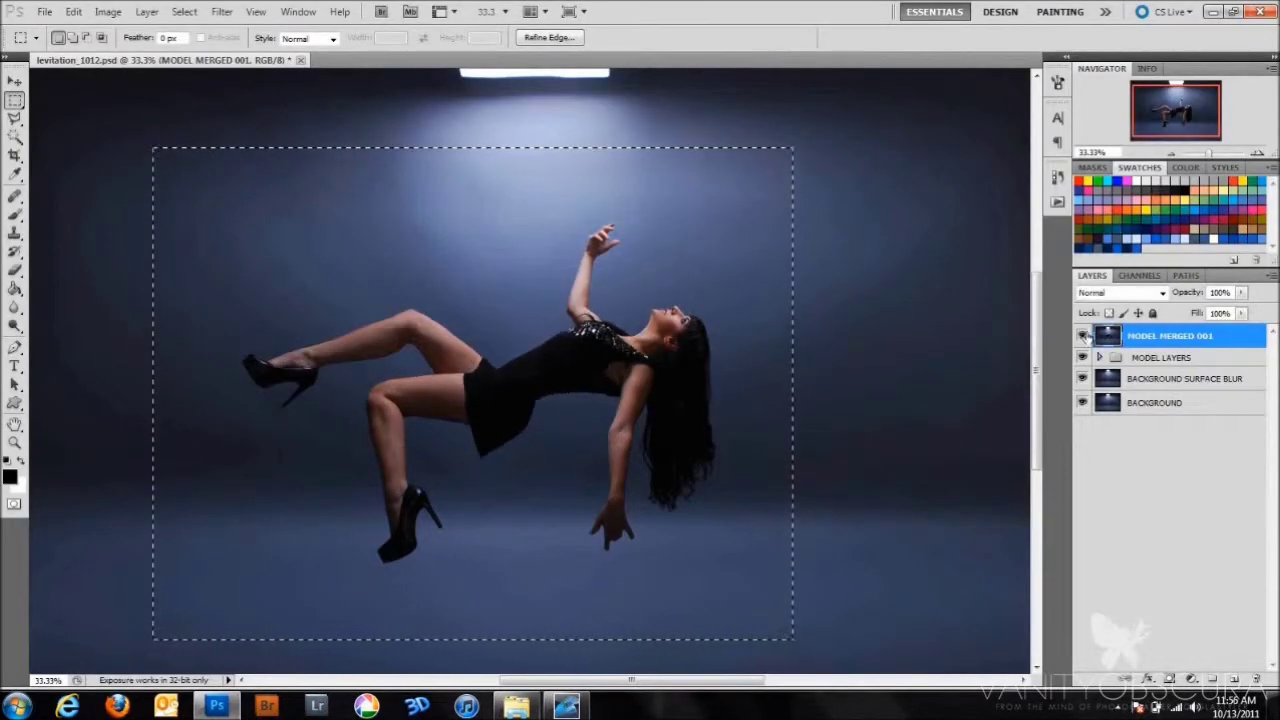
{"action": "left_click", "coordinate": [221, 11]}
{"action": "left_click", "coordinate": [239, 104]}
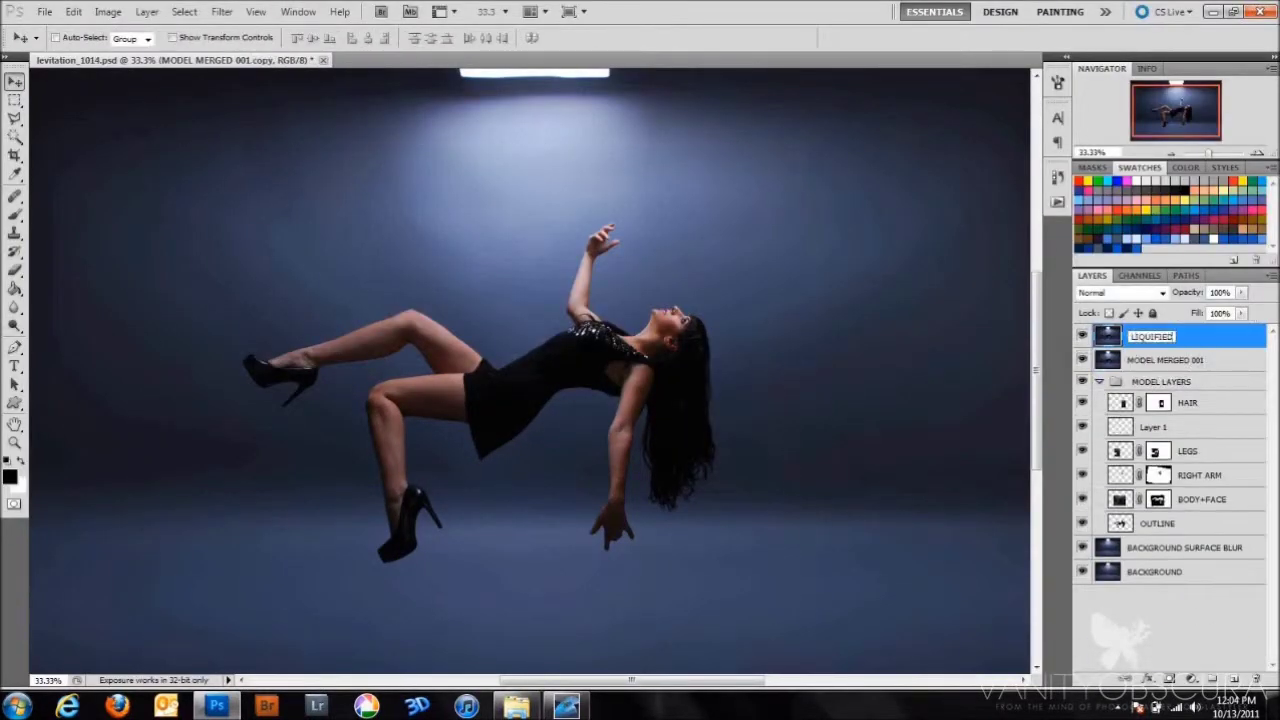
- Apply Levels, darkening the Blue channel shadows by setting its black input to 34
{"action": "key", "text": "ctrl+l"}
{"action": "key", "text": "alt+4"}
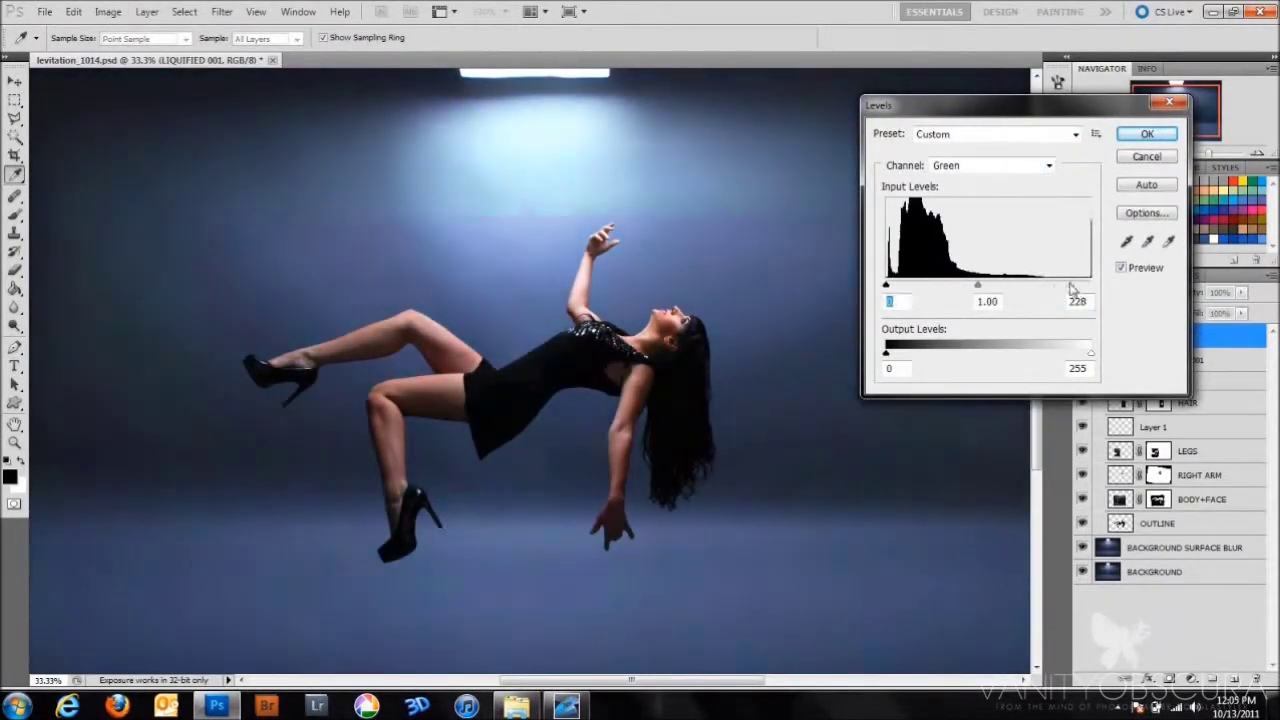
{"action": "key", "text": "alt+5"}
{"action": "left_click_drag", "start_coordinate": [885, 286], "coordinate": [913, 287]}
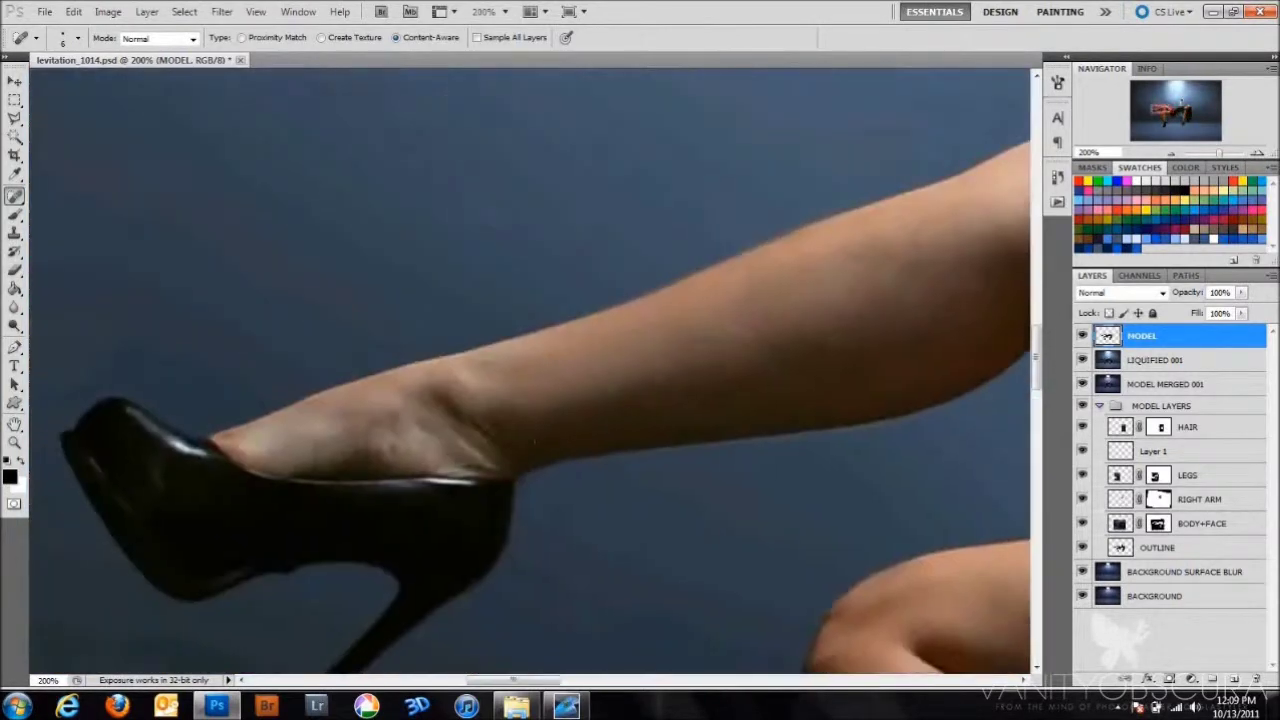
- Clean up the ankle skin using Spot Healing, Healing Brush and Clone Stamp
{"action": "left_click_drag", "start_coordinate": [459, 420], "coordinate": [441, 395]}
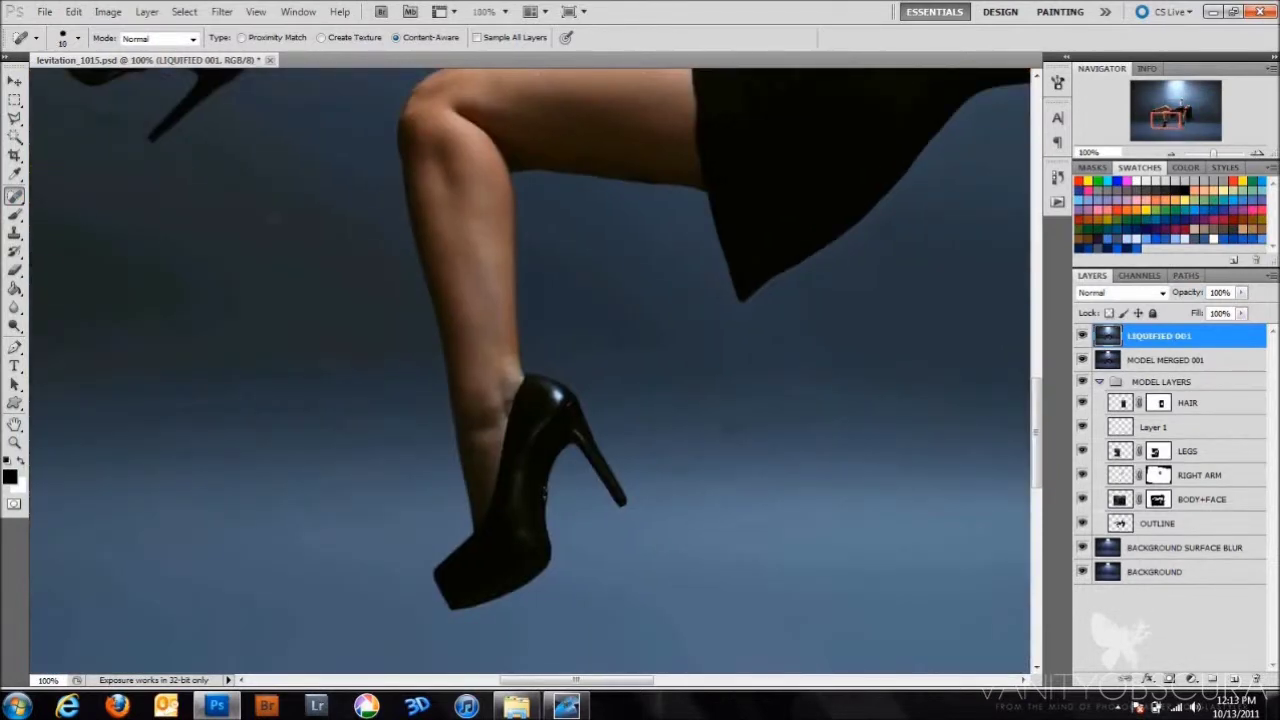
{"action": "key", "text": "shift+j"}
{"action": "key", "text": "ctrl+plus"}
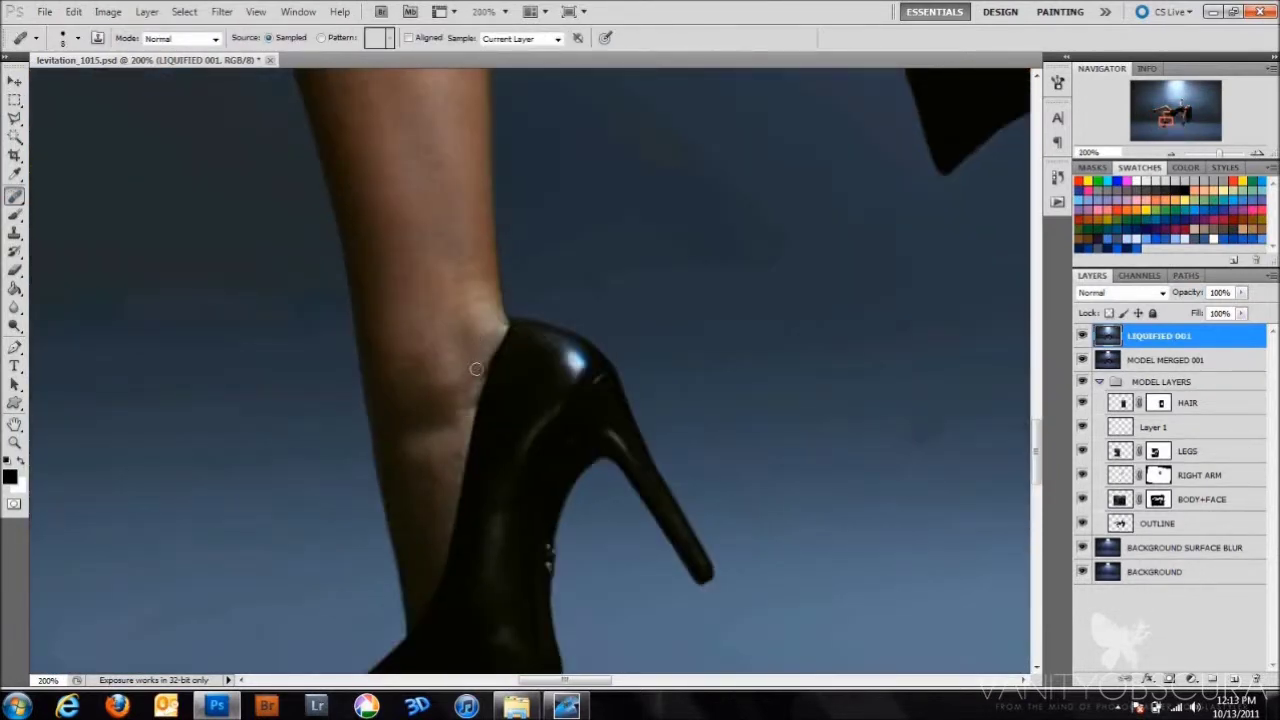
{"action": "key", "text": "s"}
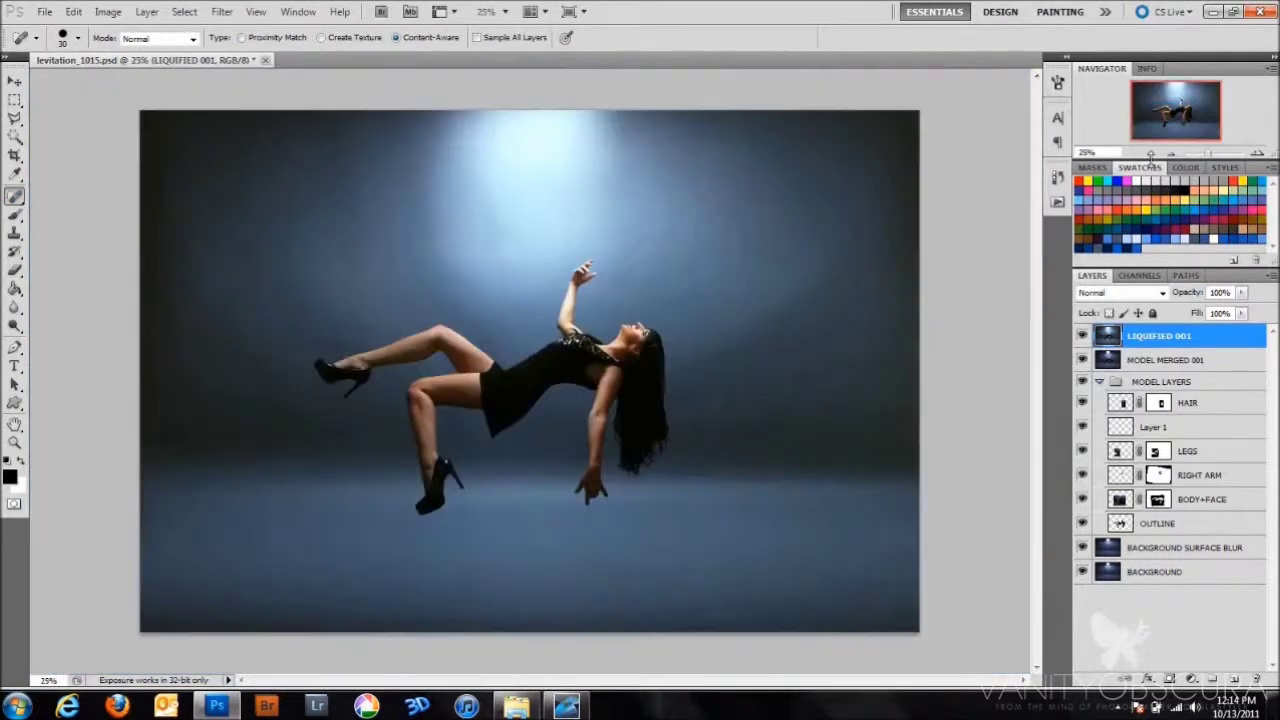
- Lighten the leg skin's midtones with the Dodge tool at 7% exposure
{"action": "key", "text": "ctrl+plus"}
{"action": "key", "text": "ctrl+plus"}
{"action": "key", "text": "o"}
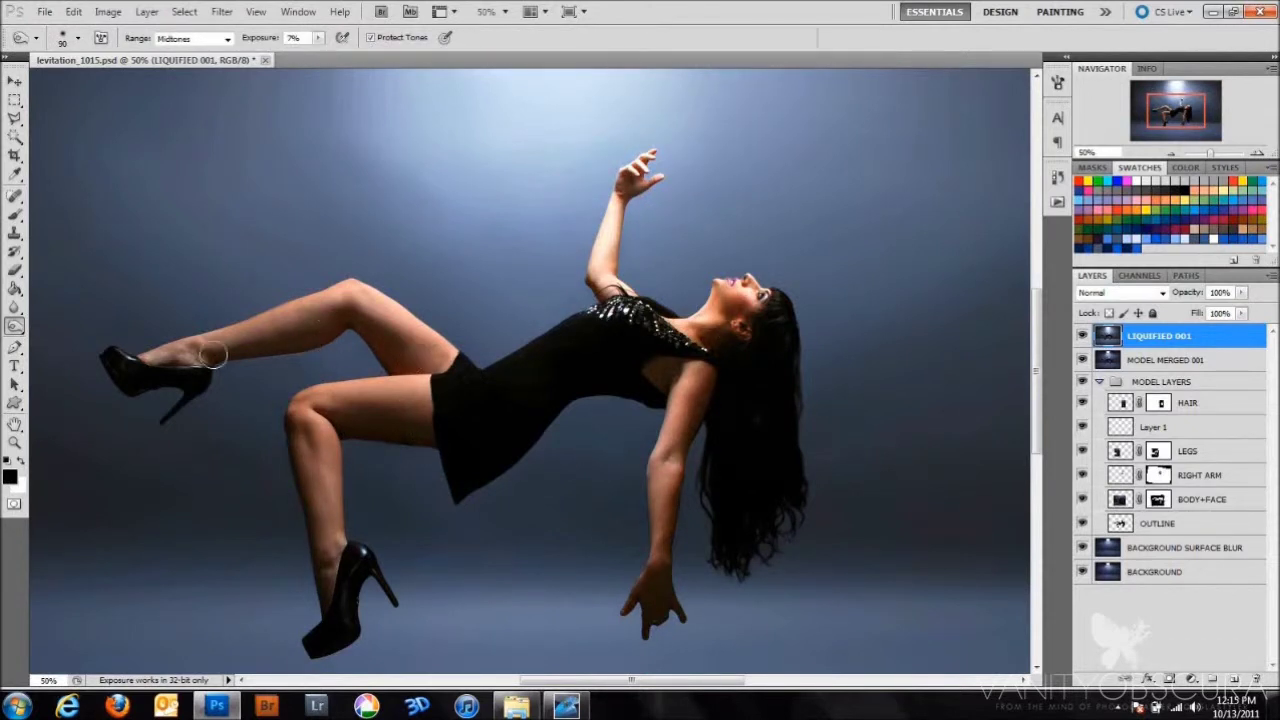
{"action": "key", "text": "shift+o"}
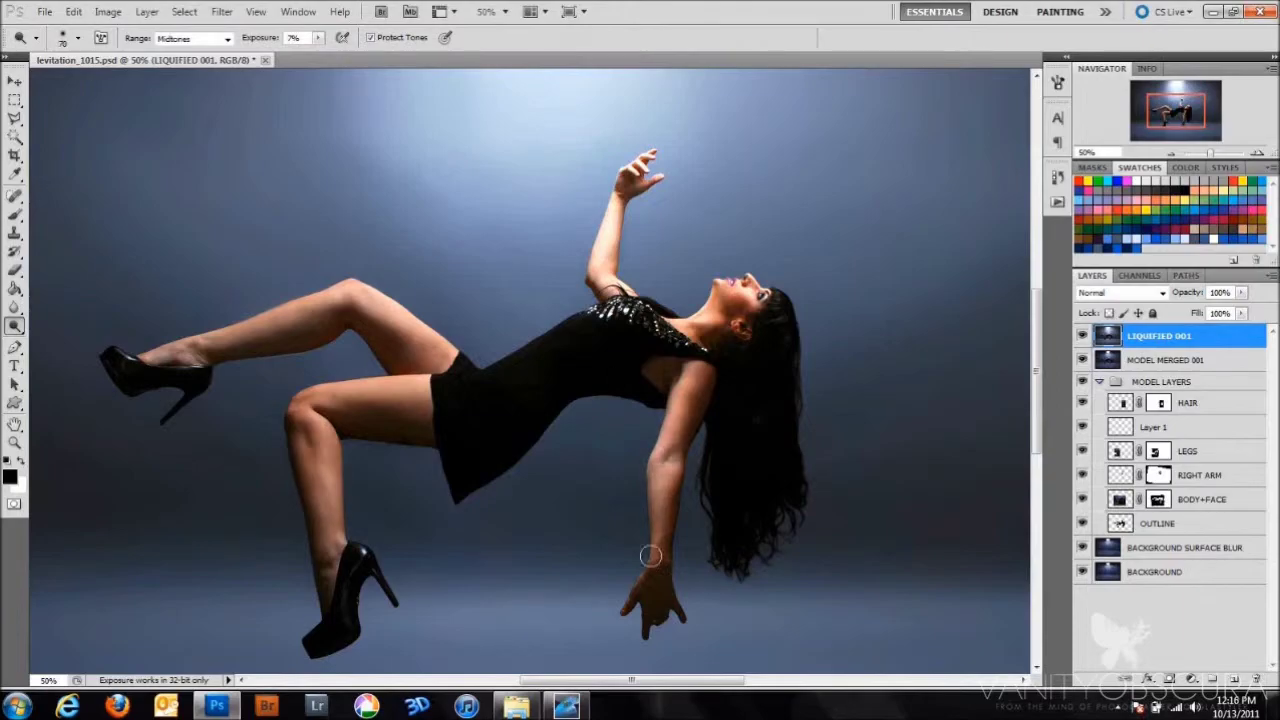
- Select a rectangle around the model's head and open it in Liquify
{"action": "key", "text": "m"}
{"action": "left_click_drag", "start_coordinate": [673, 220], "coordinate": [866, 442]}
{"action": "key", "text": "ctrl+shift+x"}
{"action": "key", "text": "ctrl+plus"}
{"action": "key", "text": "ctrl+plus"}
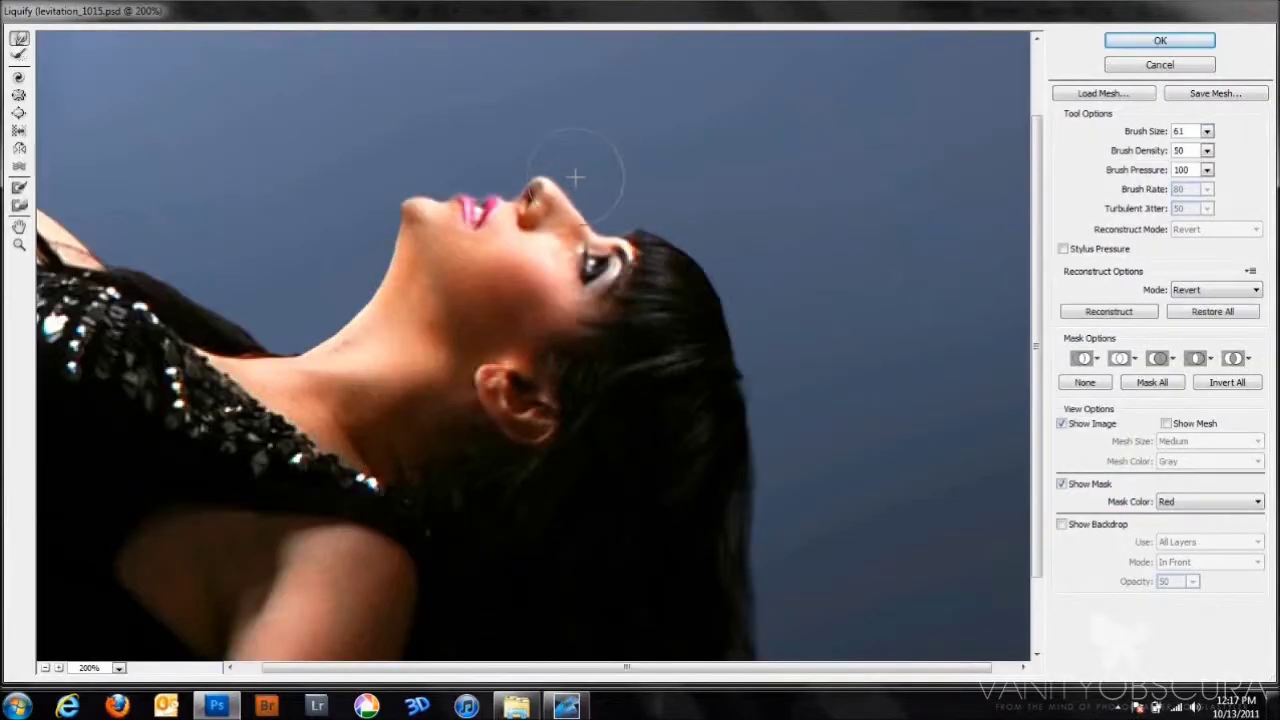
- Refine the nose and facial profile with Forward Warp and Pucker
{"action": "key", "text": "w"}
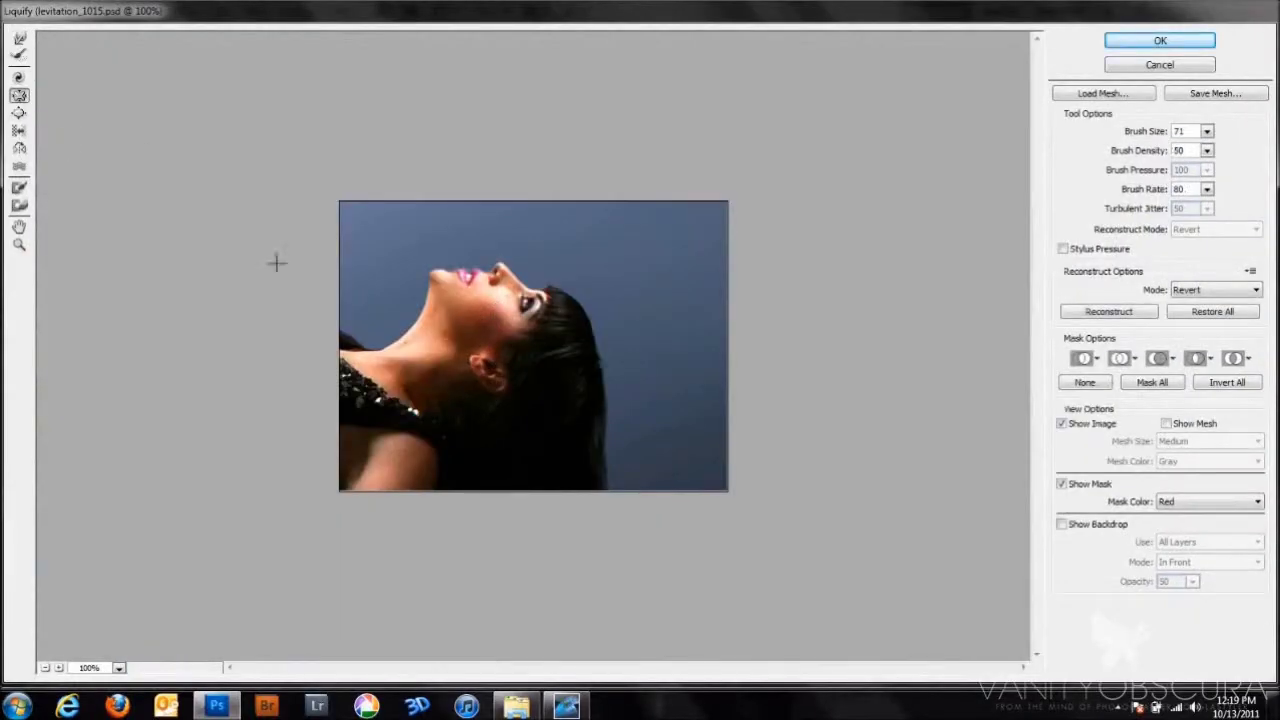
{"action": "key", "text": "s"}
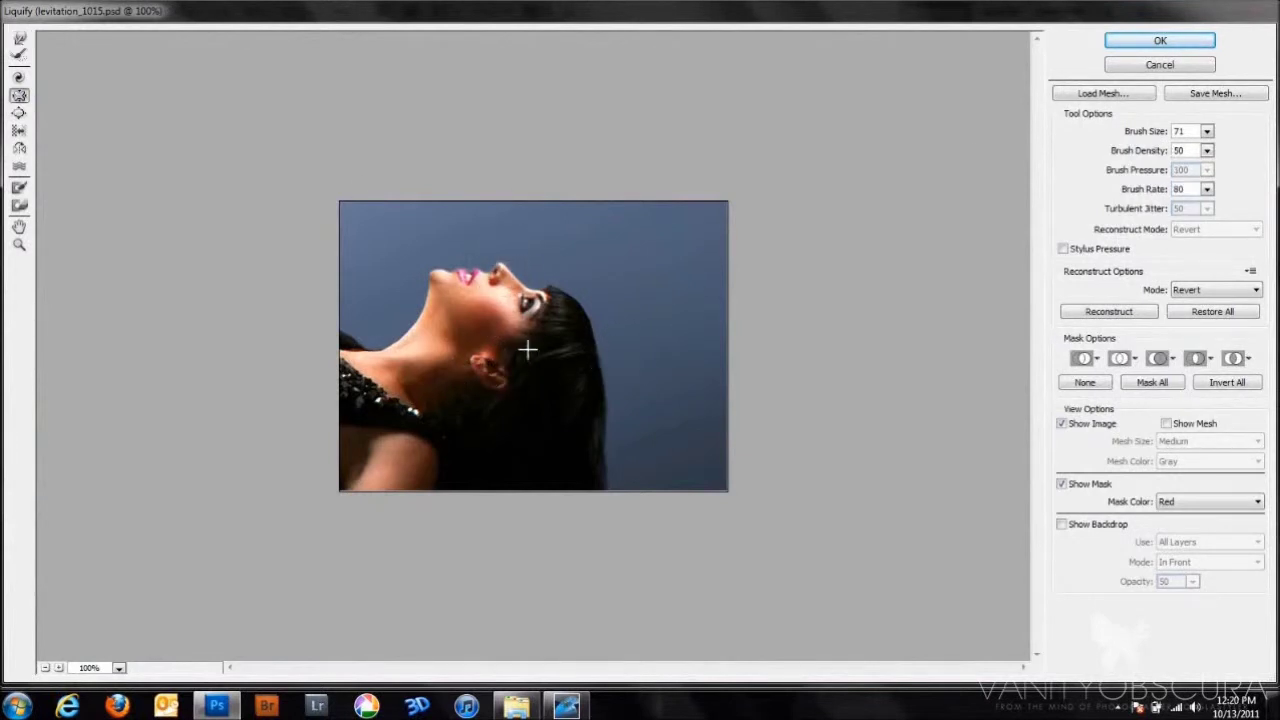
{"action": "key", "text": "w"}
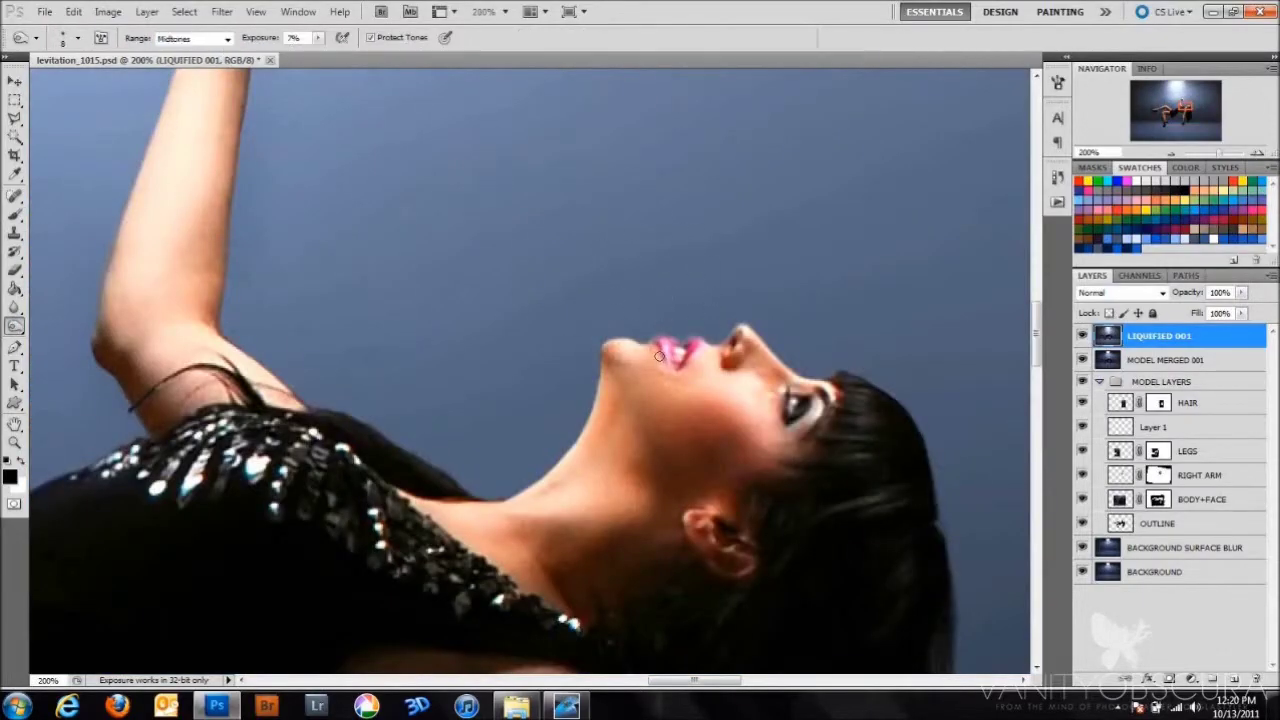
- Choose the Dodge tool for brightening the face and lips
{"action": "left_click", "coordinate": [15, 327]}
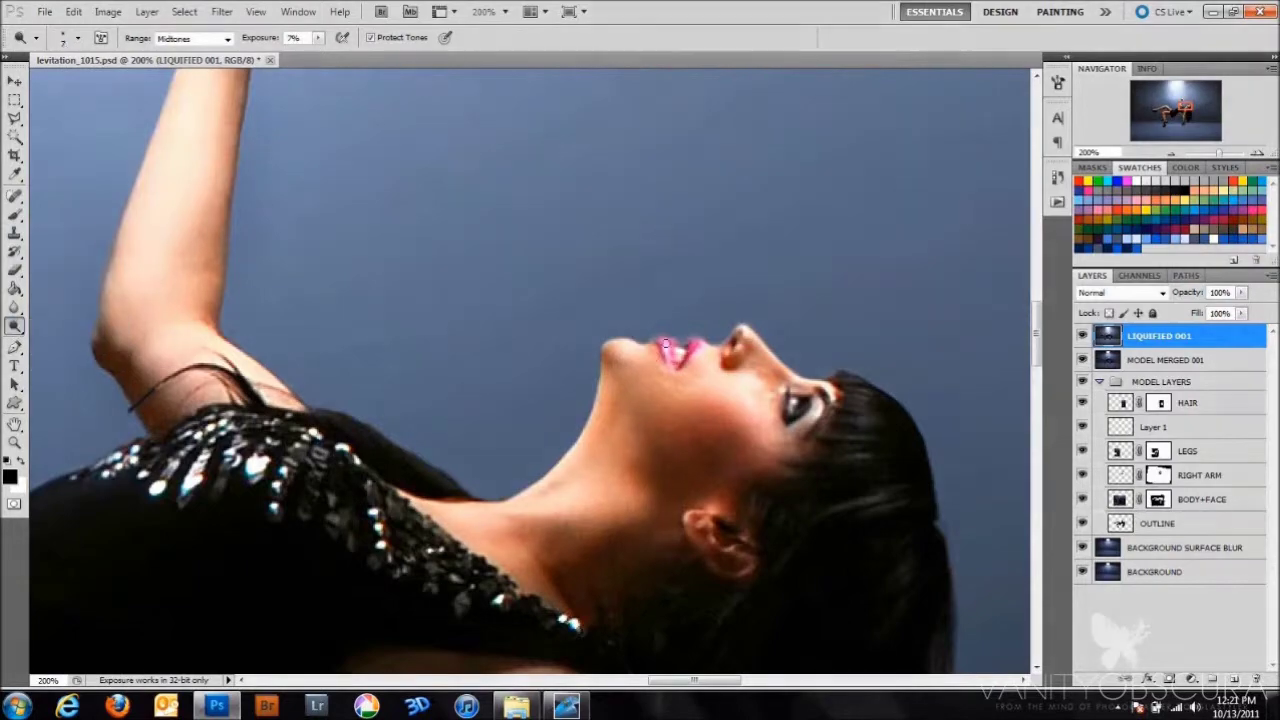